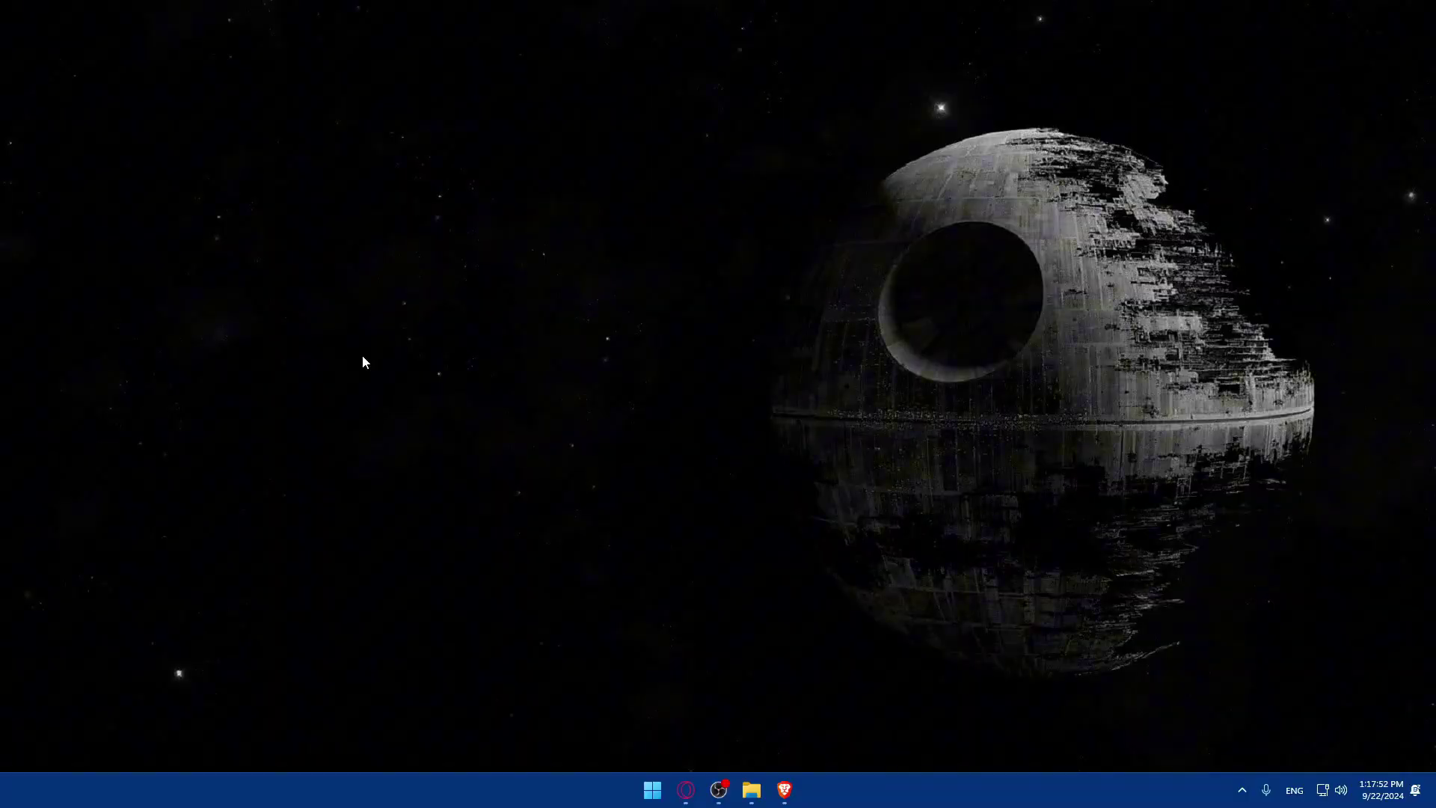
# Open a new browser tab and go to airtable.com
pyautogui.click(790, 800)
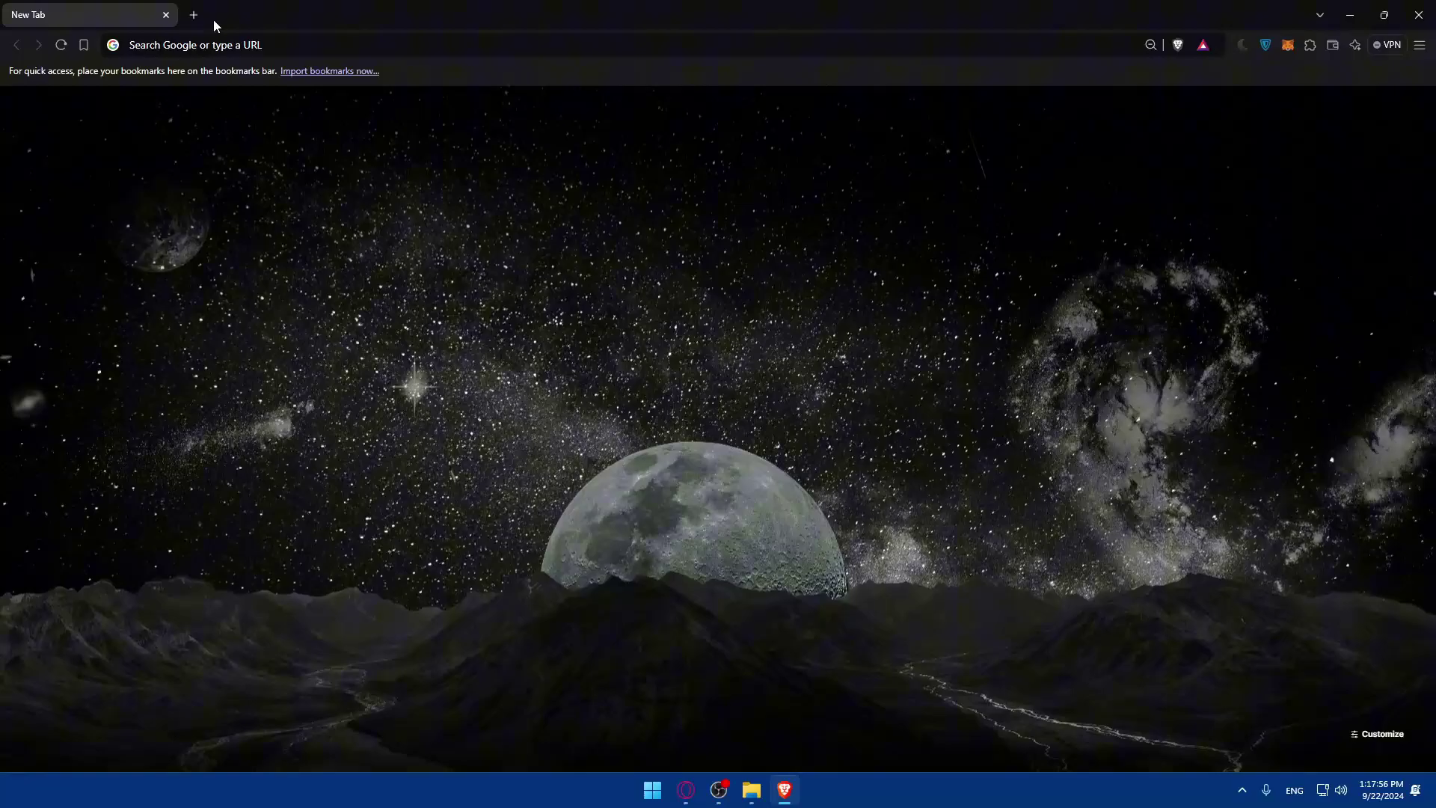
pyautogui.click(209, 39)
pyautogui.write('airtable.com/login')
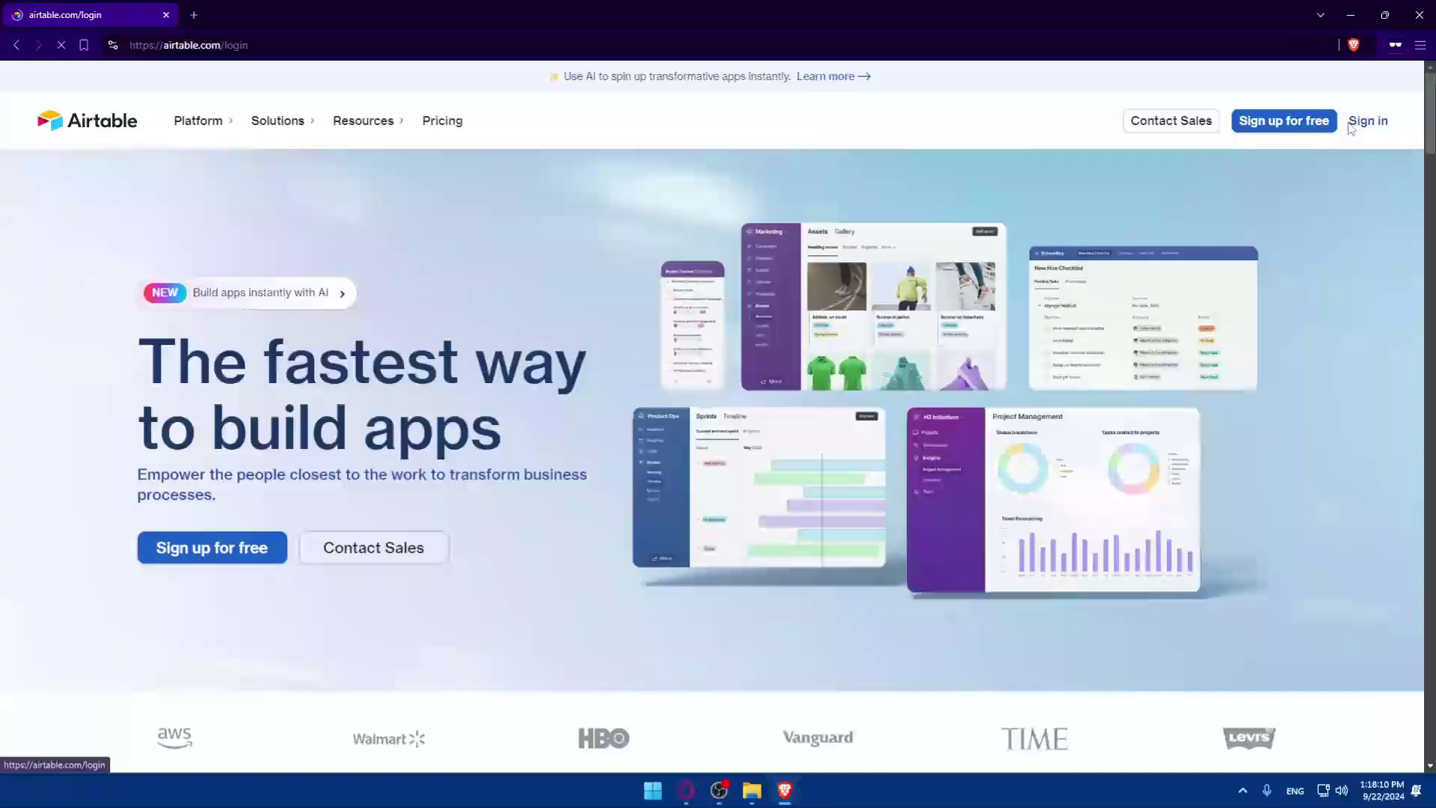
# Go to Sign in and Create an account, then close the sign-up window to reach Airtable Home
pyautogui.click(1298, 242)
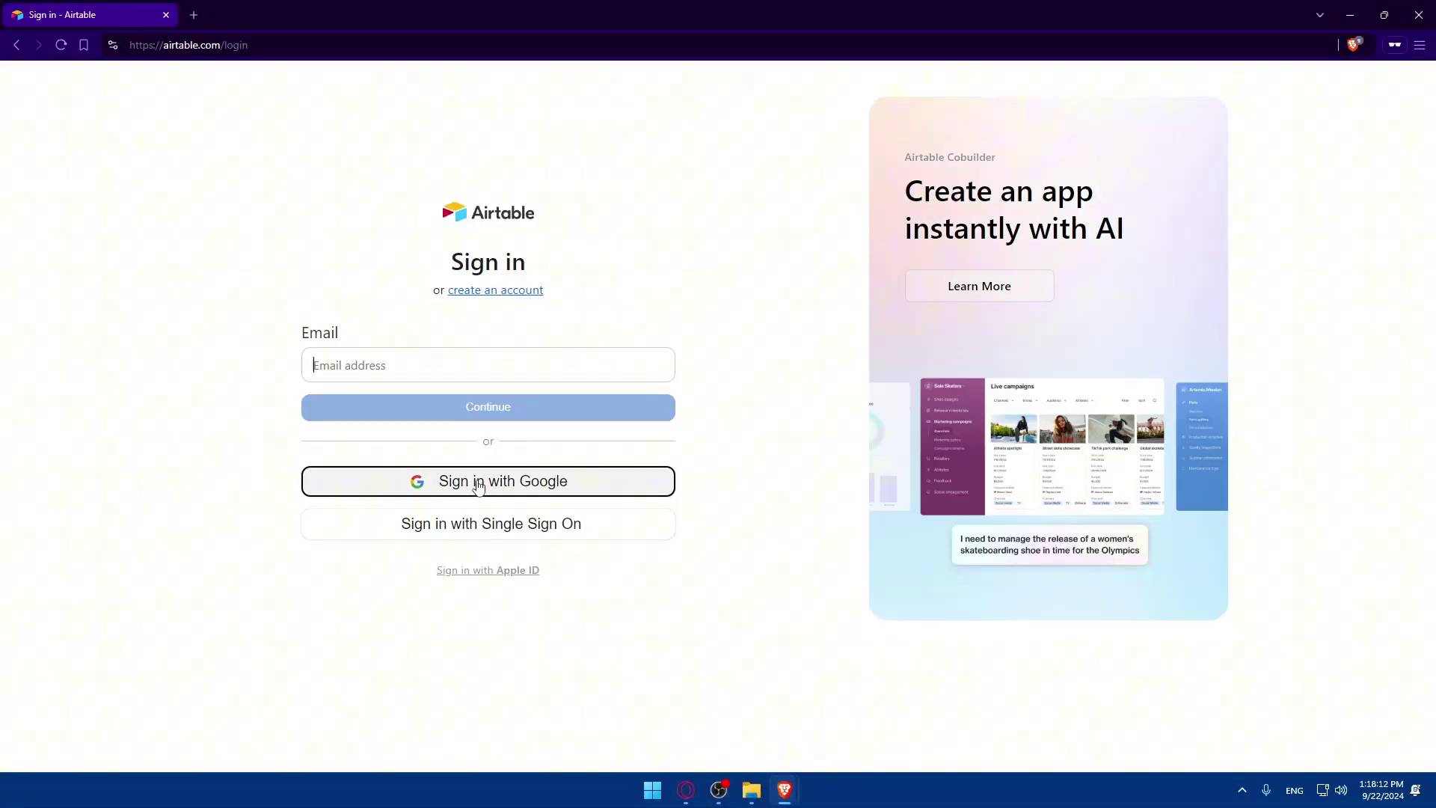
pyautogui.click(504, 299)
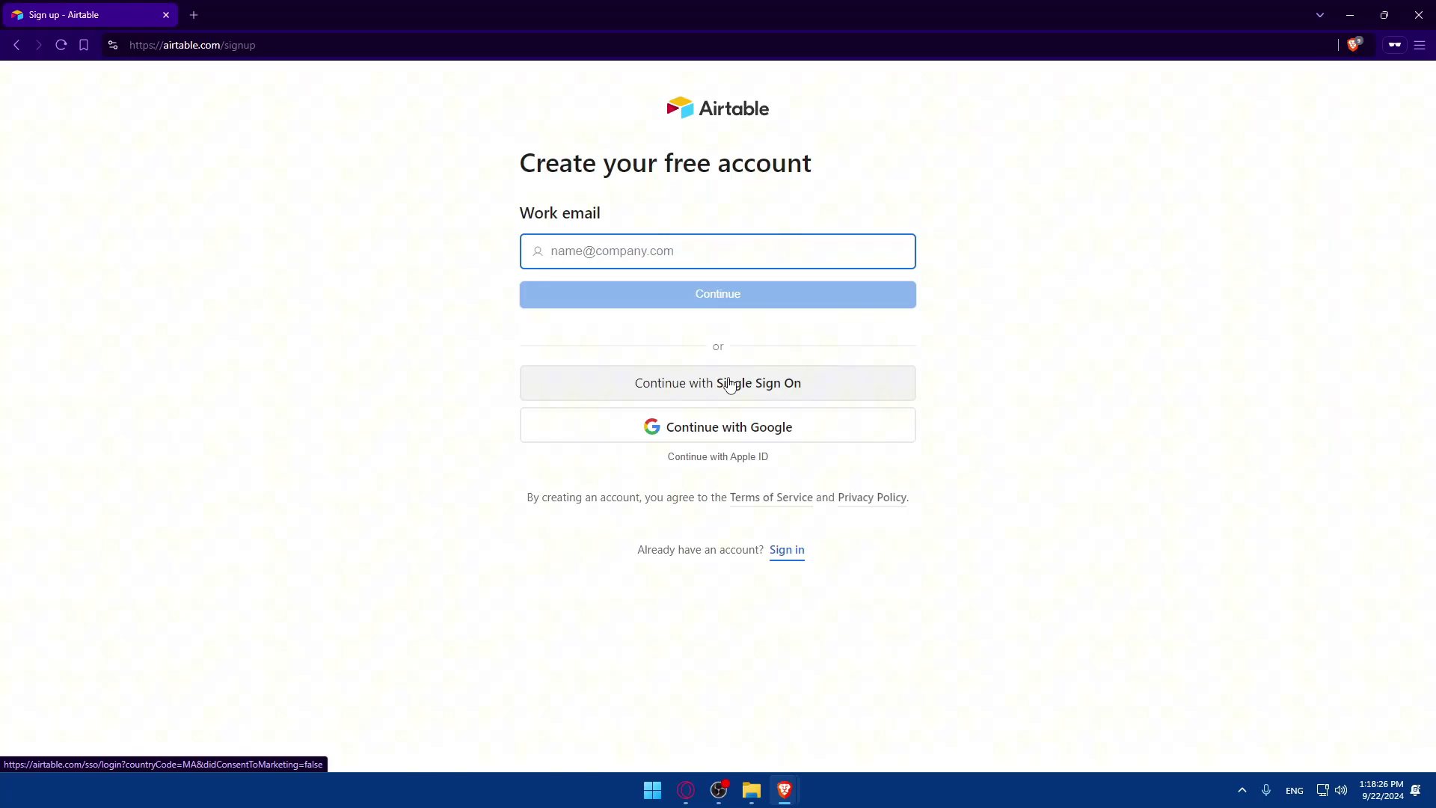
pyautogui.click(1417, 16)
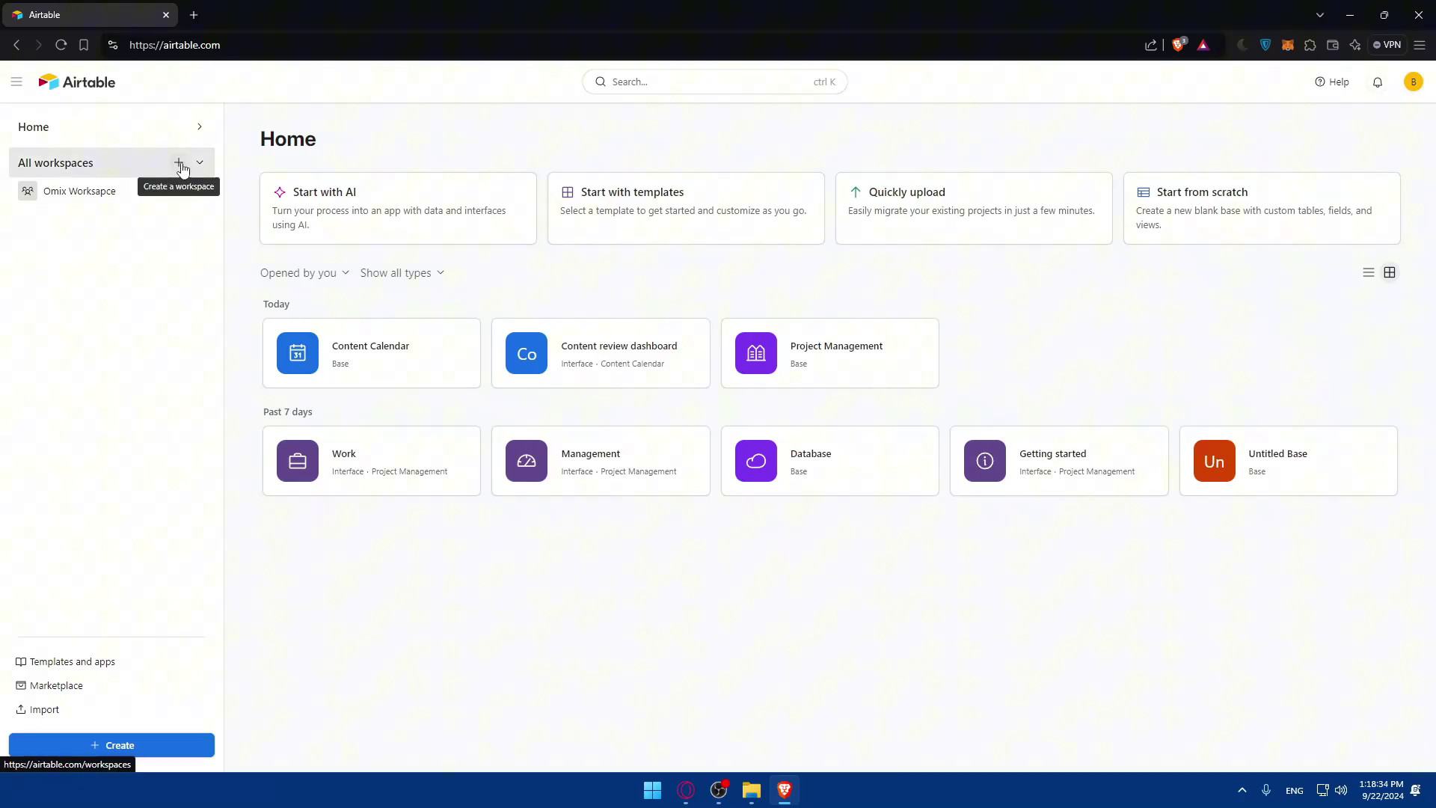
# Create a workspace with the default name 'Workspace', delete it again, and return to Home
pyautogui.click(252, 229)
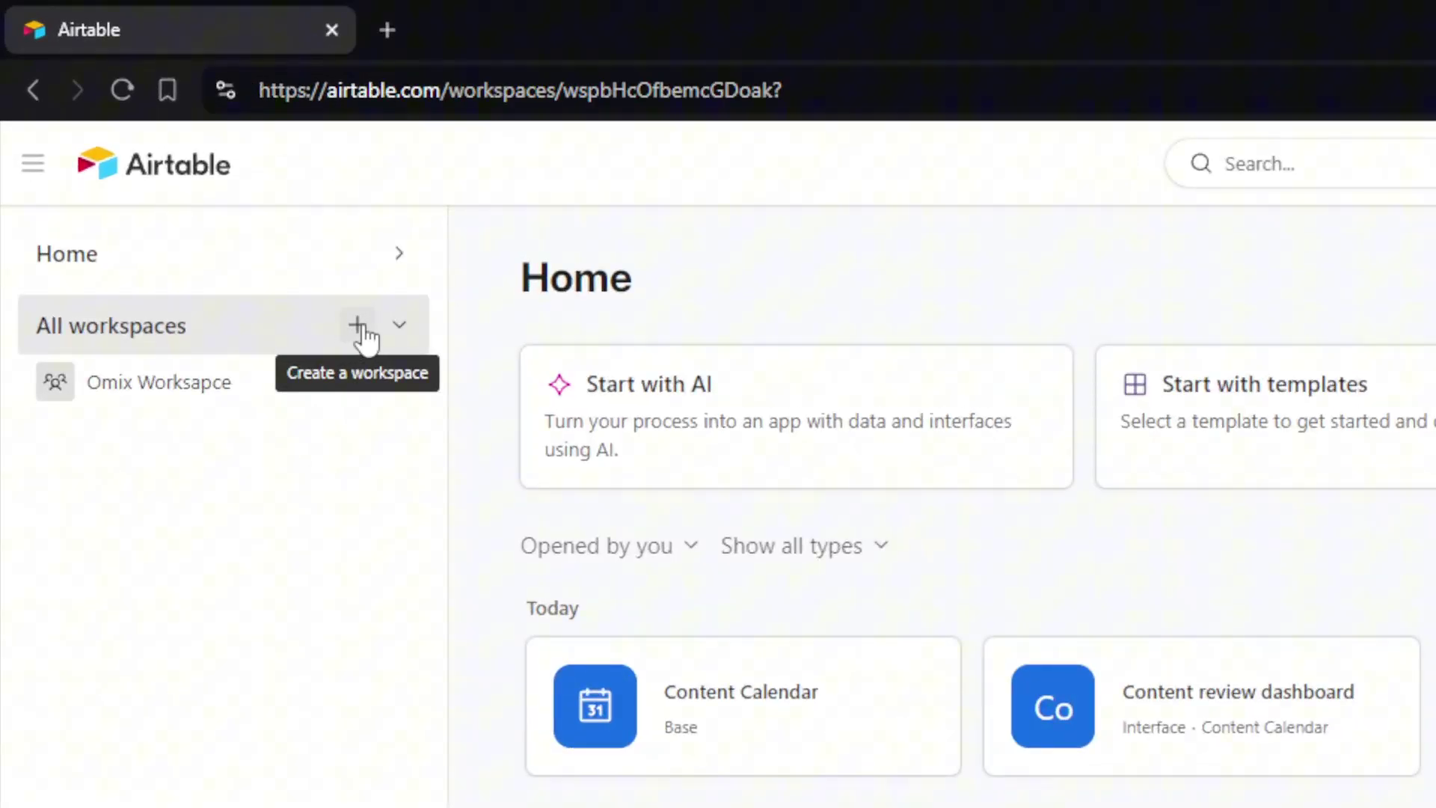
pyautogui.click(932, 315)
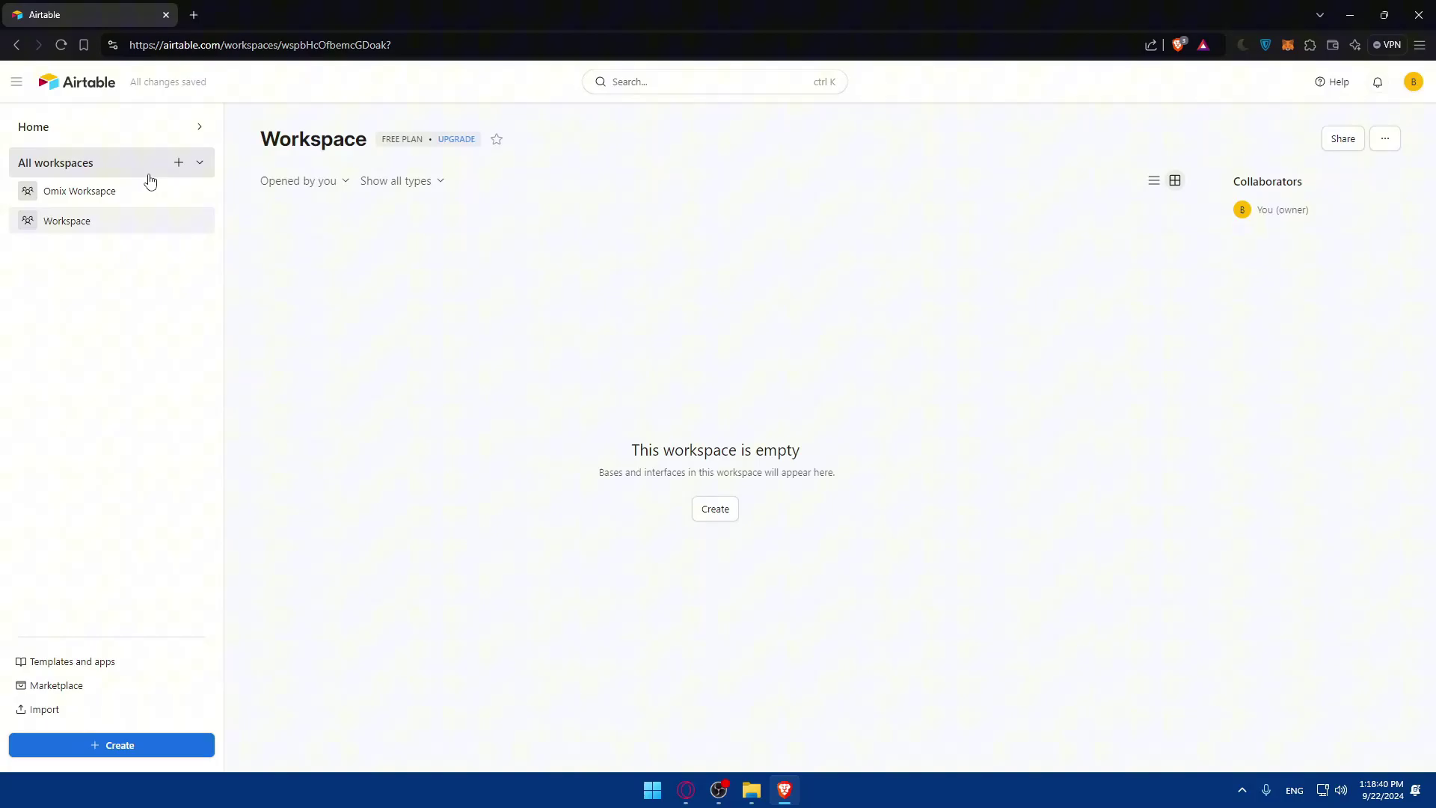
pyautogui.click(1384, 139)
pyautogui.click(1320, 267)
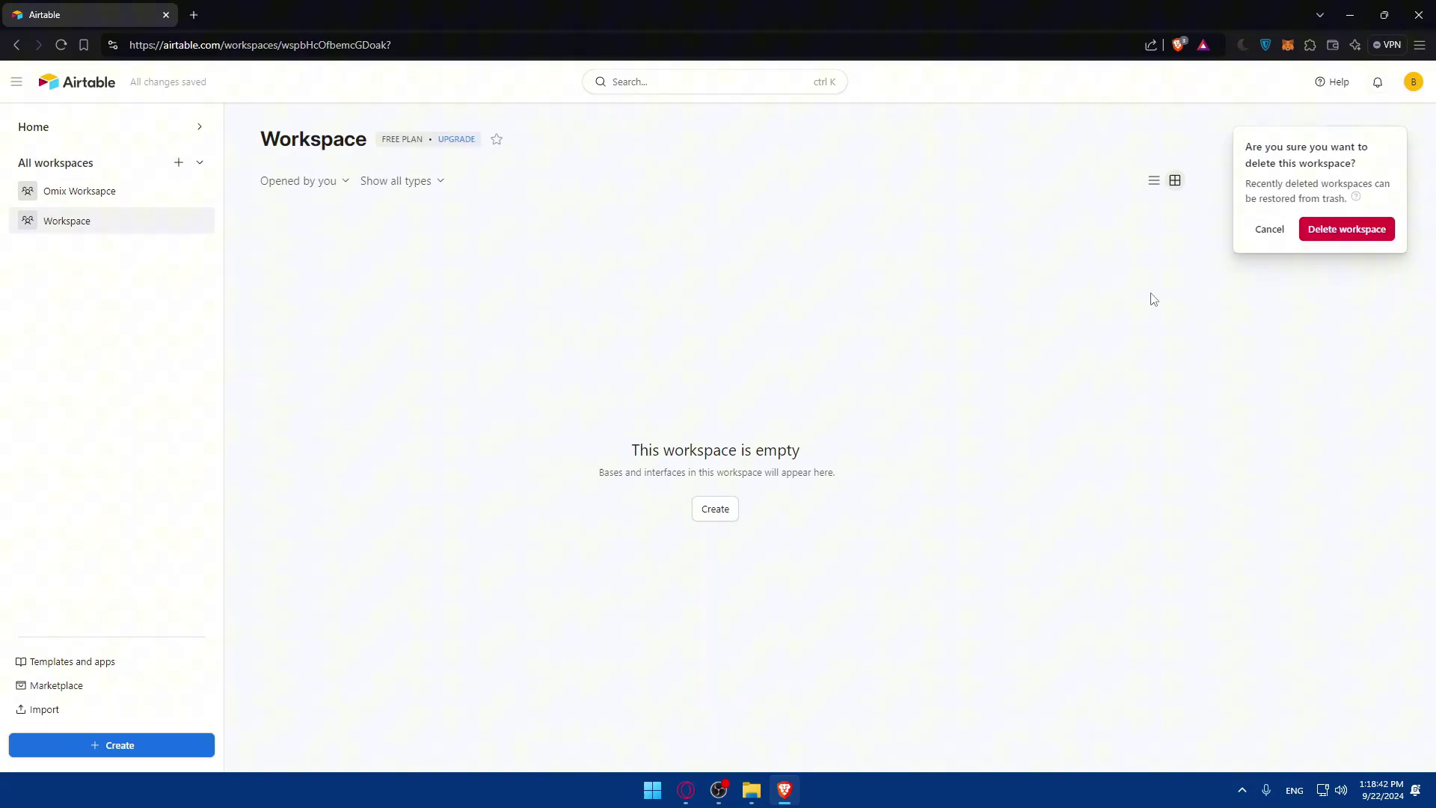
pyautogui.click(1319, 230)
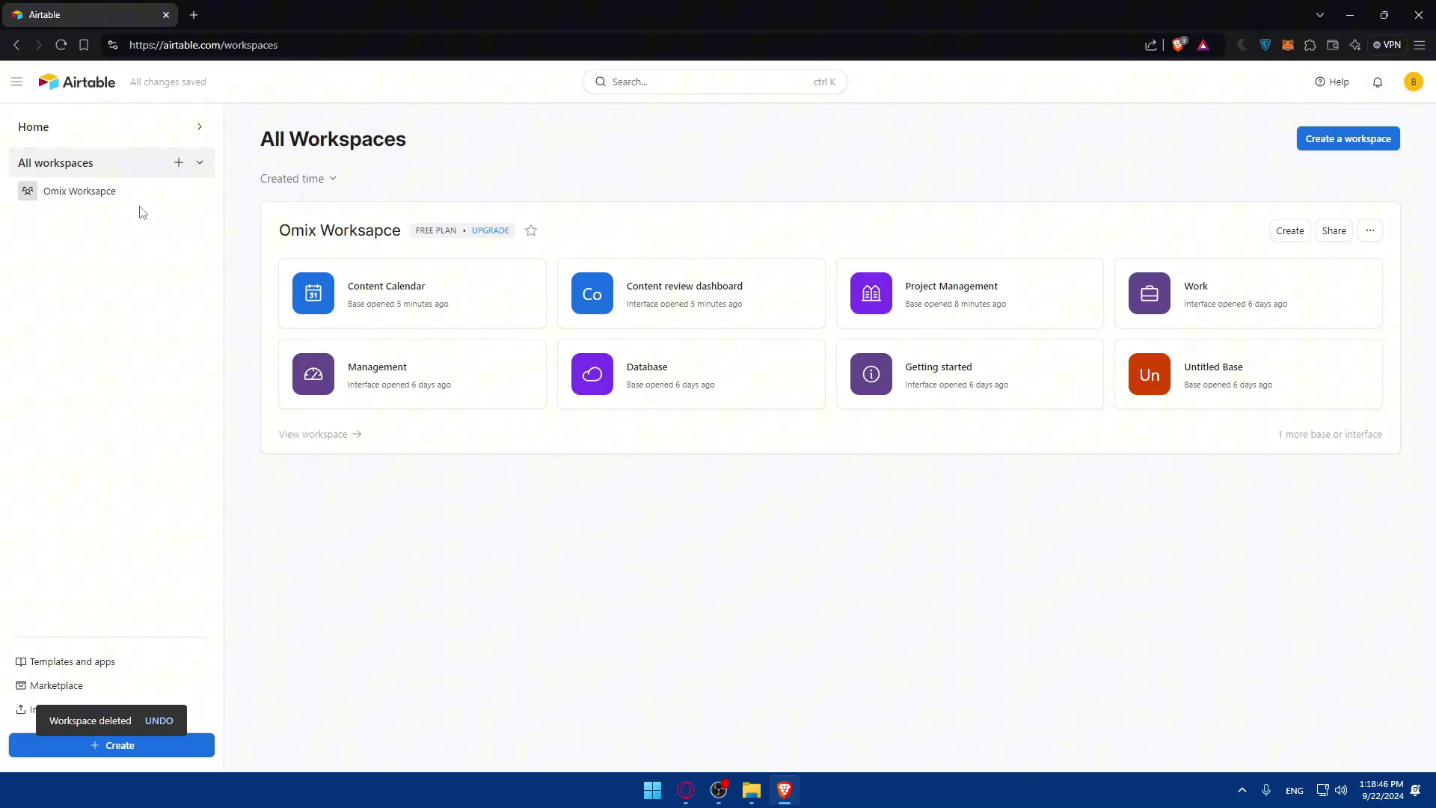
pyautogui.click(101, 133)
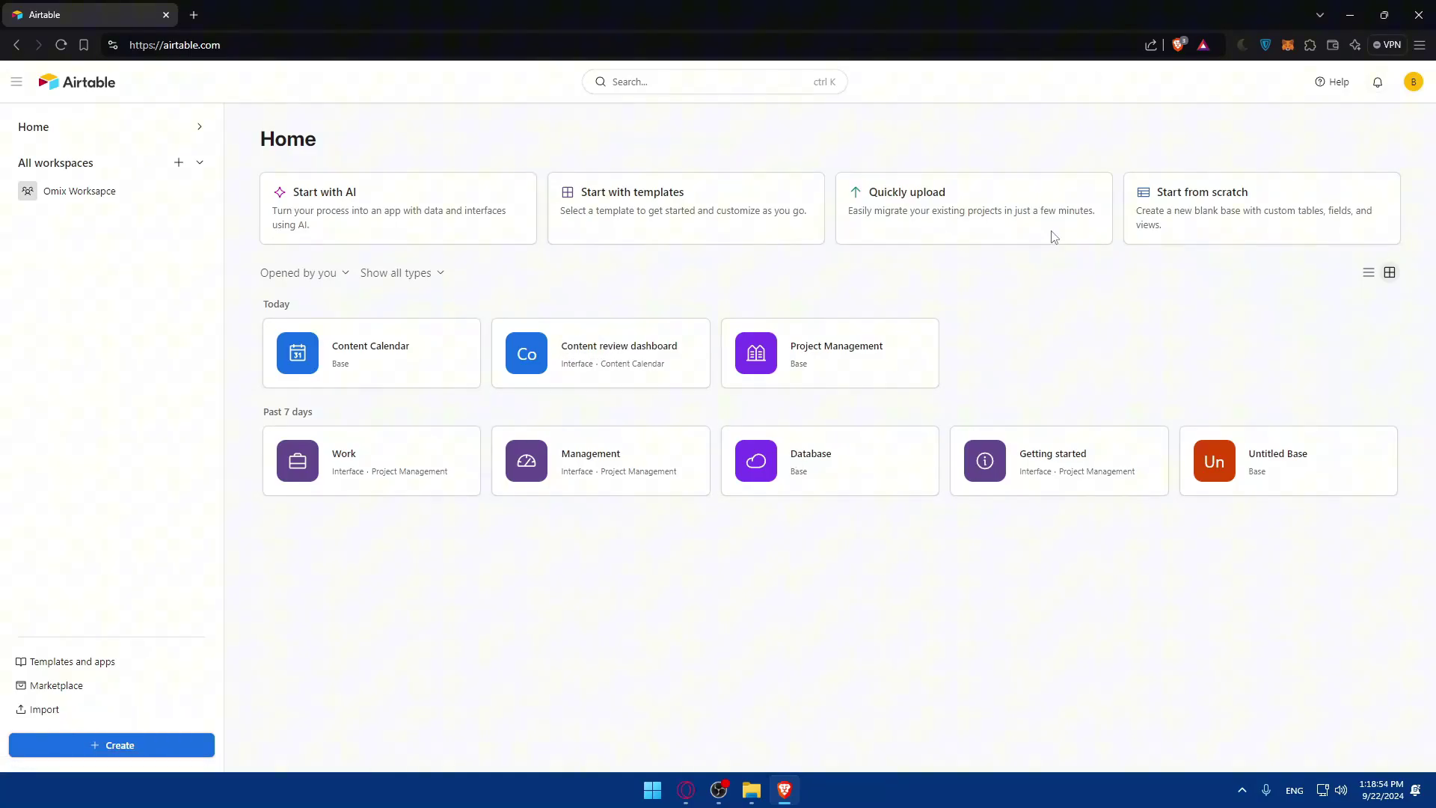
# Try starting a base from scratch, then go back and open the list of data import sources
pyautogui.click(1204, 204)
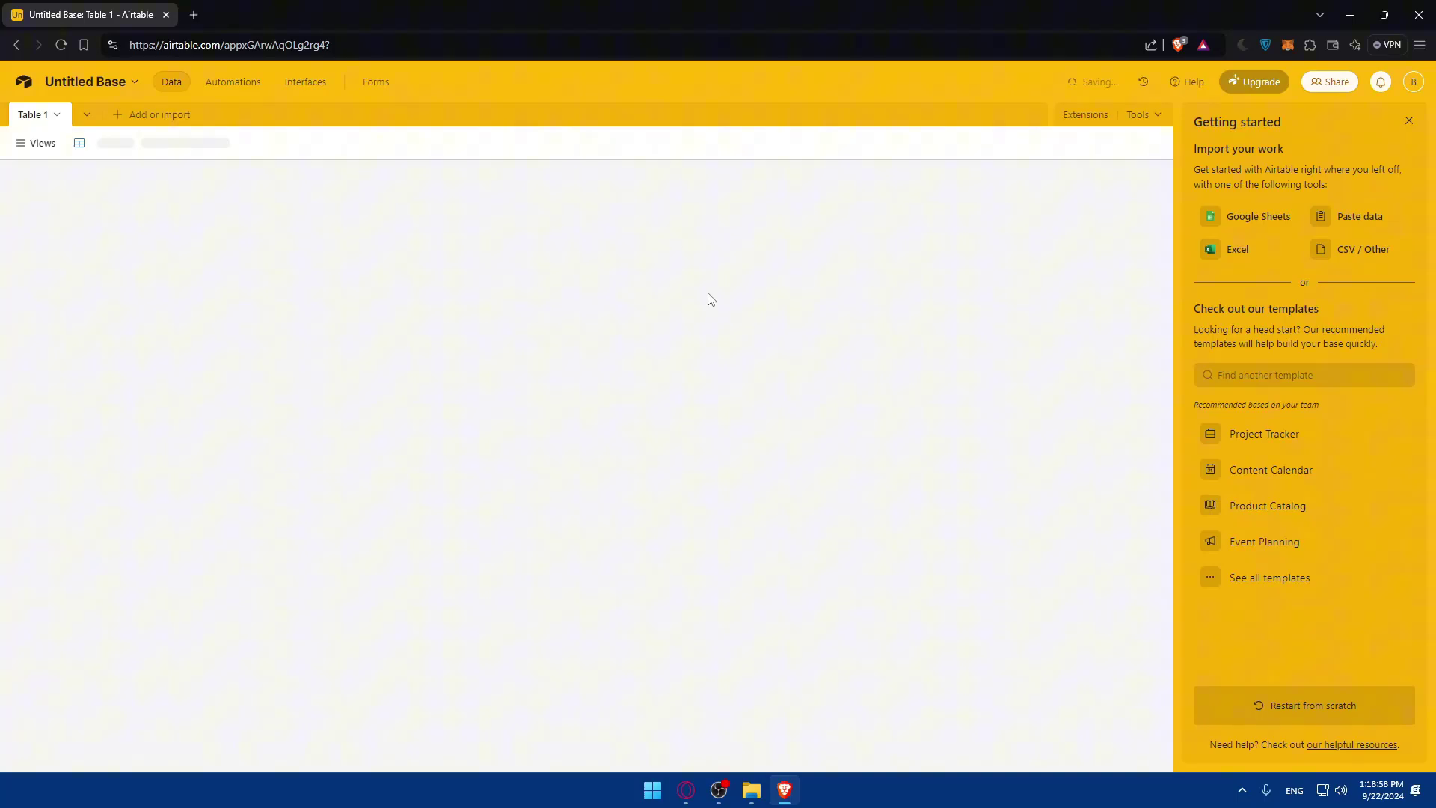
pyautogui.click(426, 247)
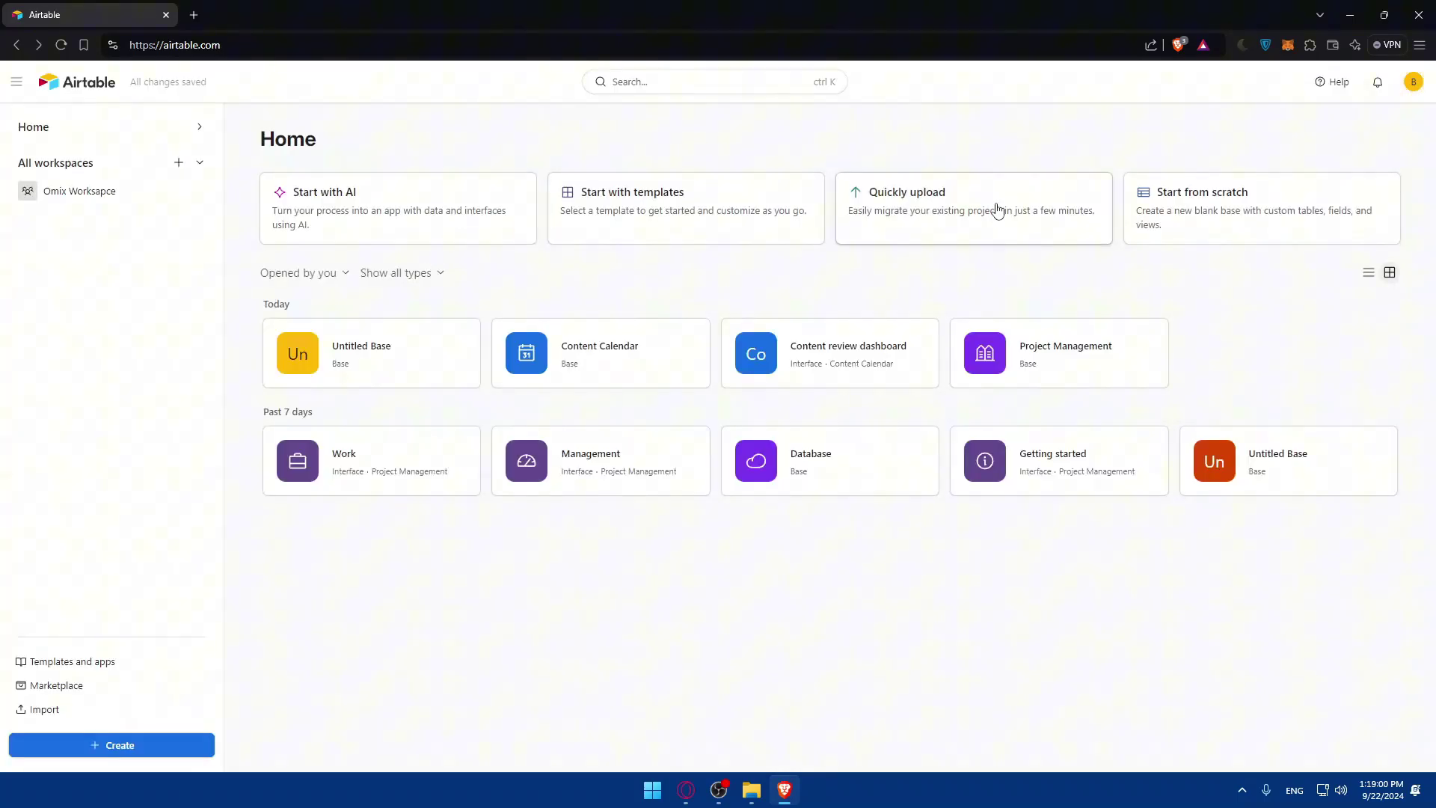
pyautogui.click(994, 212)
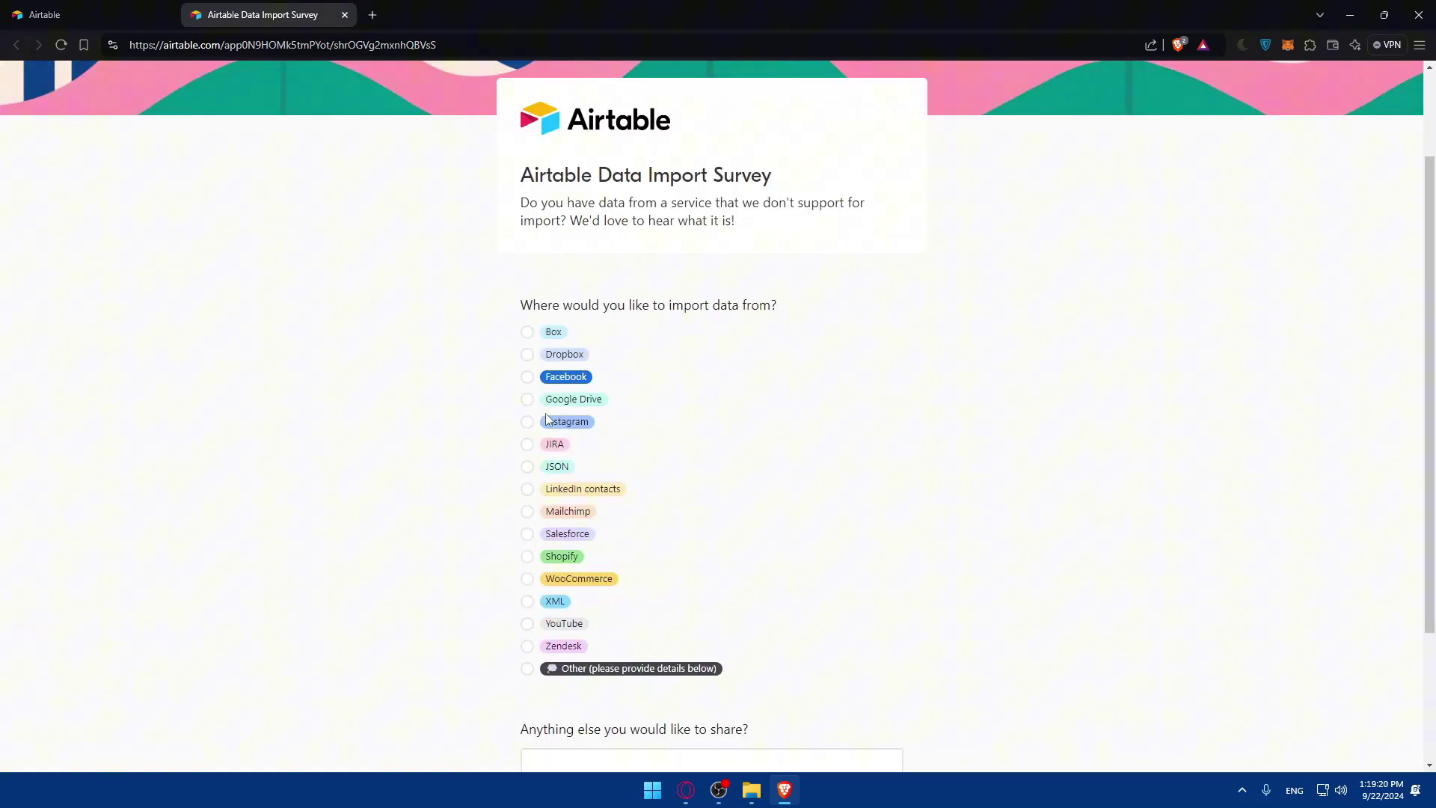
# Request PowerBi as an 'Other' import source in the survey, then close the survey tab
pyautogui.scroll(-2, 537, 604)
pyautogui.click(528, 544)
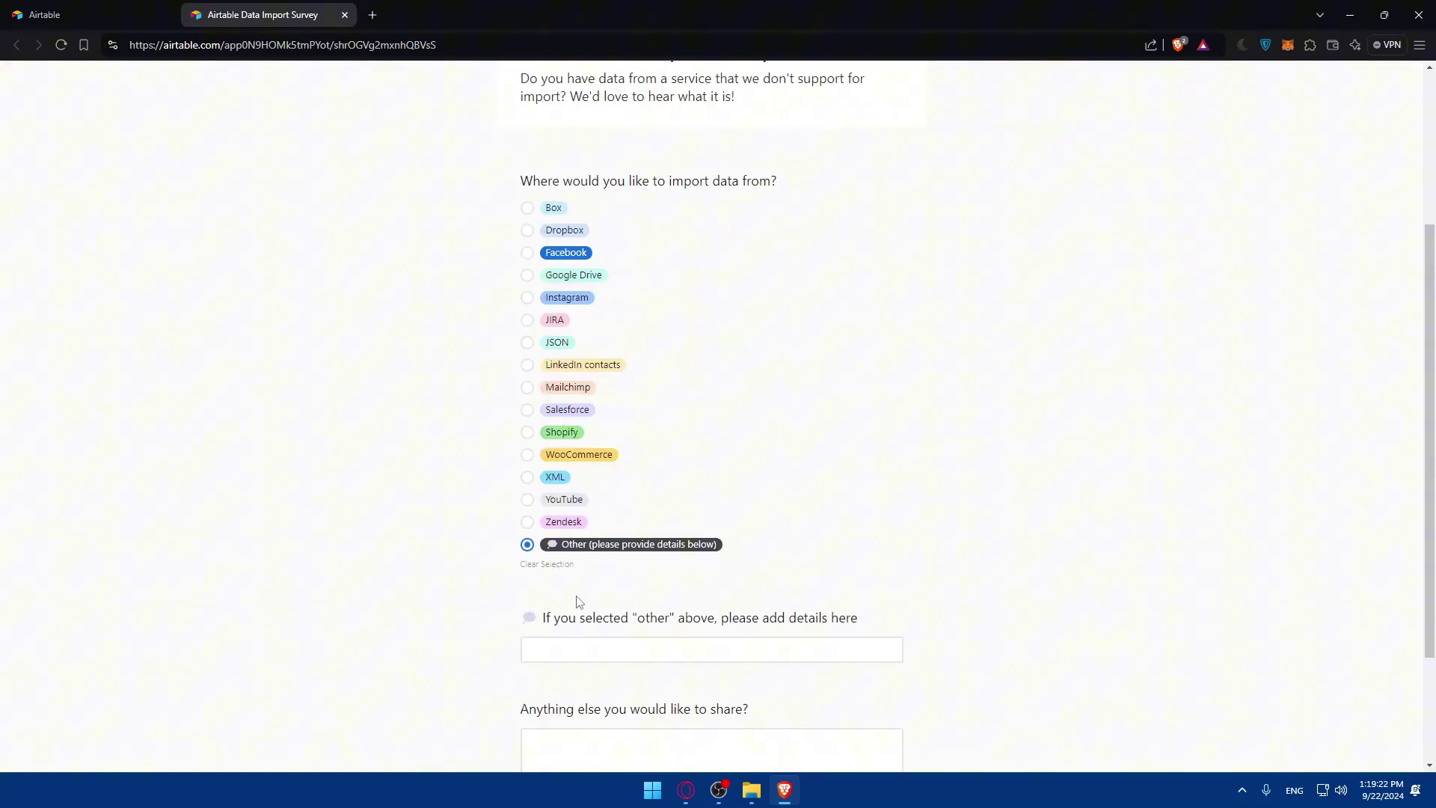
pyautogui.click(598, 646)
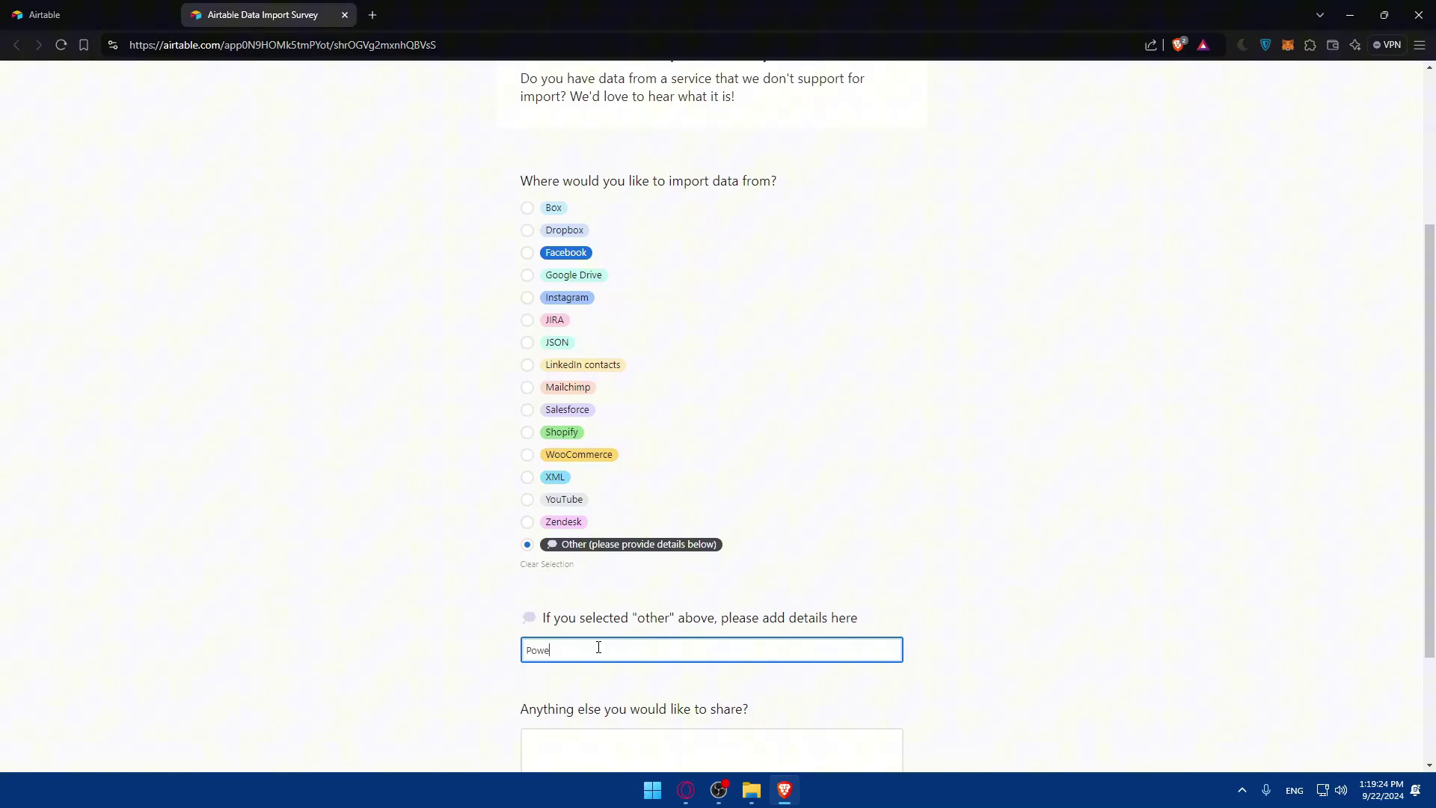
pyautogui.write('PowerBi')
pyautogui.scroll(-3, 598, 647)
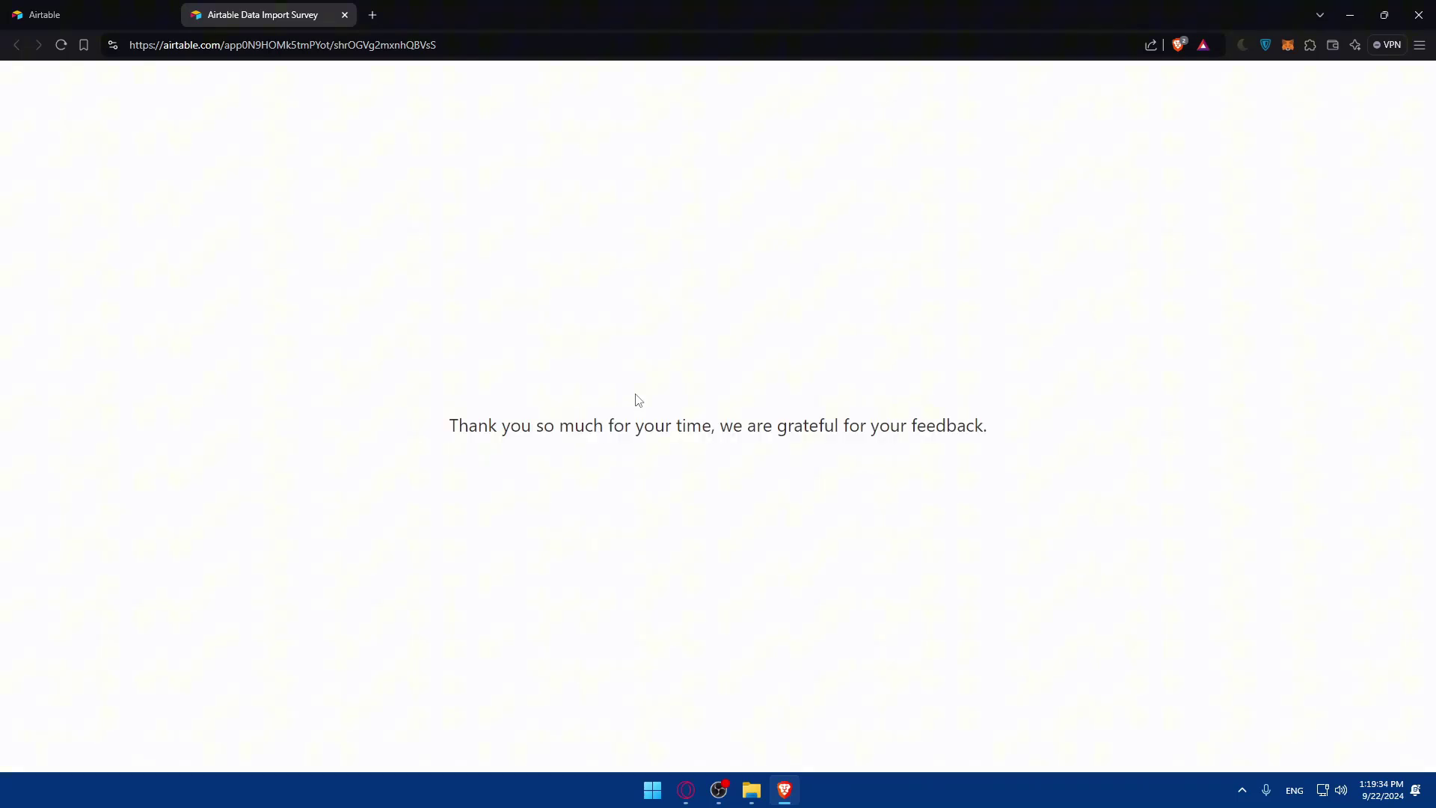
pyautogui.click(345, 15)
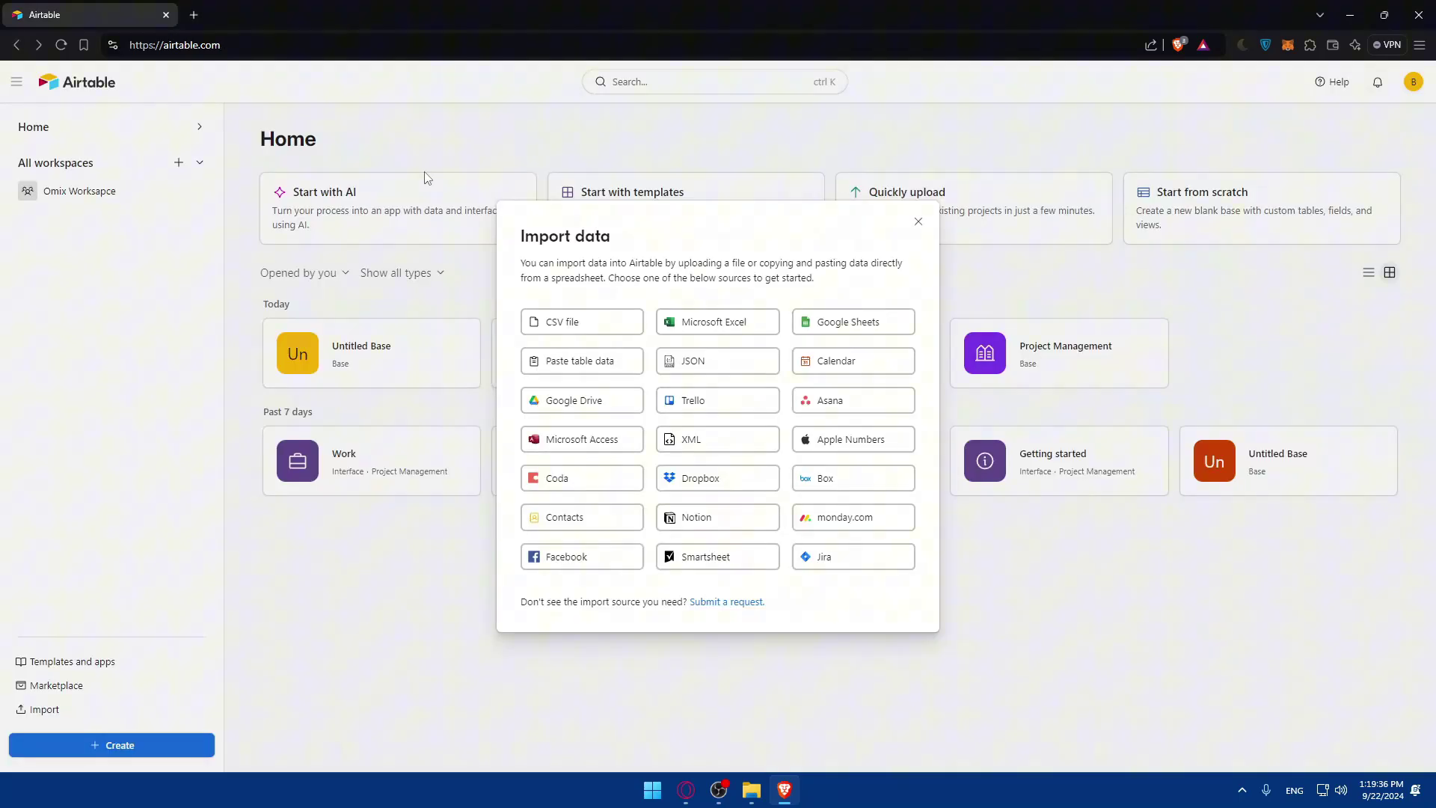
# Close the import sources list and open the full Airtable template gallery
pyautogui.click(918, 223)
pyautogui.click(665, 231)
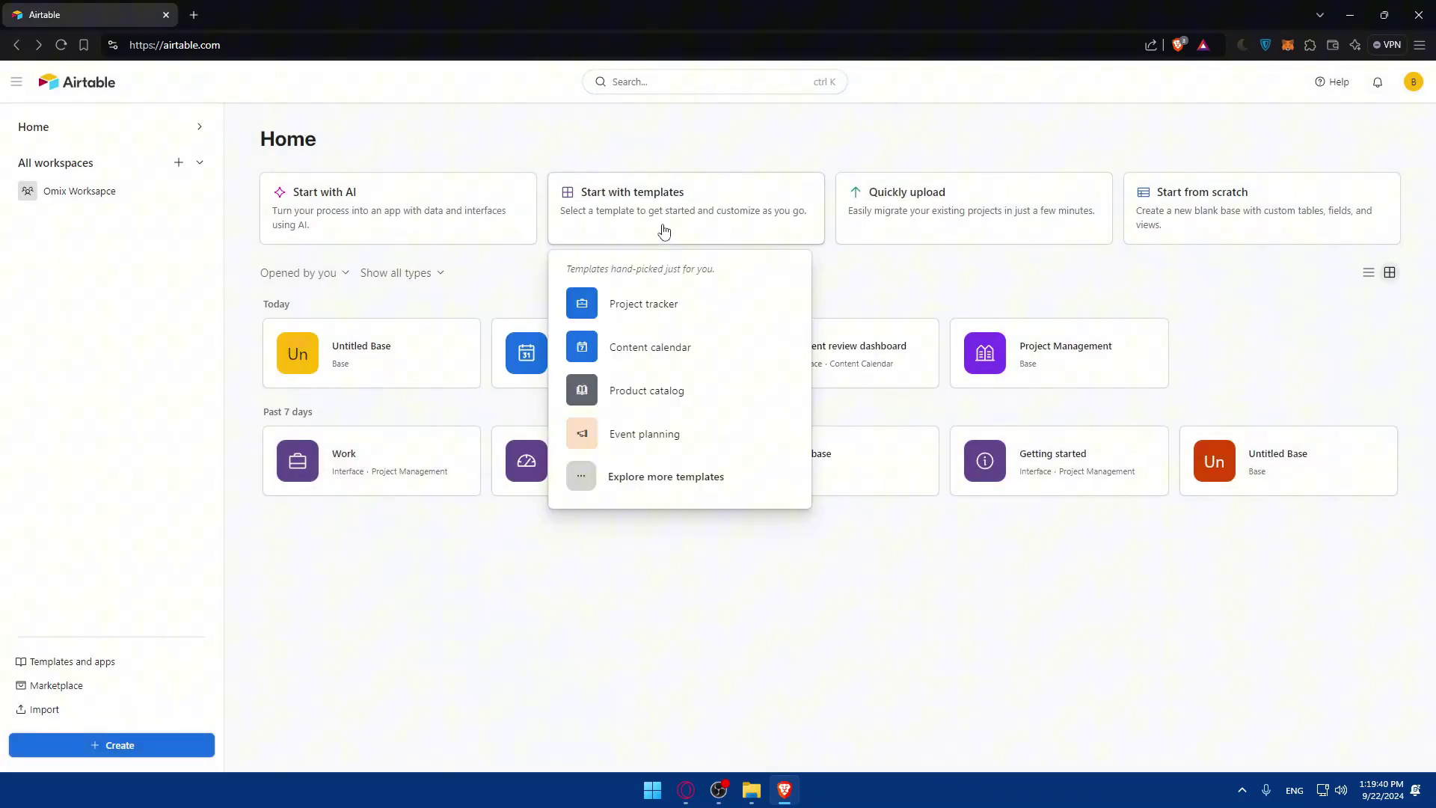
pyautogui.click(663, 479)
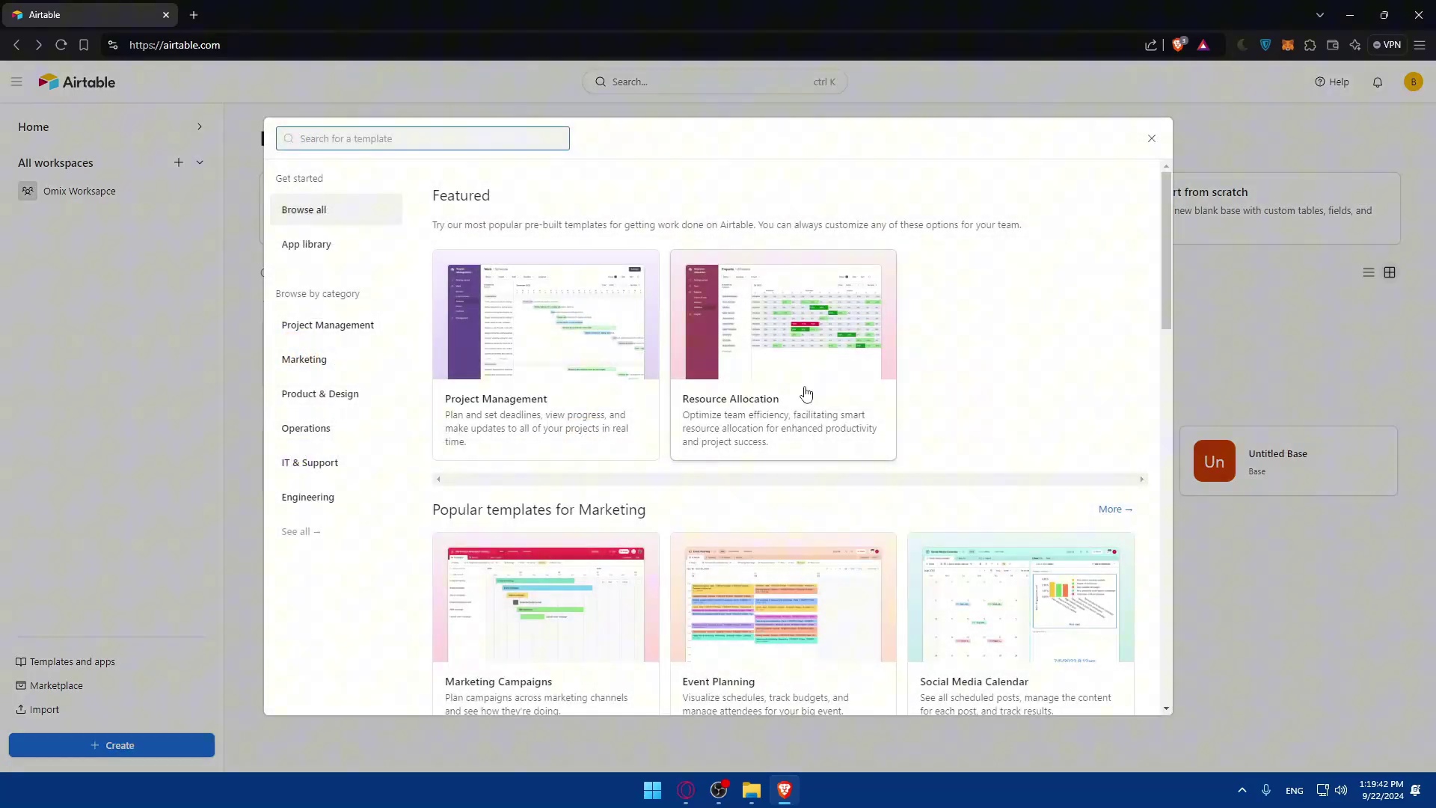
pyautogui.scroll(-20, 805, 394)
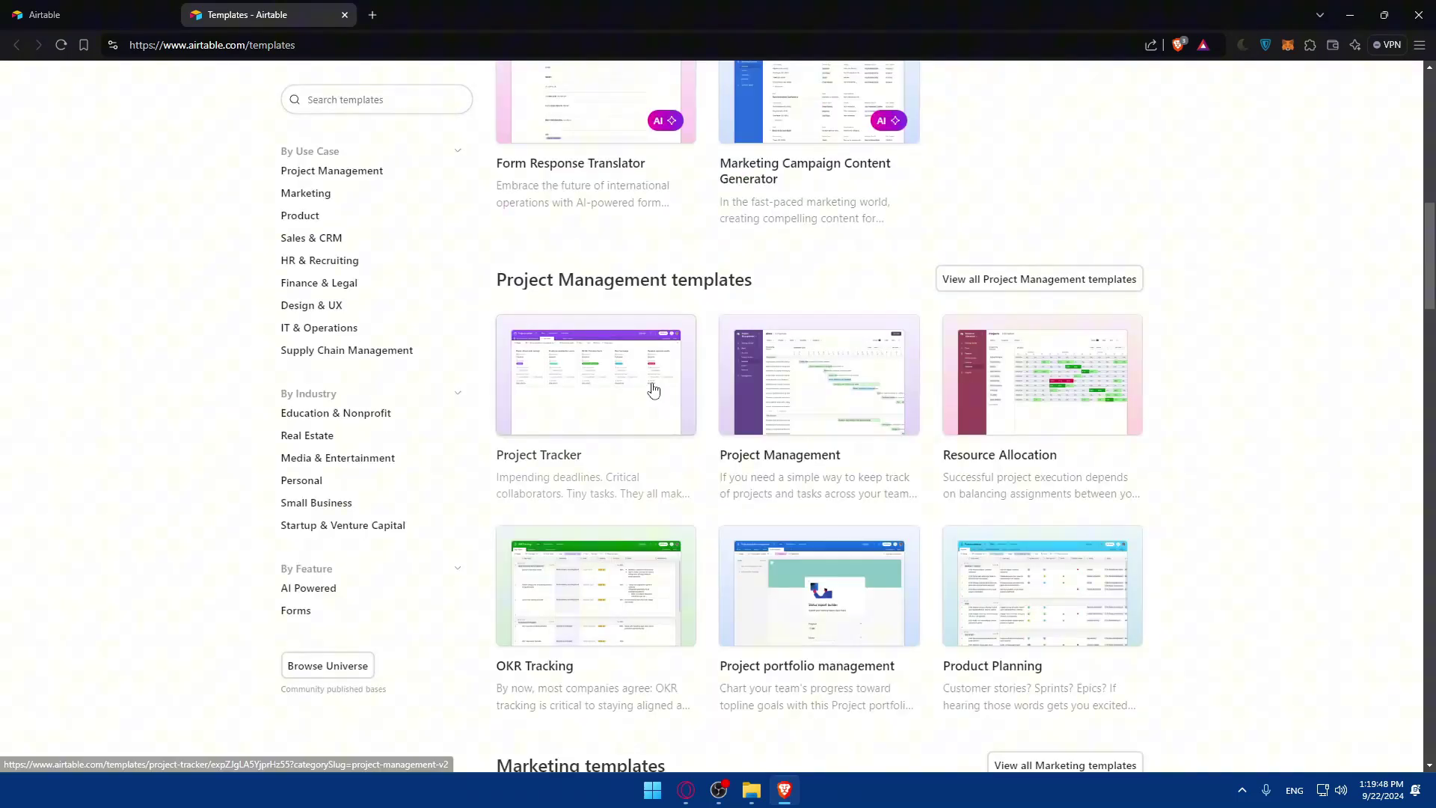
# Load more template categories, down to Startup & Venture Capital and AI Powered
pyautogui.scroll(-20, 693, 371)
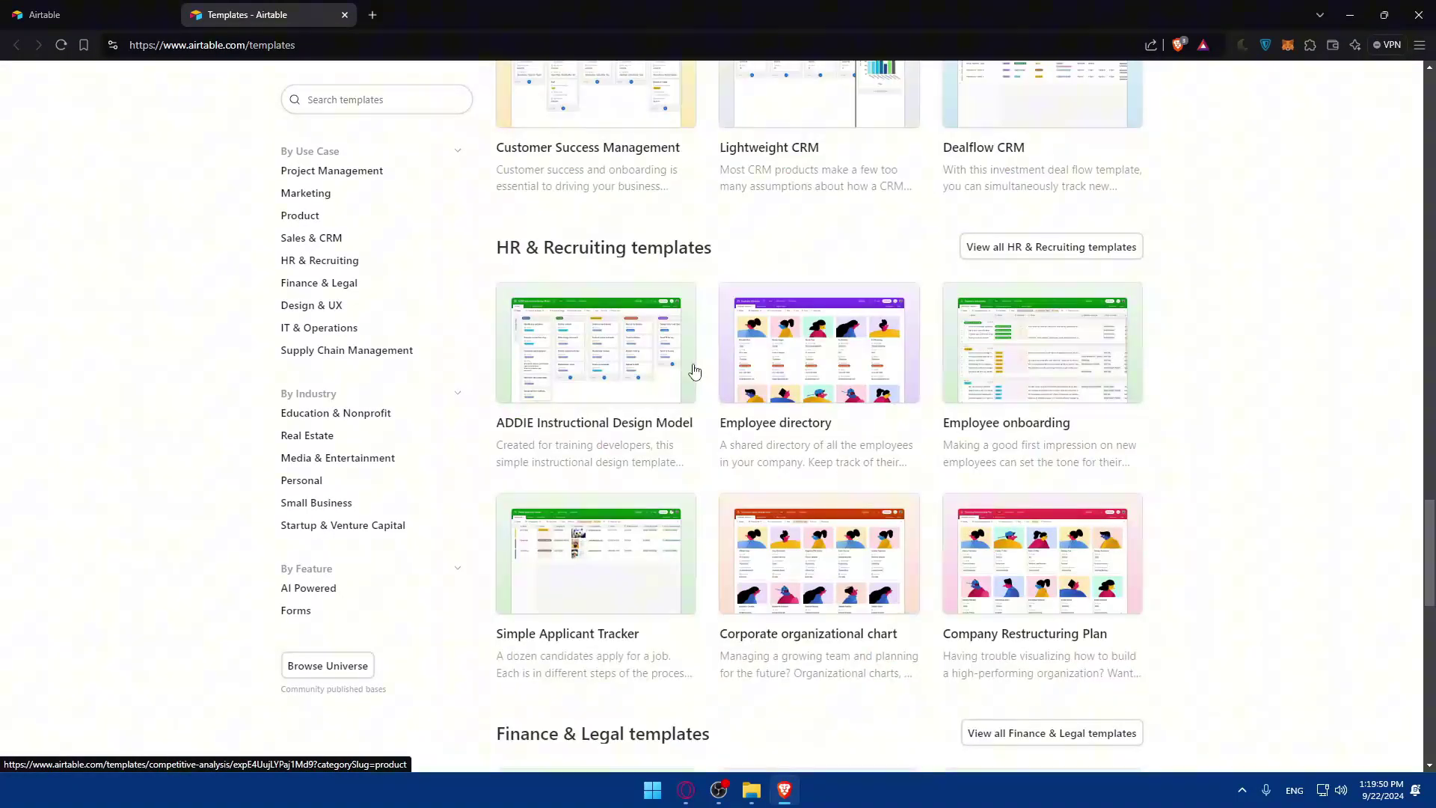
pyautogui.click(820, 358)
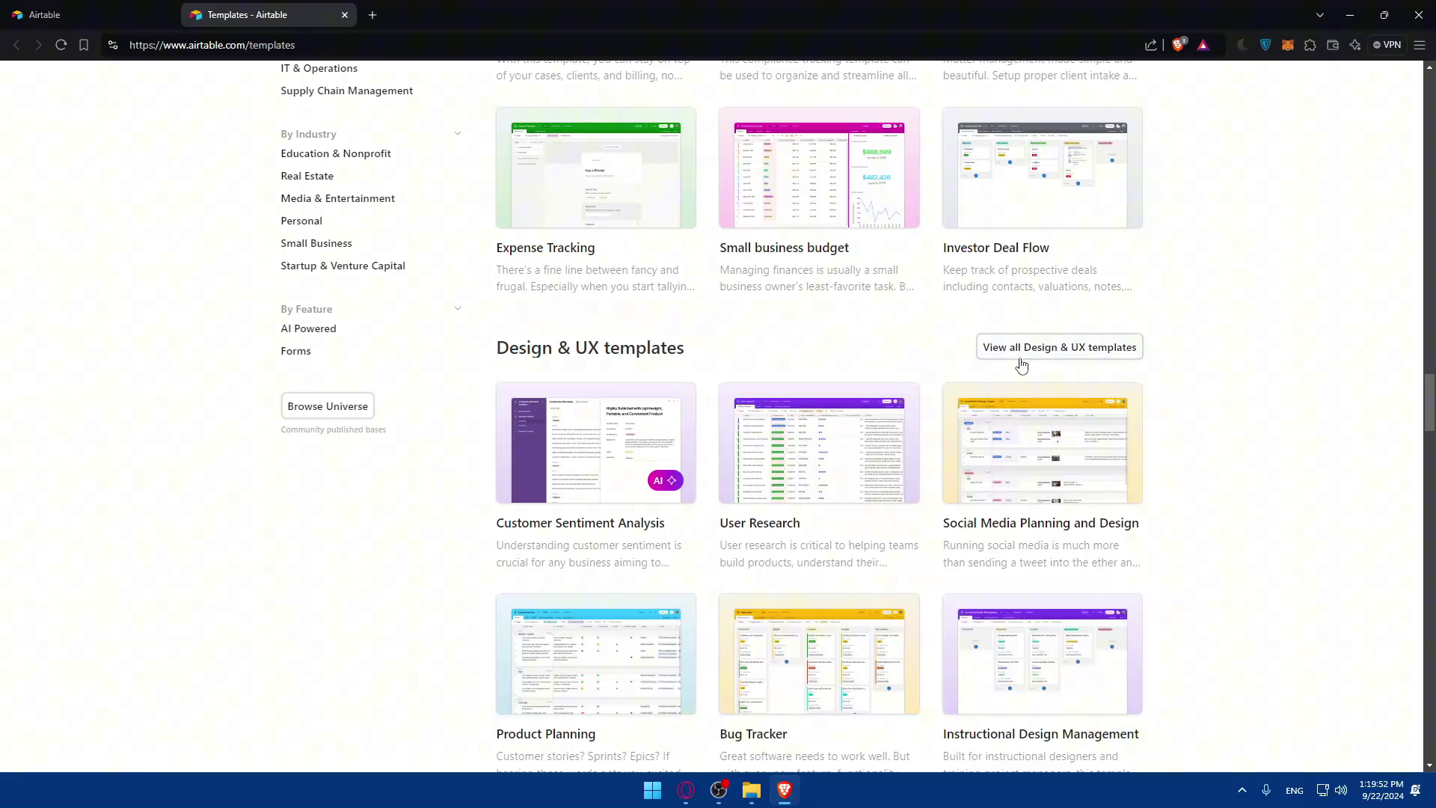
pyautogui.scroll(-6, 932, 392)
pyautogui.scroll(-5, 822, 419)
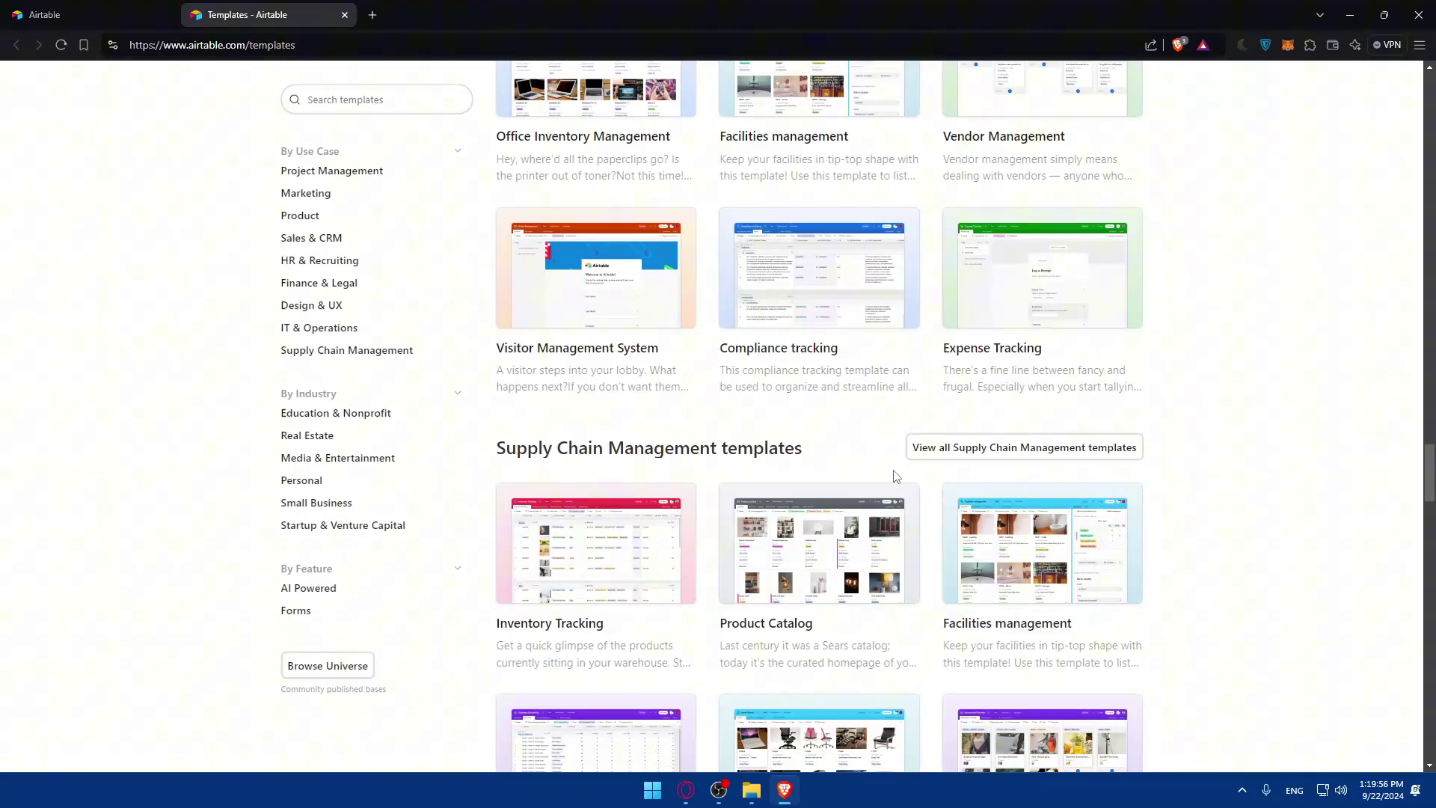
pyautogui.scroll(-5, 987, 467)
pyautogui.scroll(-2, 920, 471)
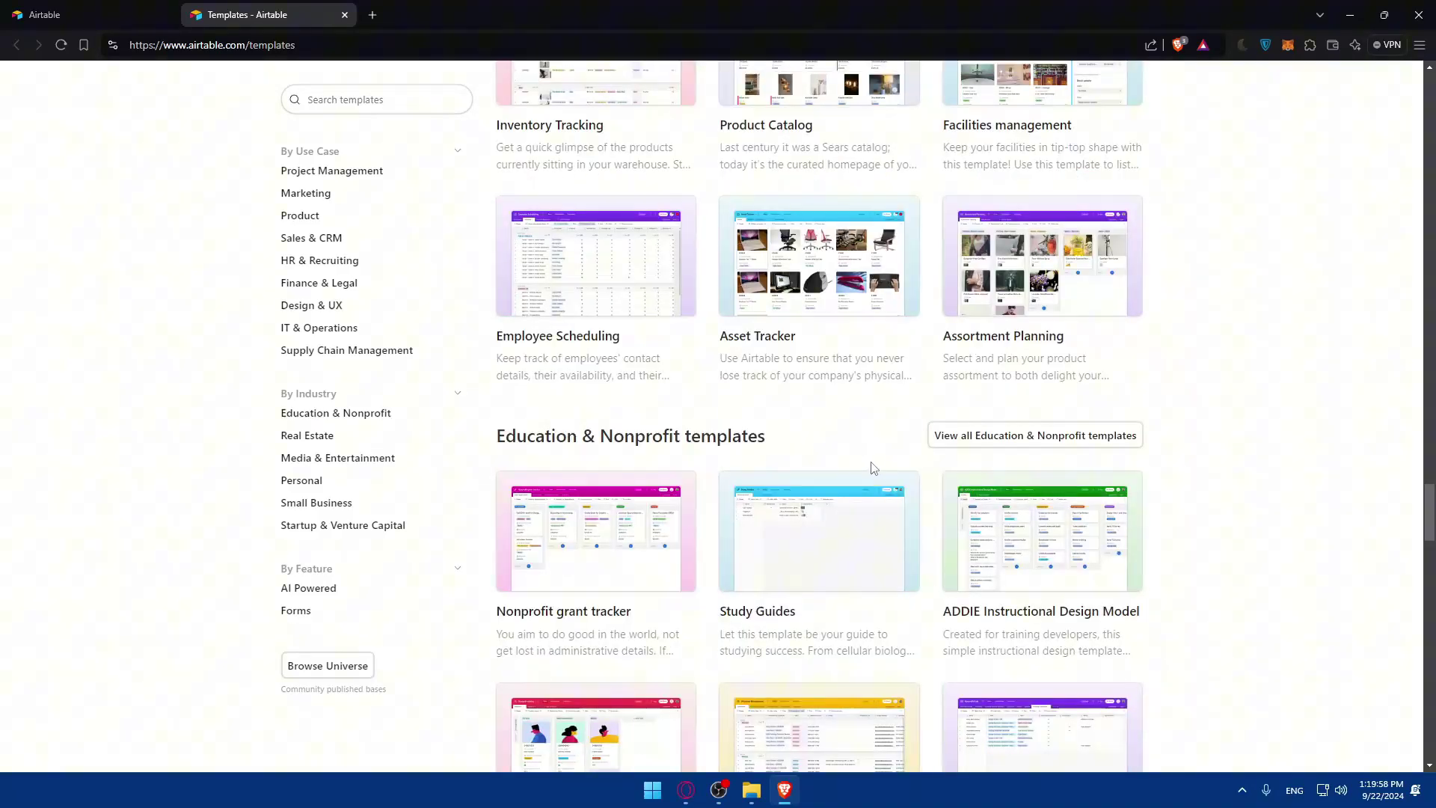
pyautogui.scroll(-20, 951, 461)
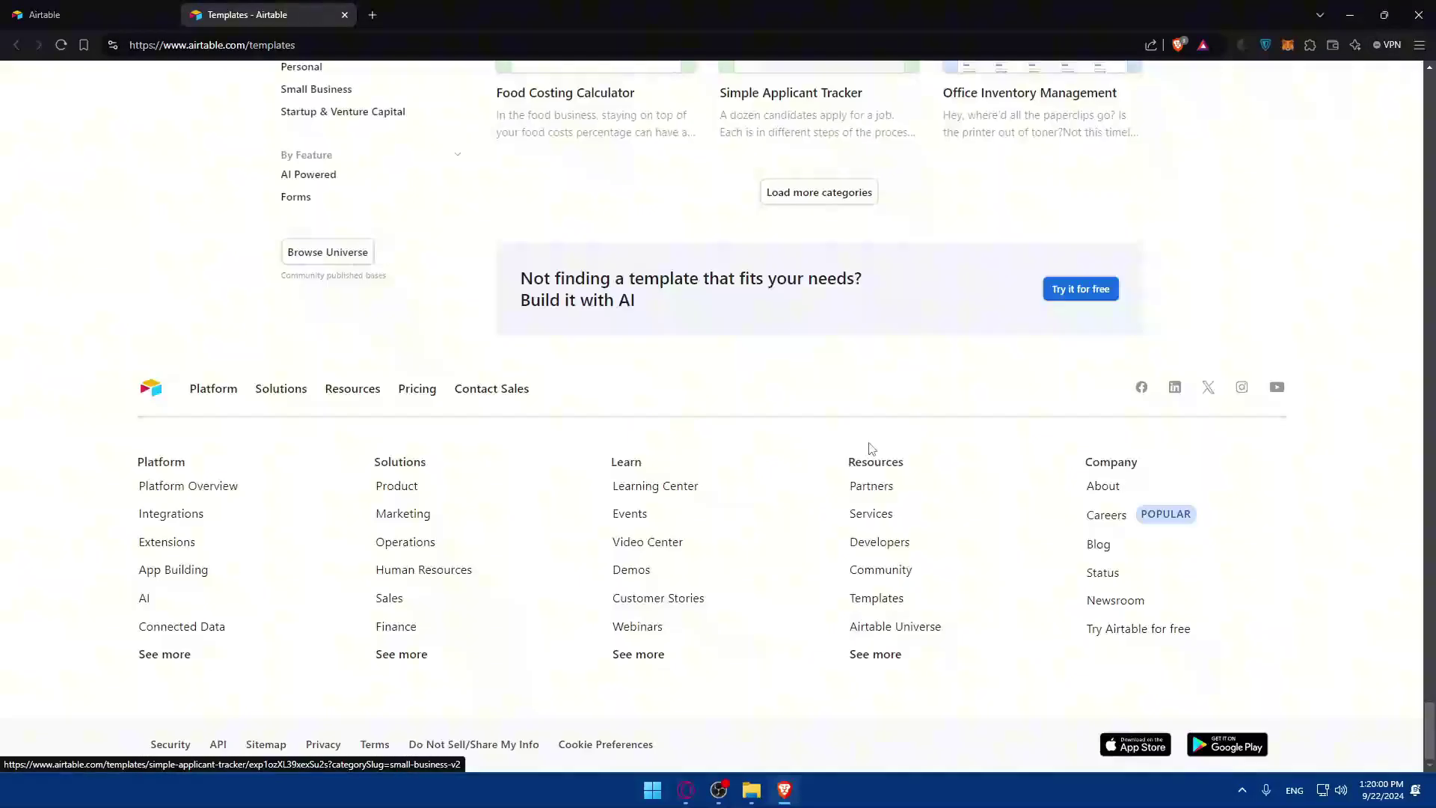
pyautogui.click(797, 196)
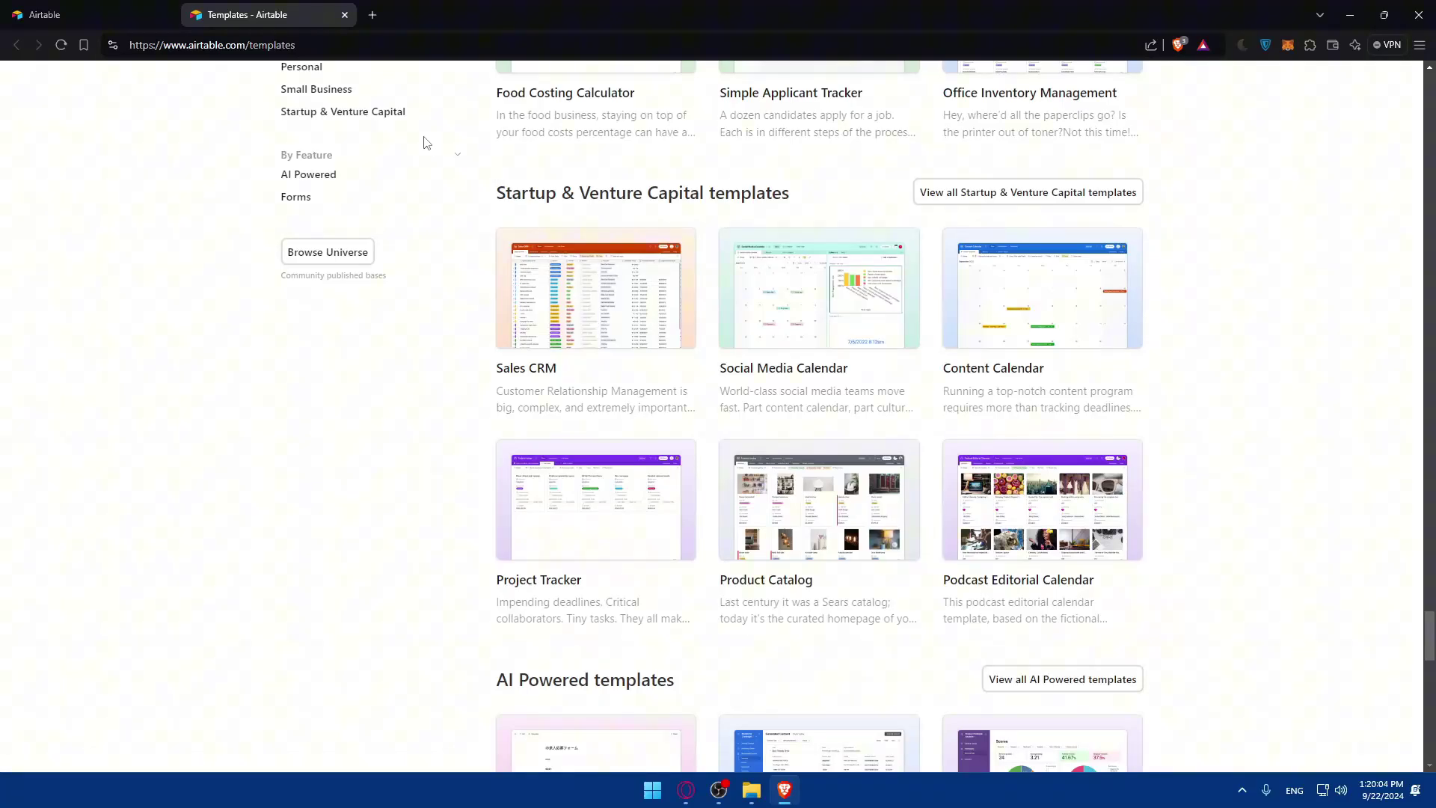
# Close the template gallery and start building an app with AI in Cobuilder
pyautogui.click(342, 16)
pyautogui.click(1152, 140)
pyautogui.click(423, 209)
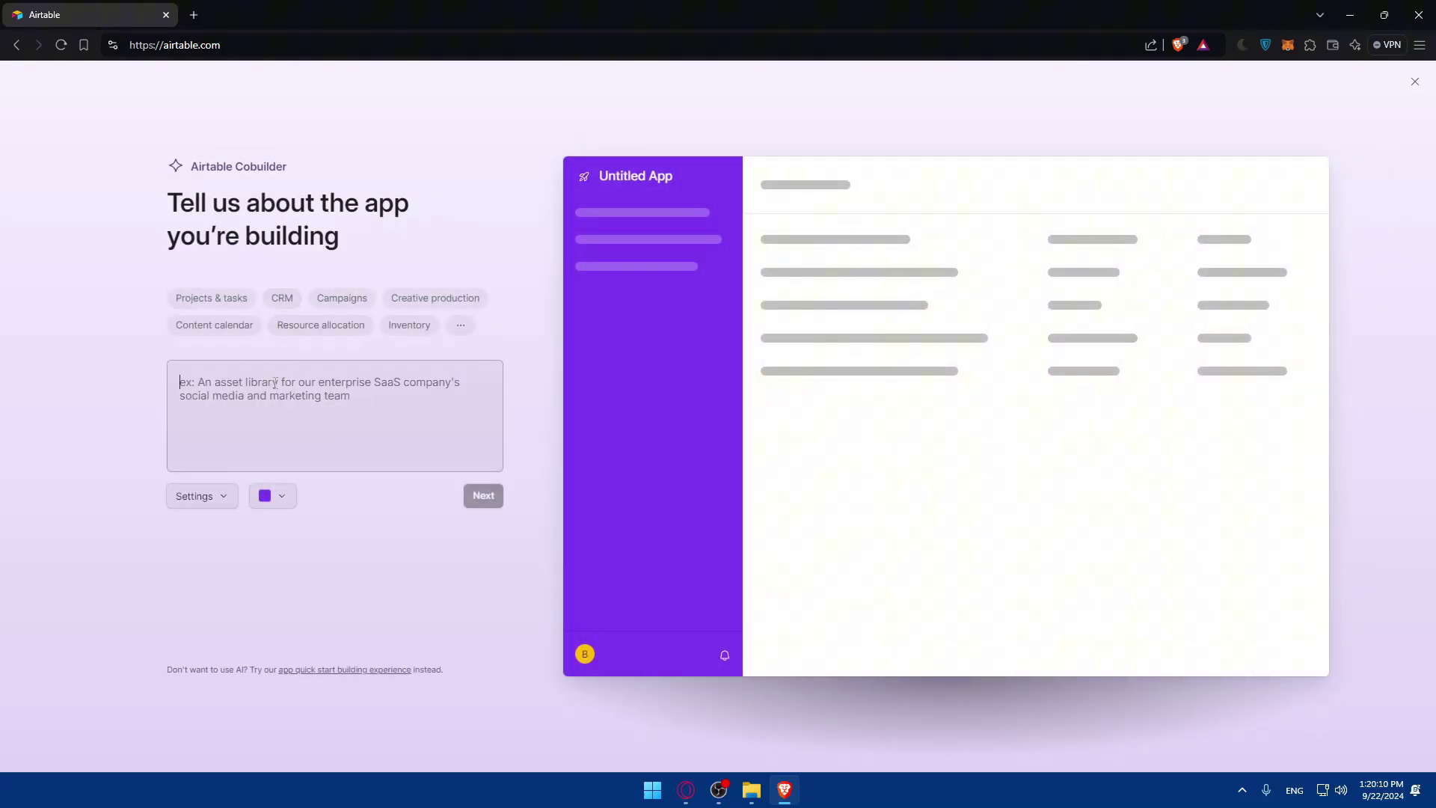
# Check the optional app settings and colour palette, keep purple, and close Cobuilder
pyautogui.click(226, 508)
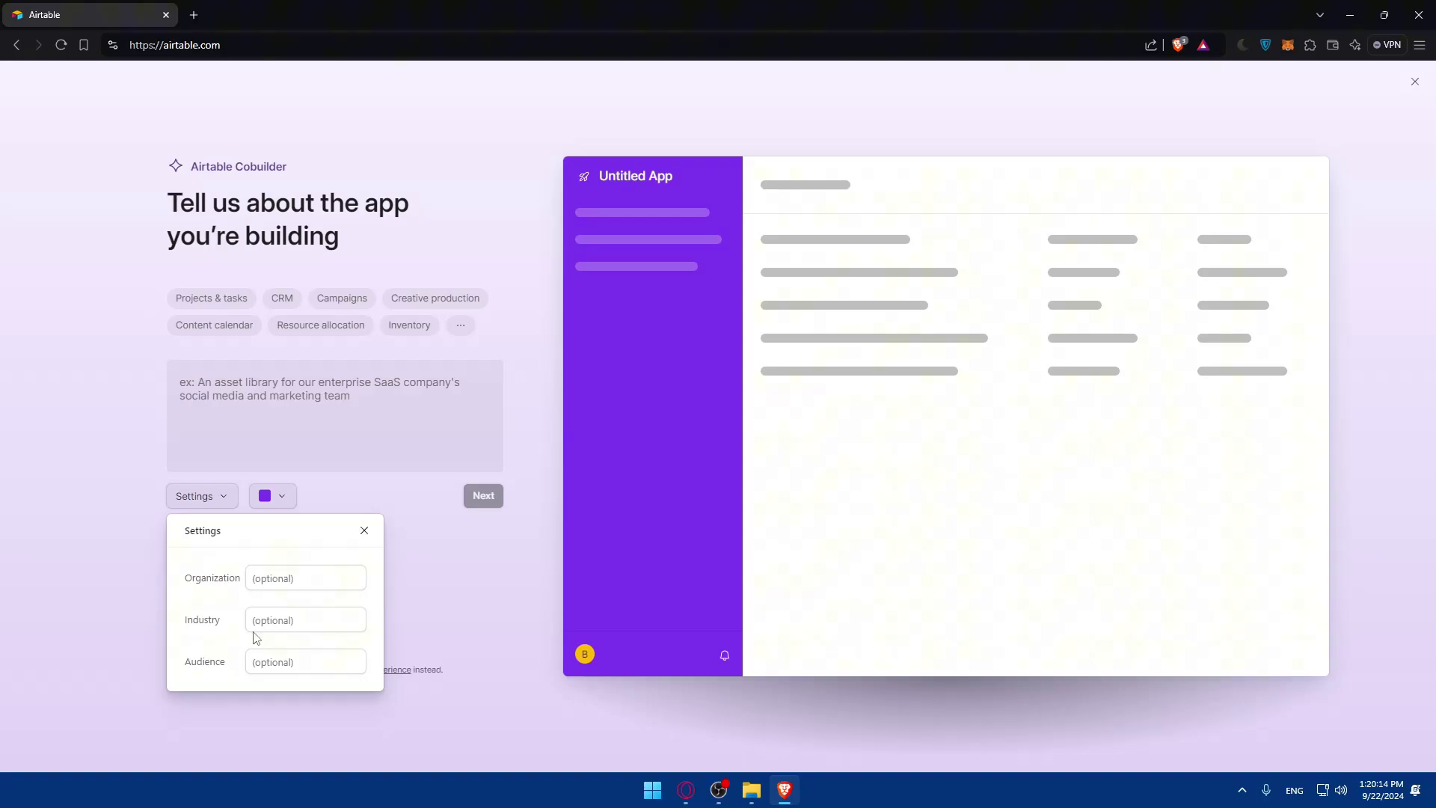
pyautogui.click(373, 533)
pyautogui.click(263, 497)
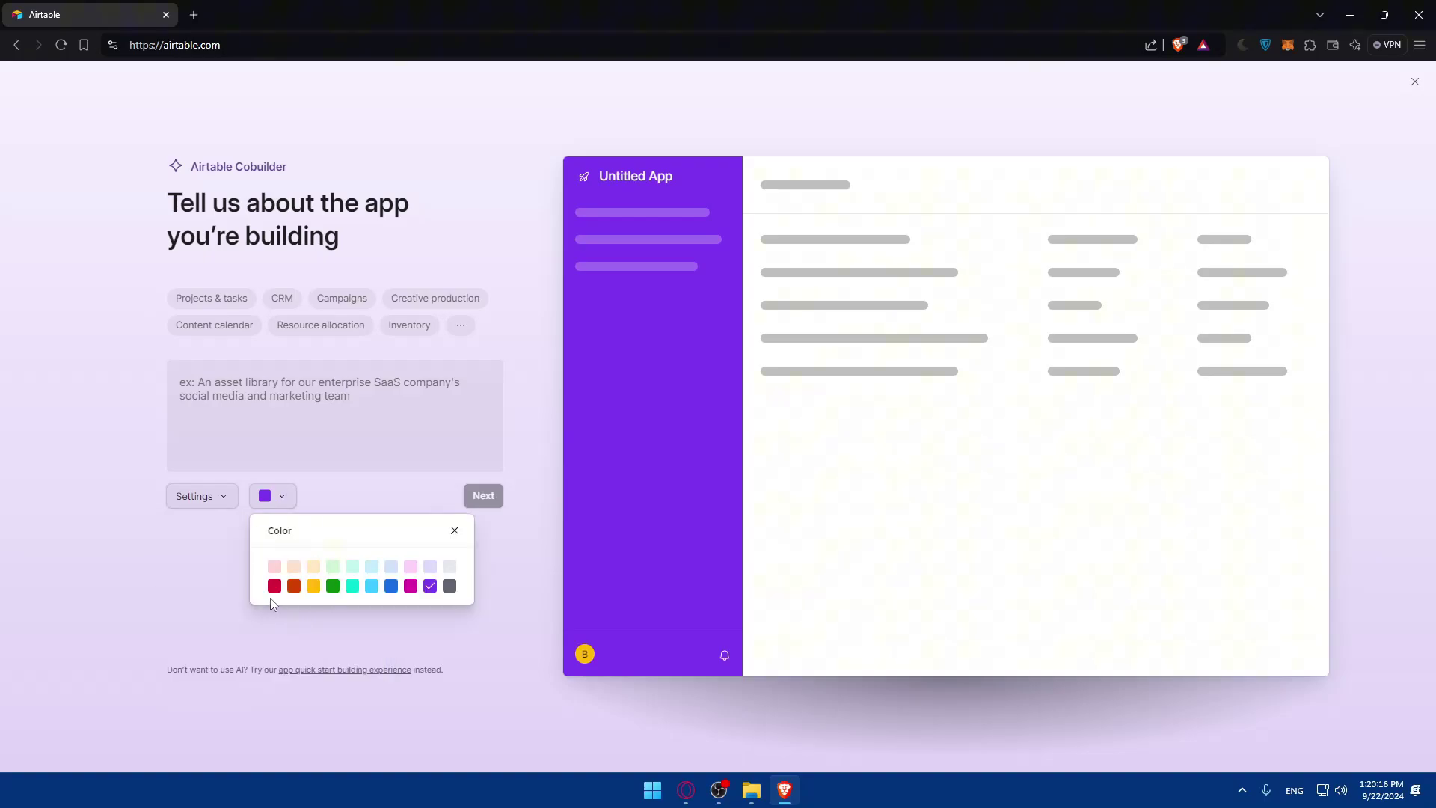
pyautogui.click(529, 478)
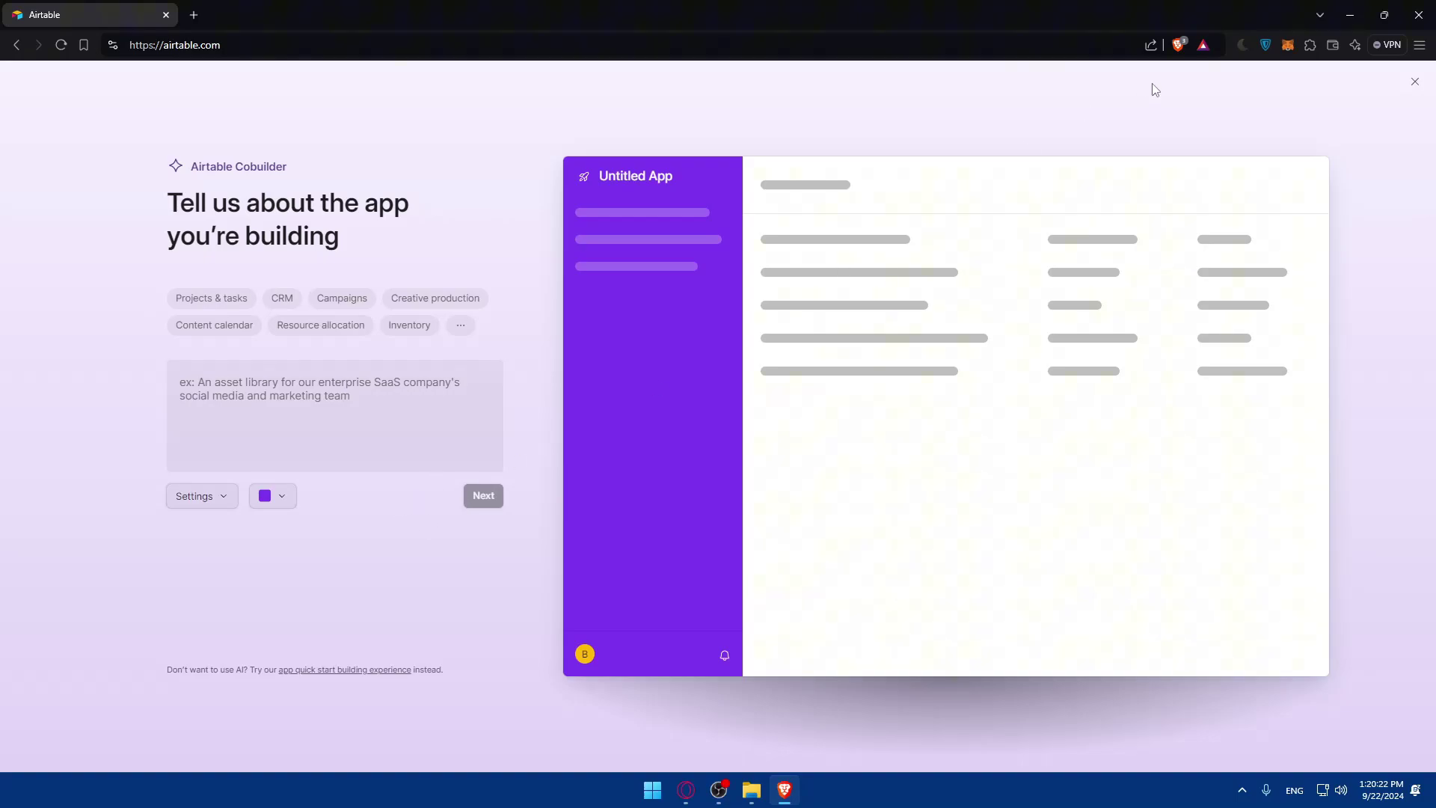
pyautogui.click(1413, 83)
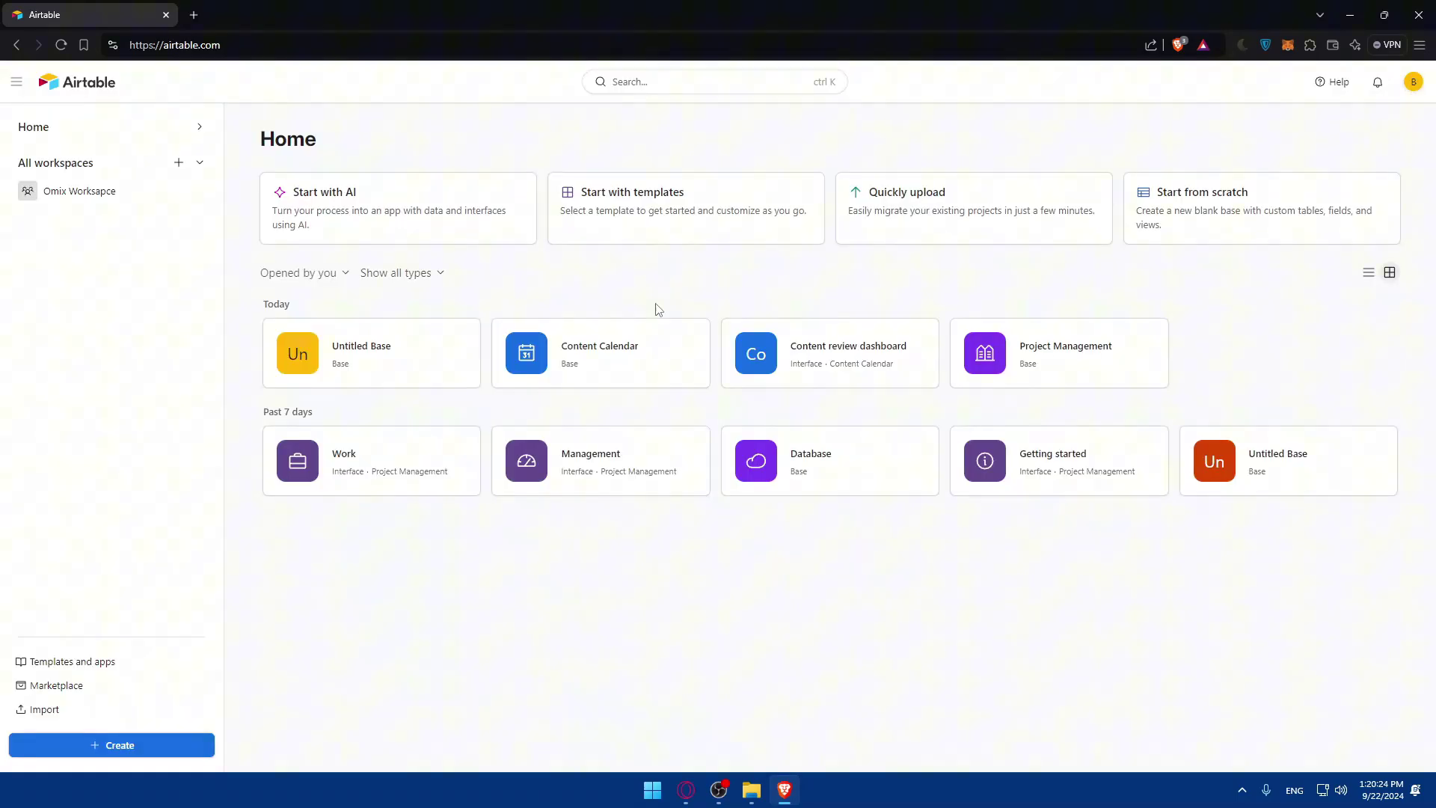
# Delete the Untitled Base, then open the Project Management base to its Projects grid
pyautogui.click(461, 346)
pyautogui.click(516, 579)
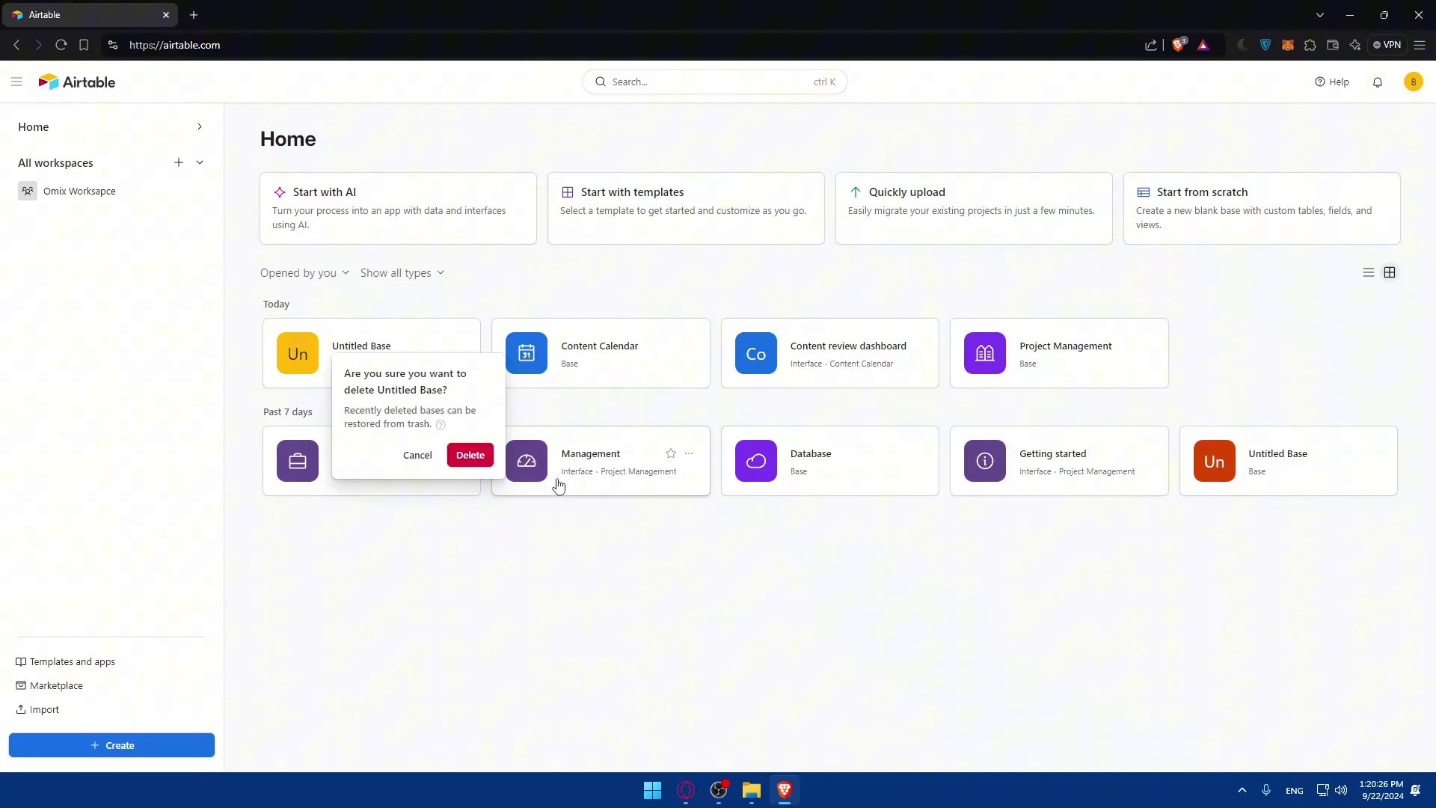
pyautogui.click(471, 456)
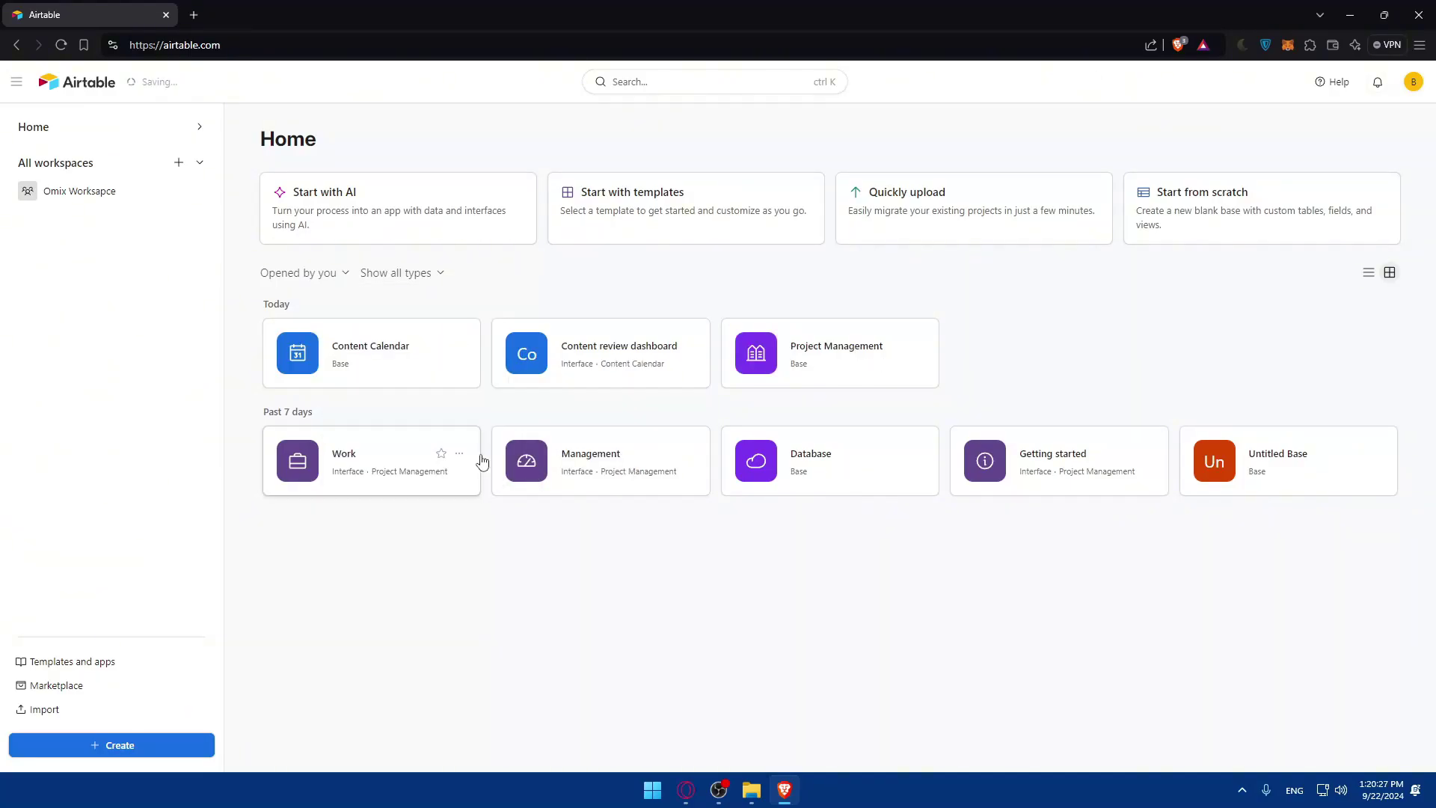
pyautogui.click(800, 332)
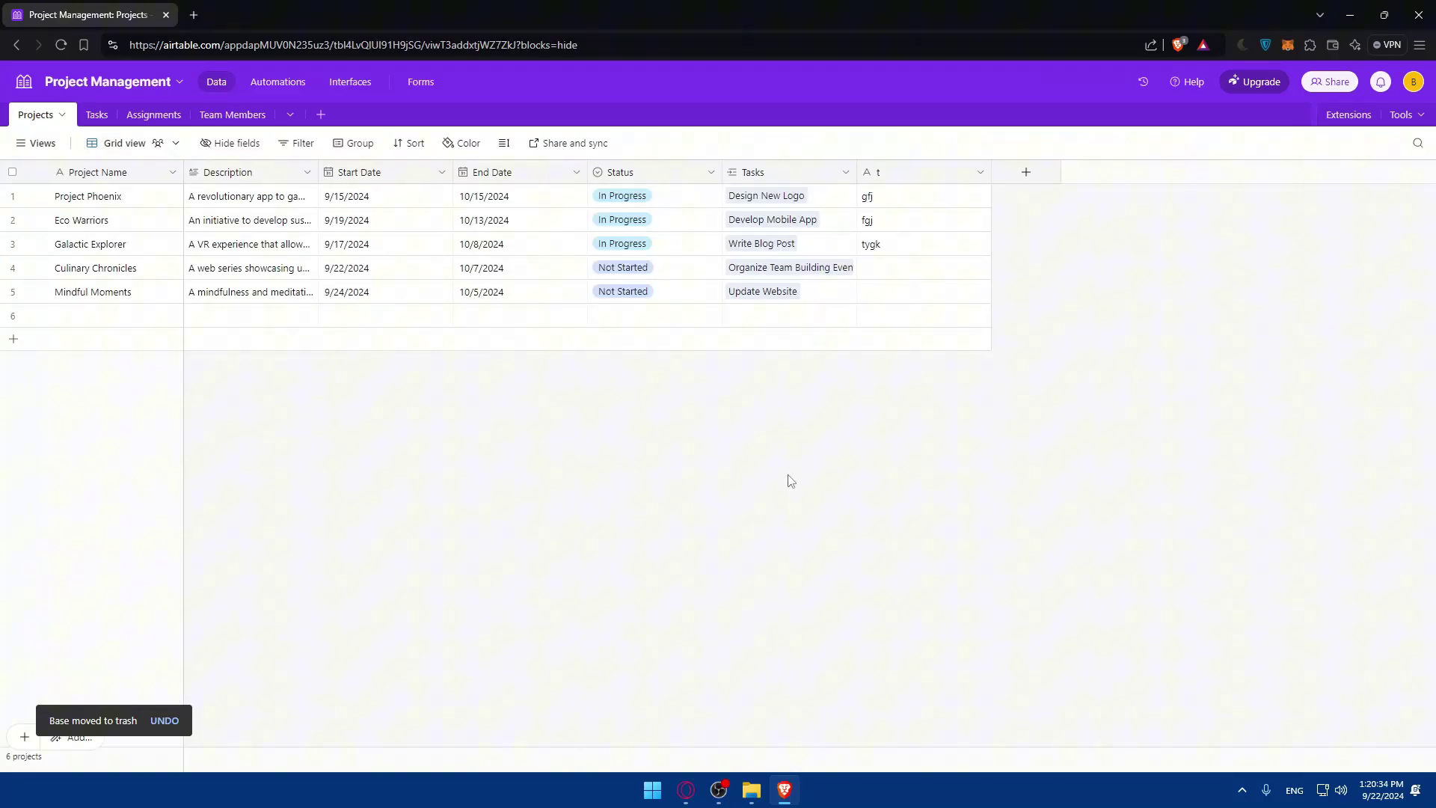
# Launch Power BI Desktop by searching 'power b' from the Start menu
pyautogui.press('super')
pyautogui.write('p')
pyautogui.press('BackSpace')
pyautogui.write('powe')
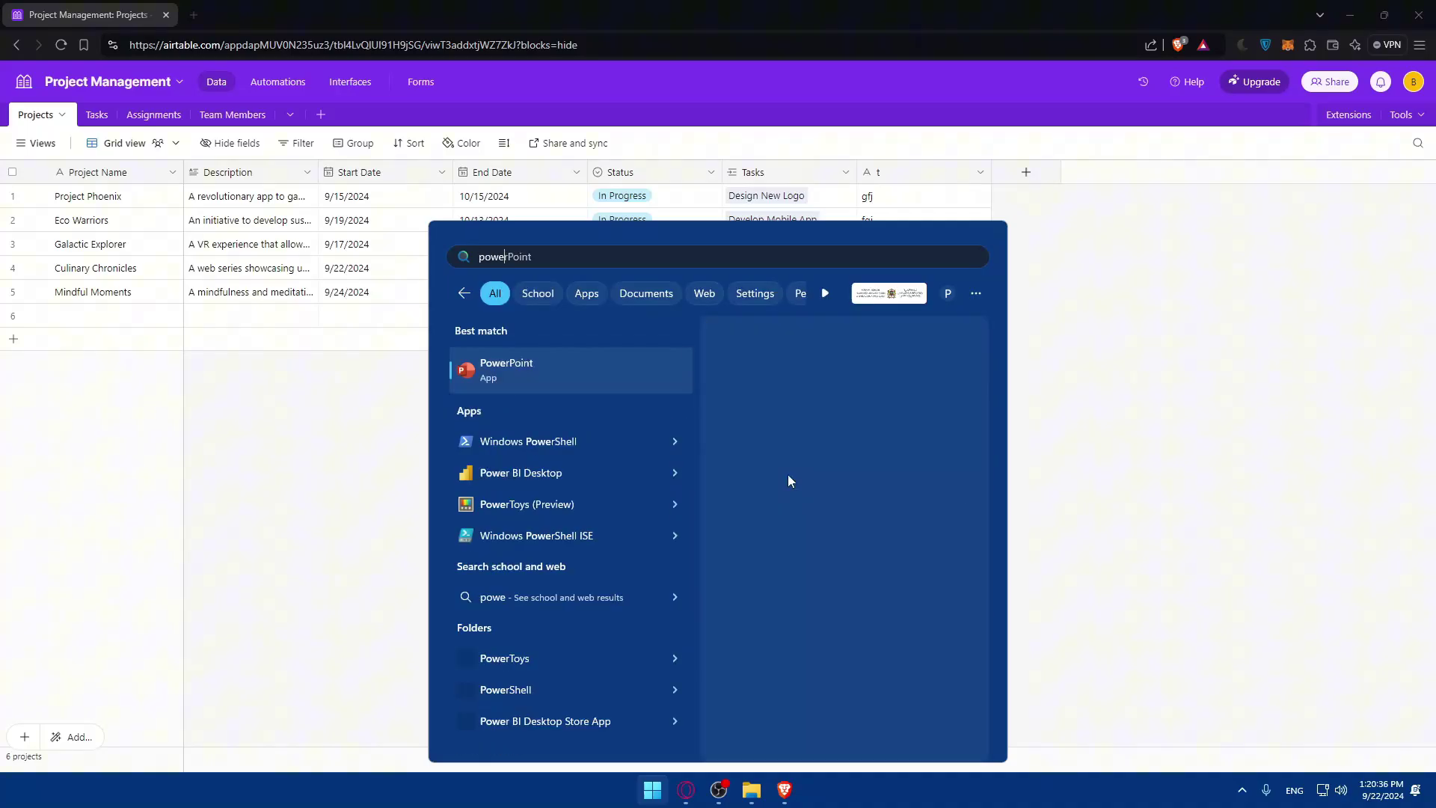
pyautogui.write('r b')
pyautogui.click(788, 476)
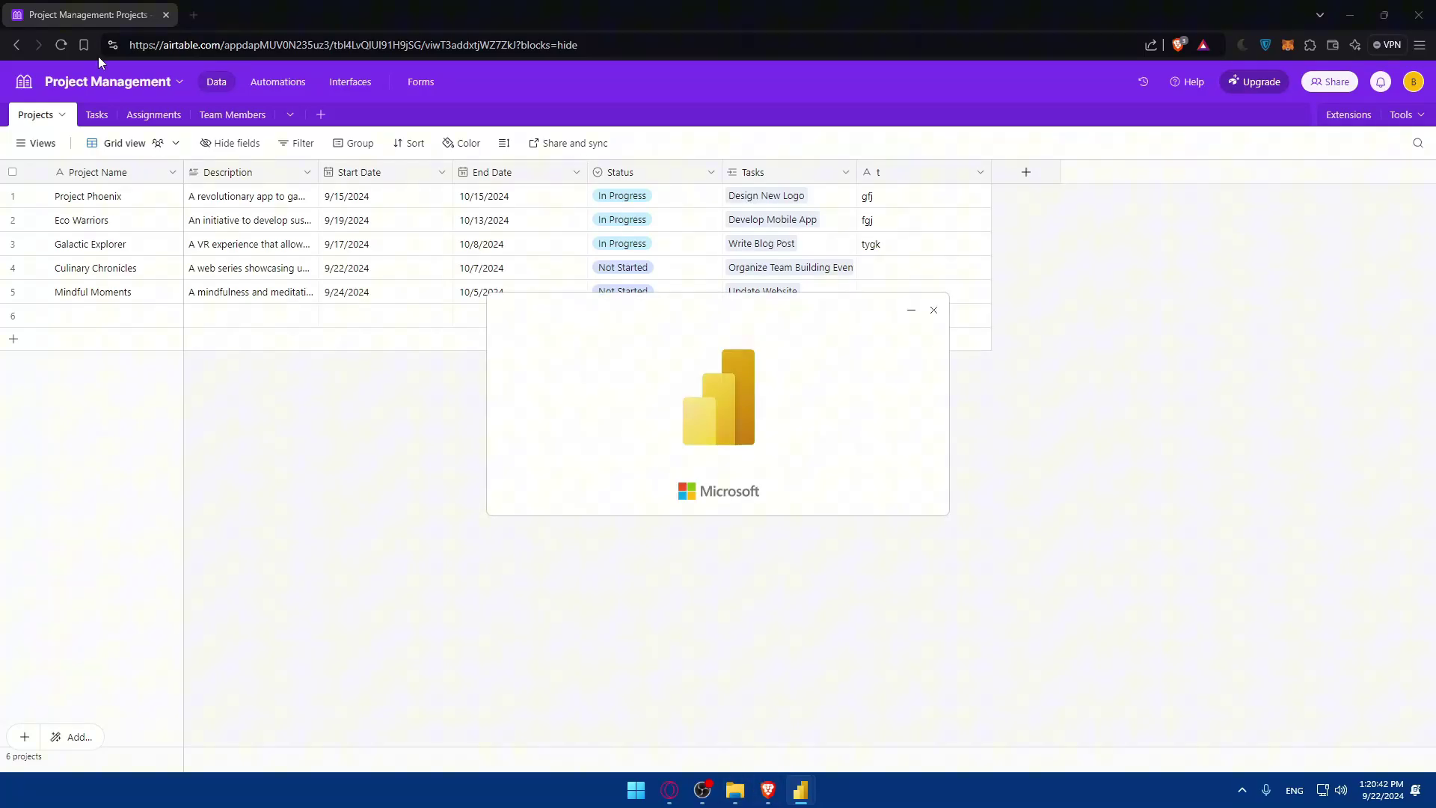
# Look over the Power BI Playground page in a new tab, close it, and switch to Power BI Desktop
pyautogui.click(193, 15)
pyautogui.write('power')
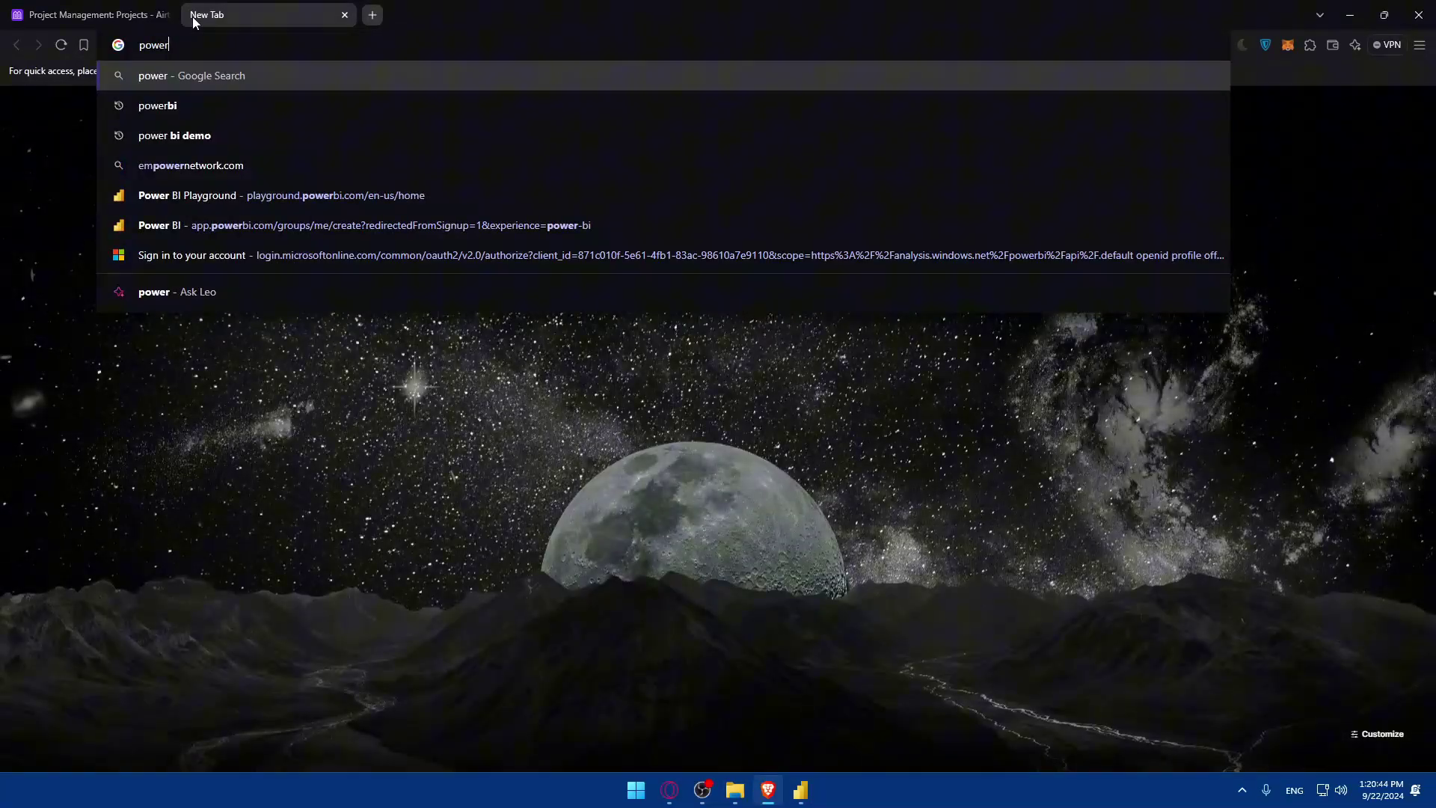
pyautogui.press('Down')
pyautogui.press('Down')
pyautogui.press('Down')
pyautogui.press('Down')
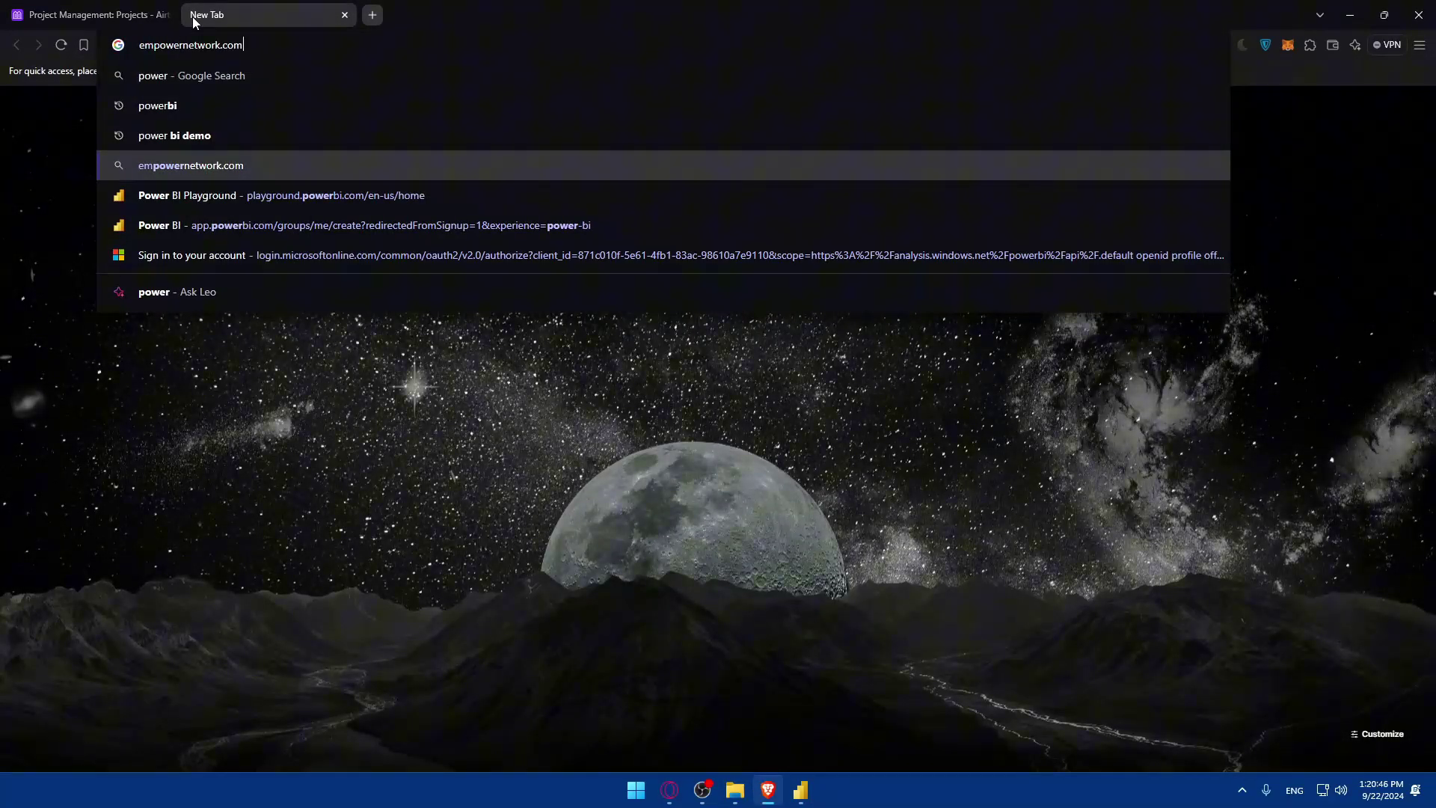
pyautogui.press('Return')
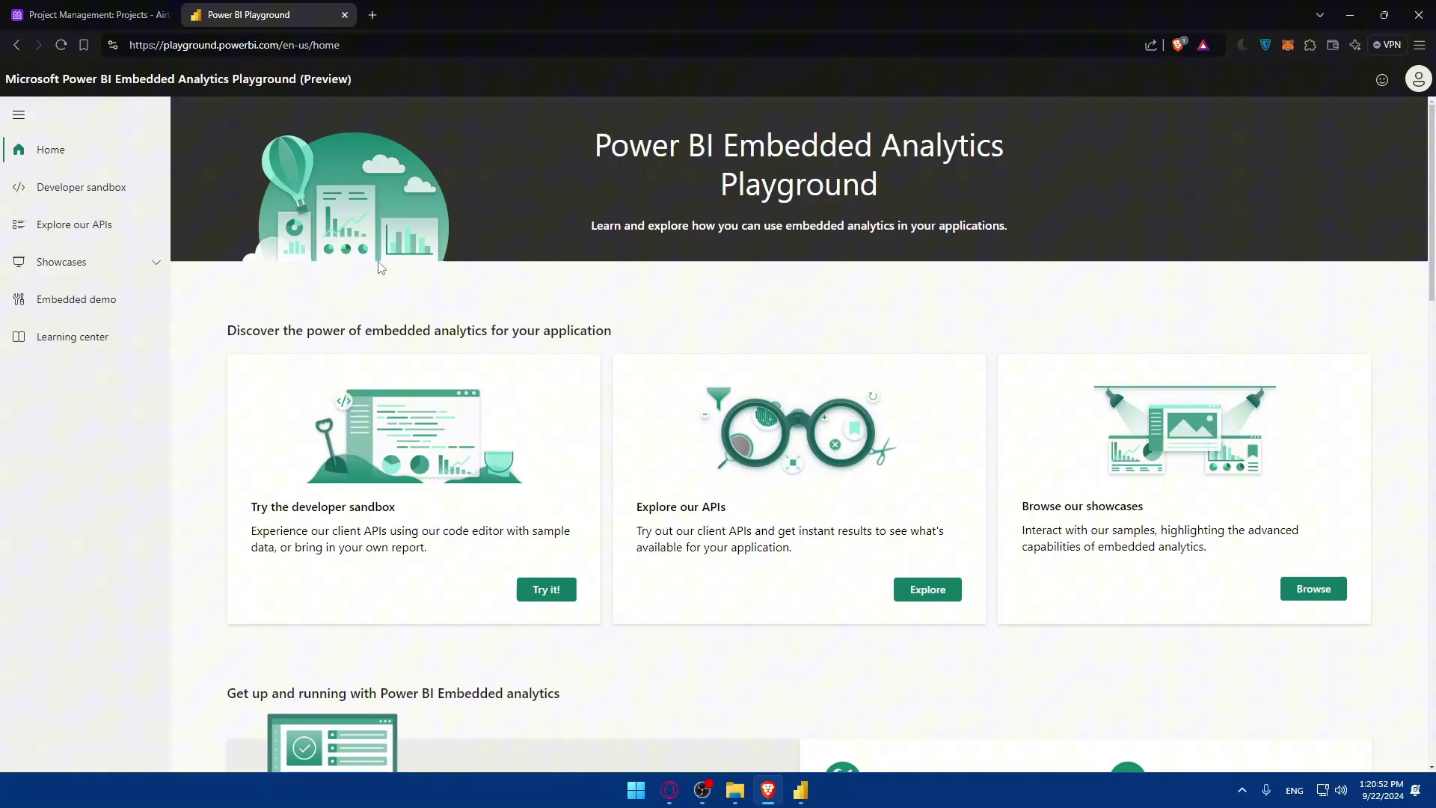
pyautogui.scroll(-15, 381, 267)
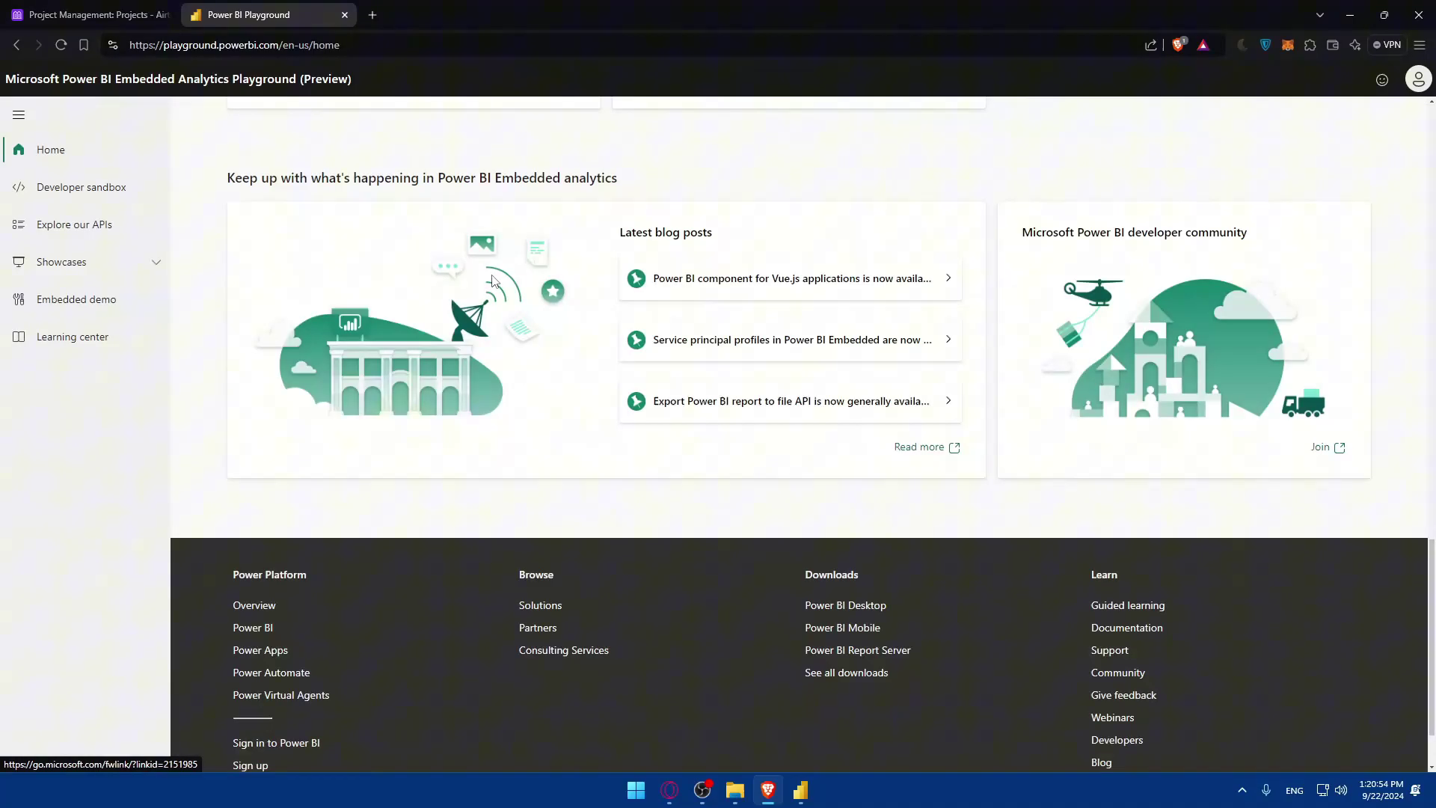
pyautogui.scroll(15, 491, 277)
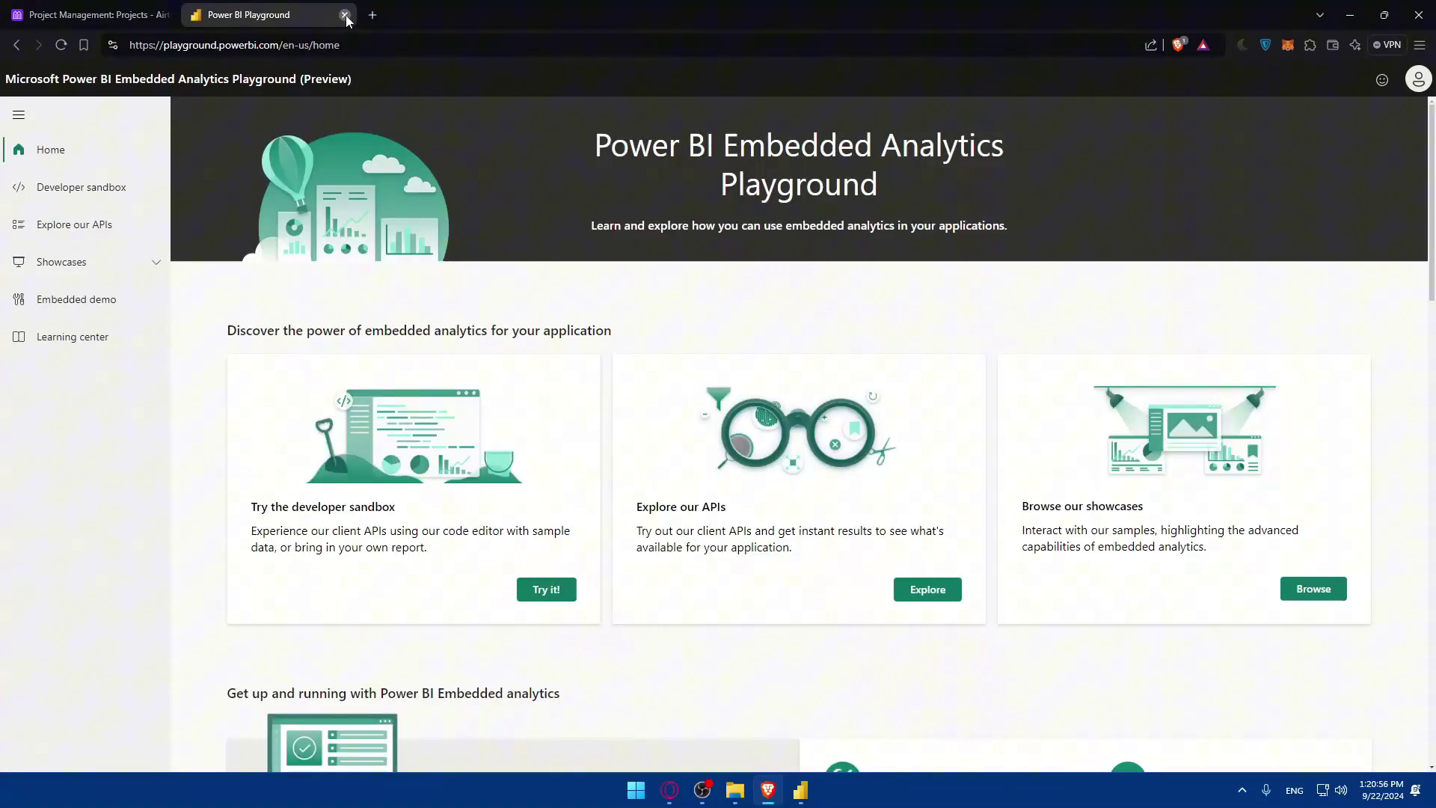
pyautogui.click(345, 15)
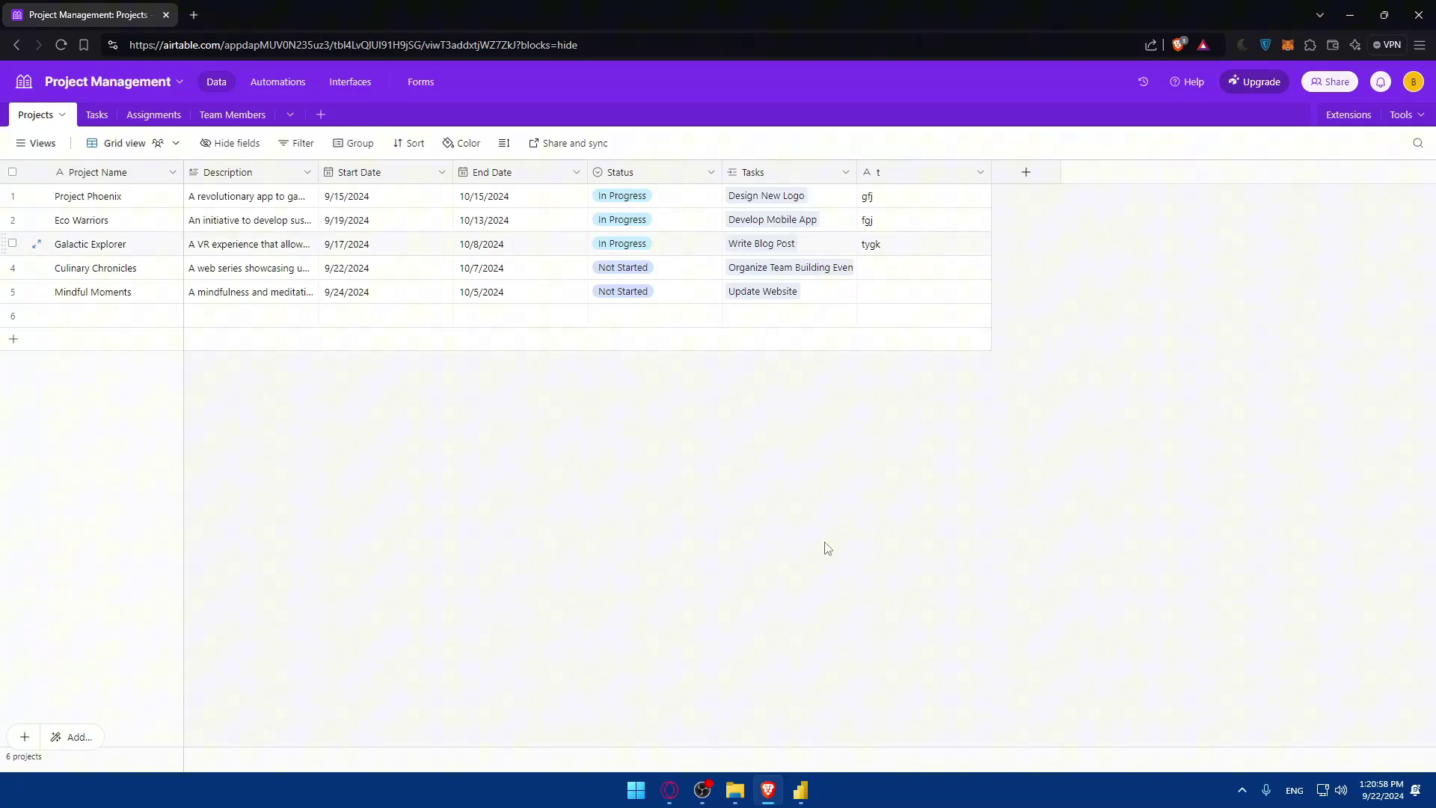
pyautogui.click(801, 791)
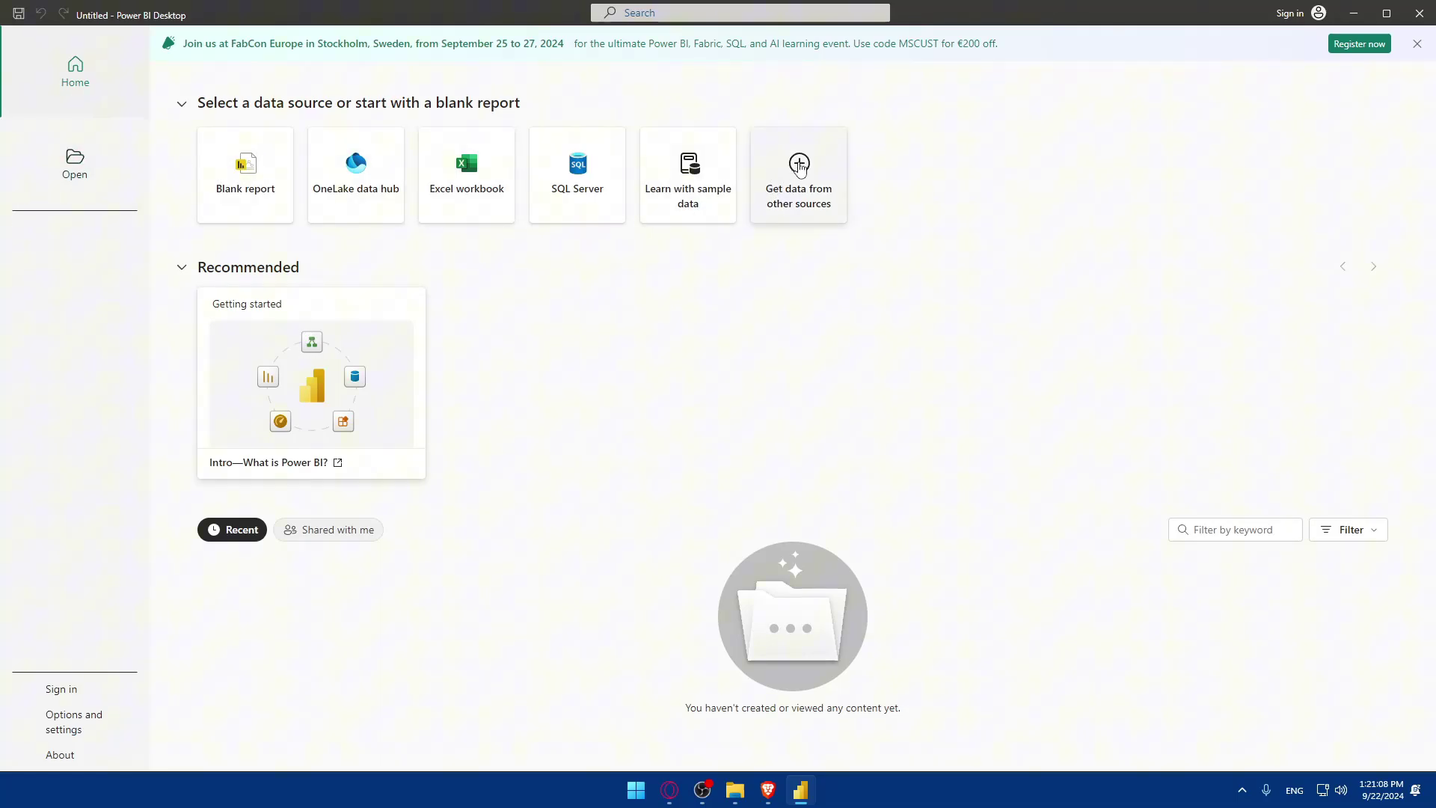
# Start a blank report and search Get Data for an Airtable connector, finding none
pyautogui.click(798, 166)
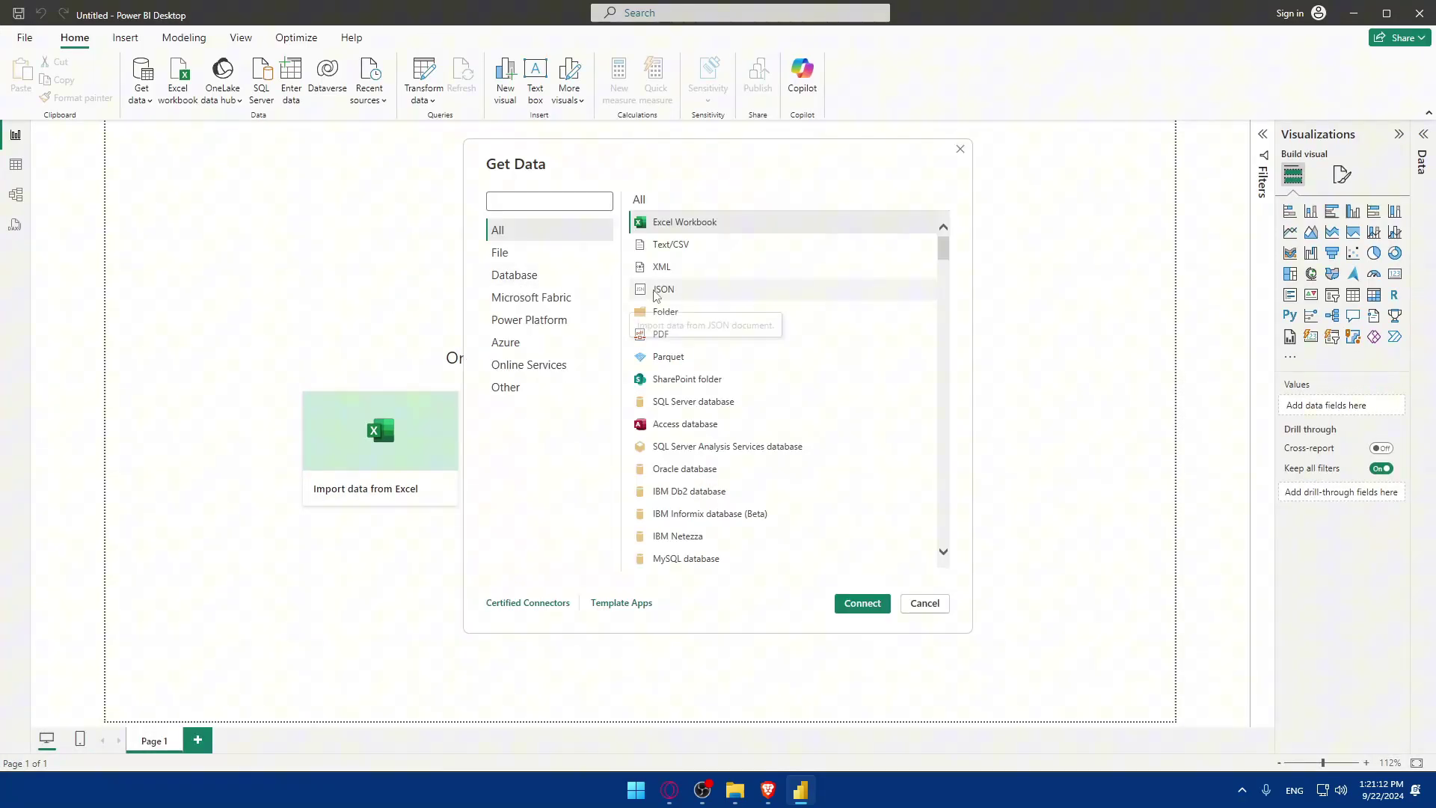
pyautogui.click(542, 199)
pyautogui.write('j')
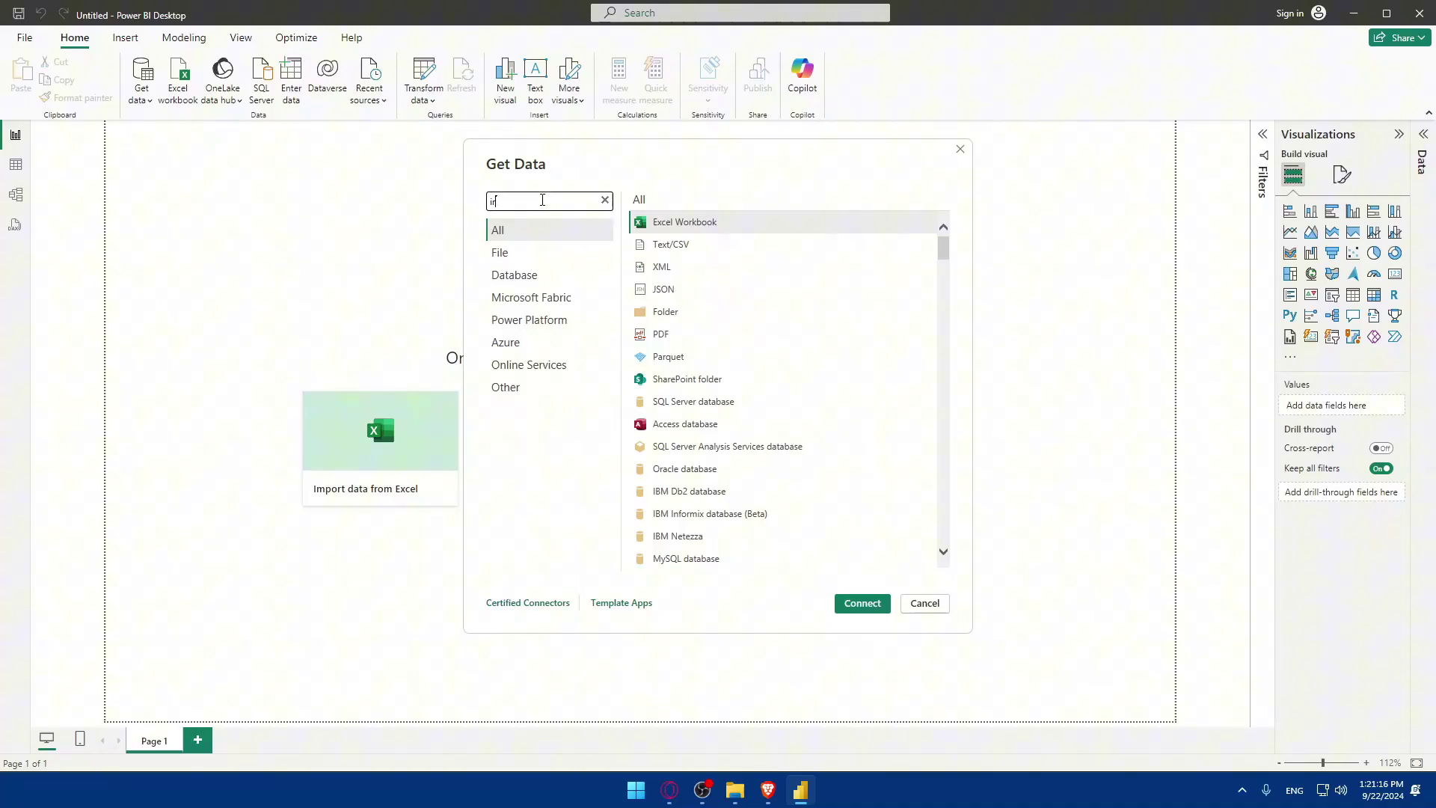
pyautogui.write('rta')
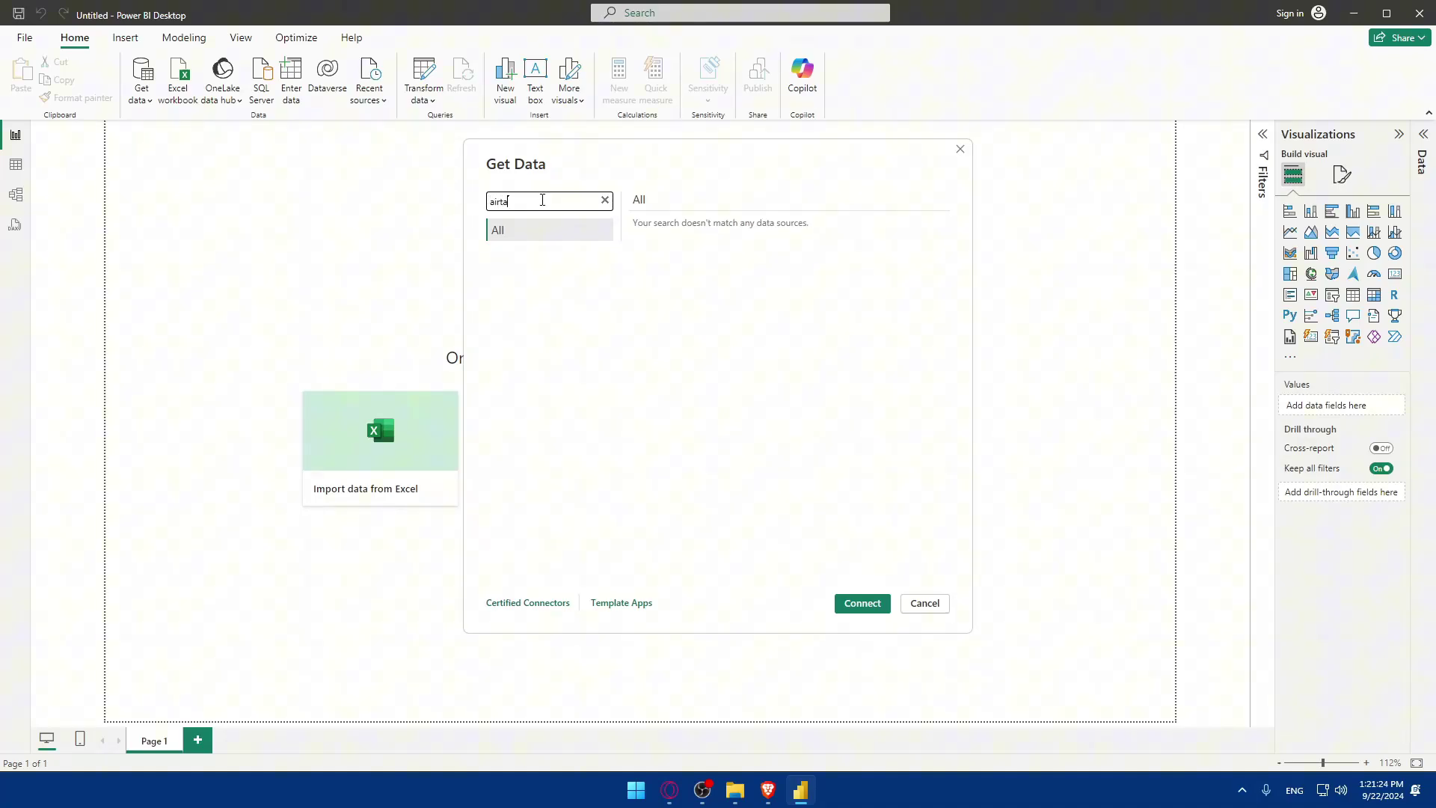
pyautogui.press('BackSpace')
pyautogui.press('BackSpace')
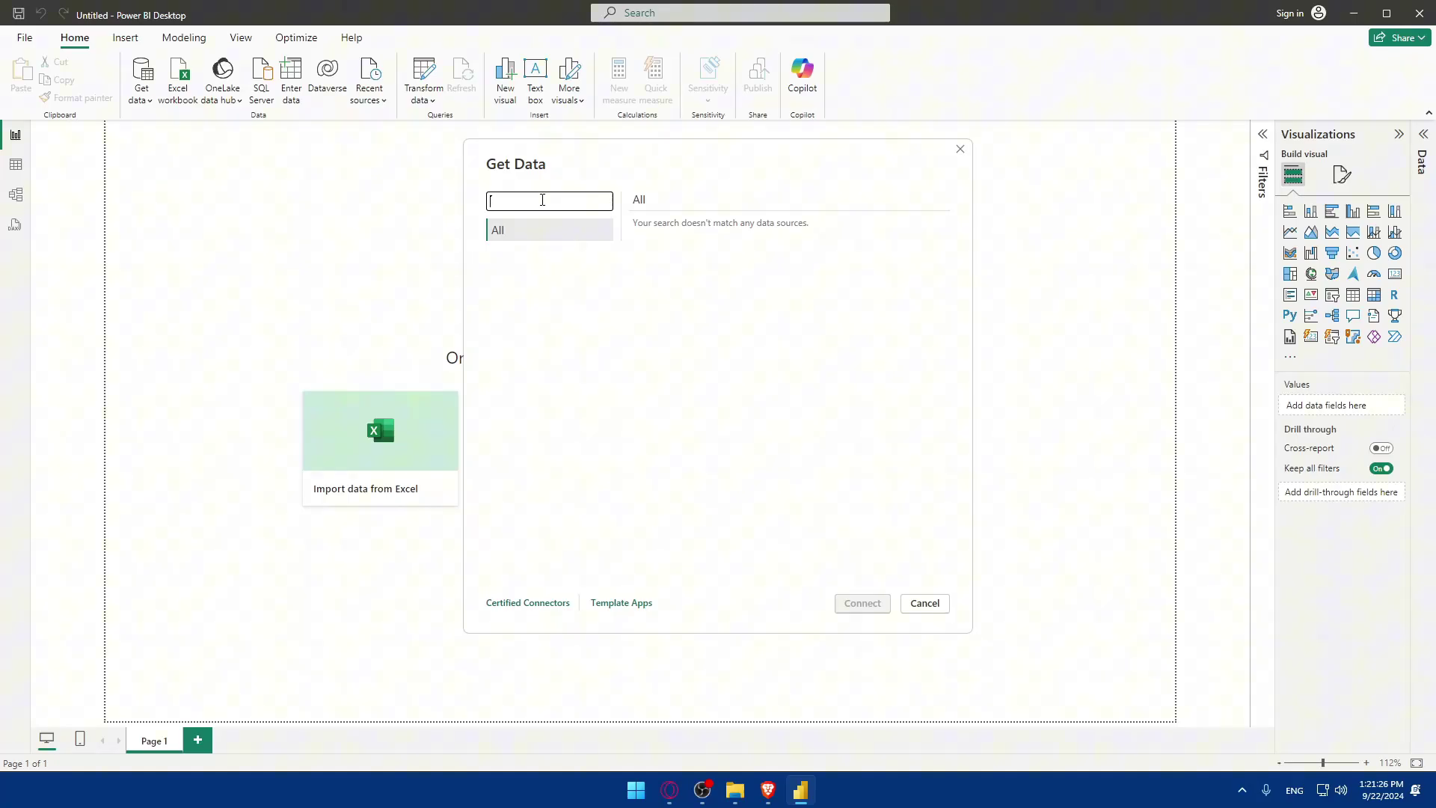
pyautogui.click(725, 187)
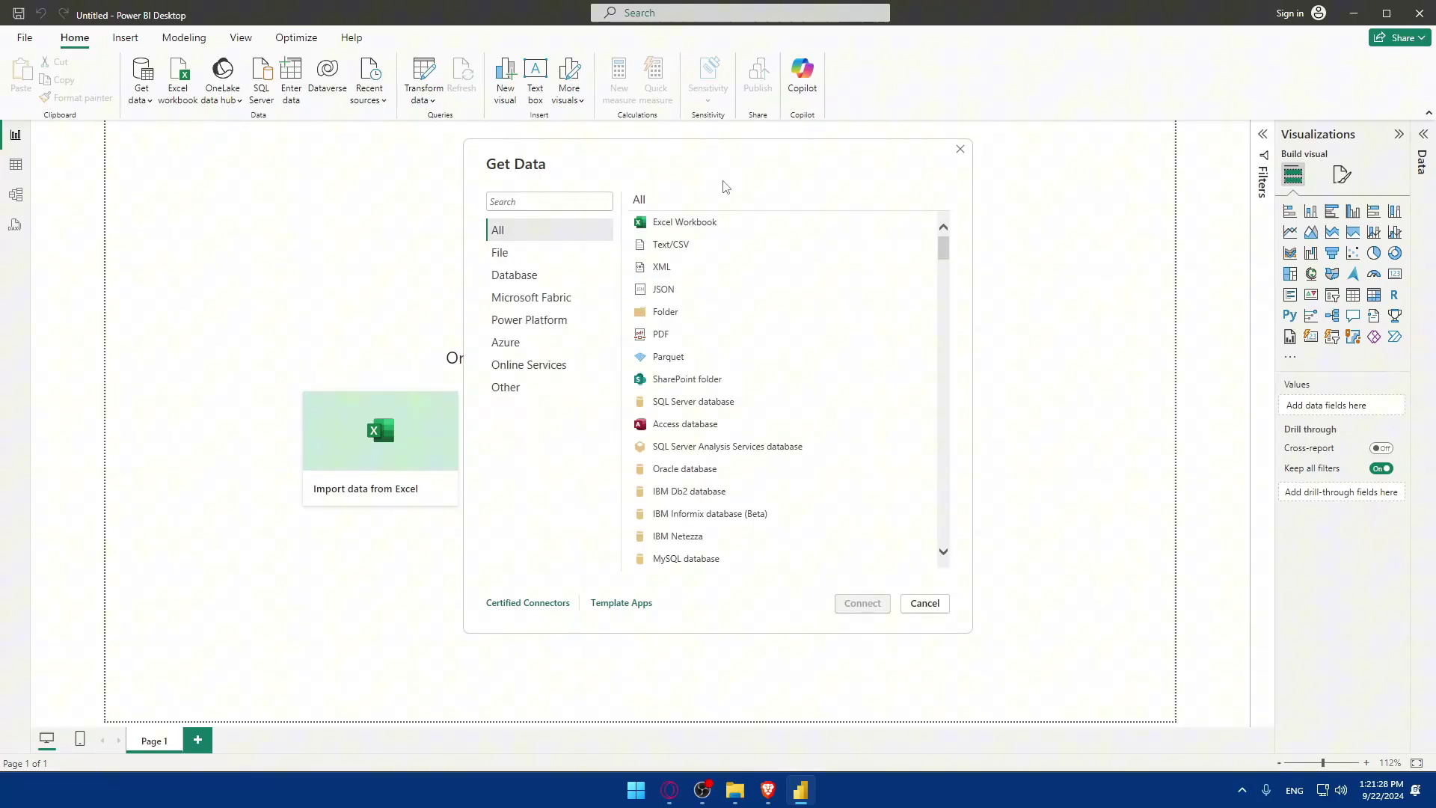
pyautogui.click(962, 152)
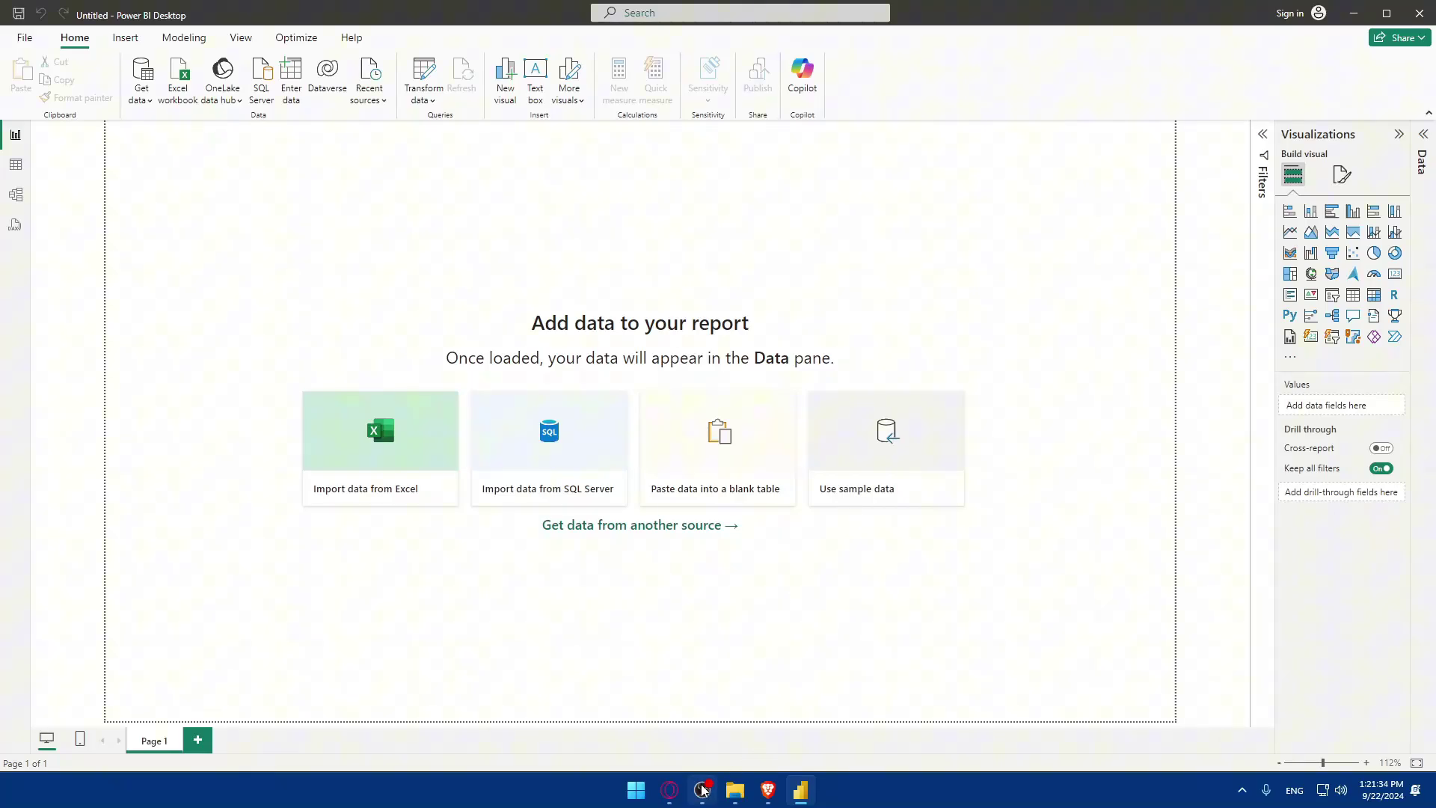
# Download the Airtable Projects Grid view as Projects-Grid view.csv, then return to Power BI Desktop
pyautogui.click(767, 790)
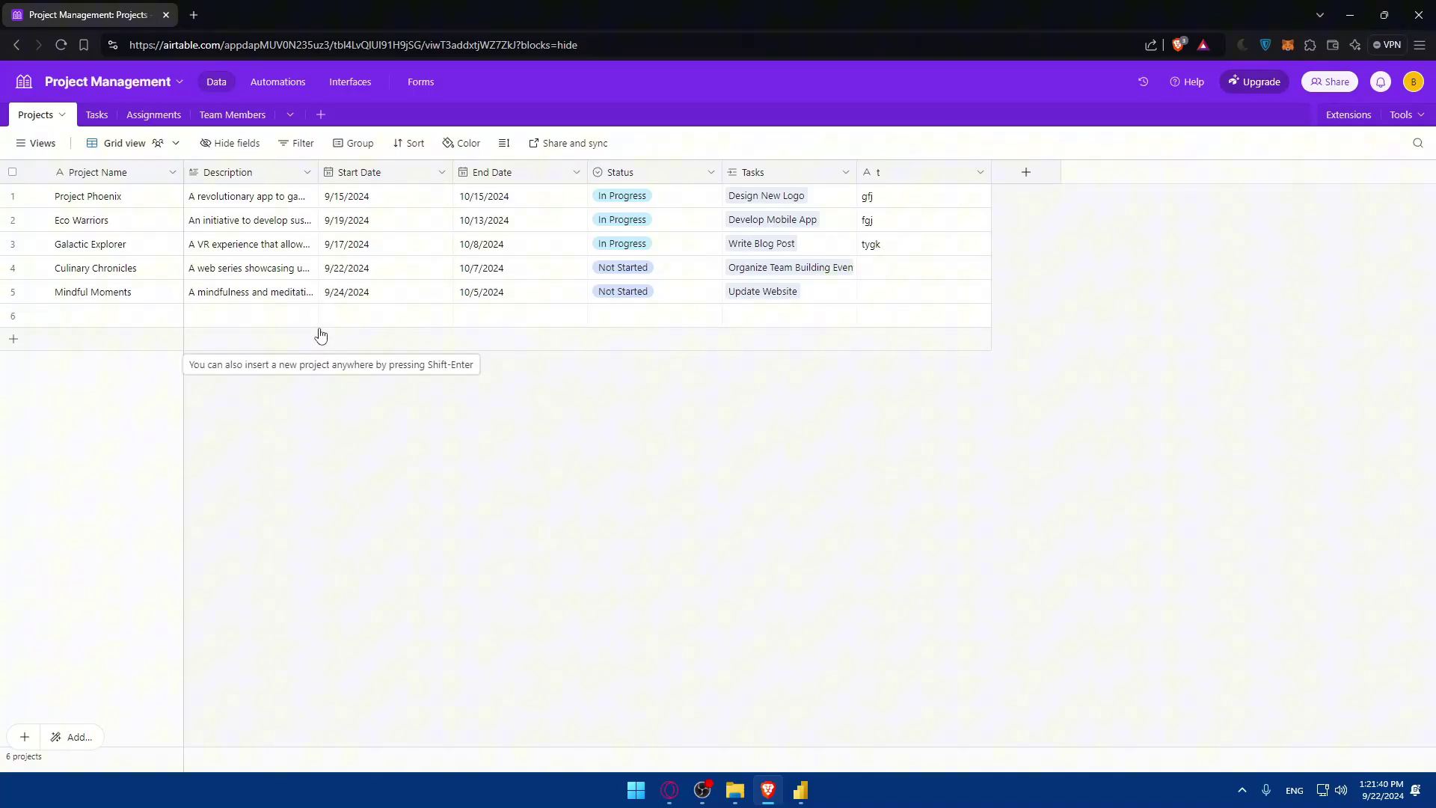
pyautogui.click(798, 791)
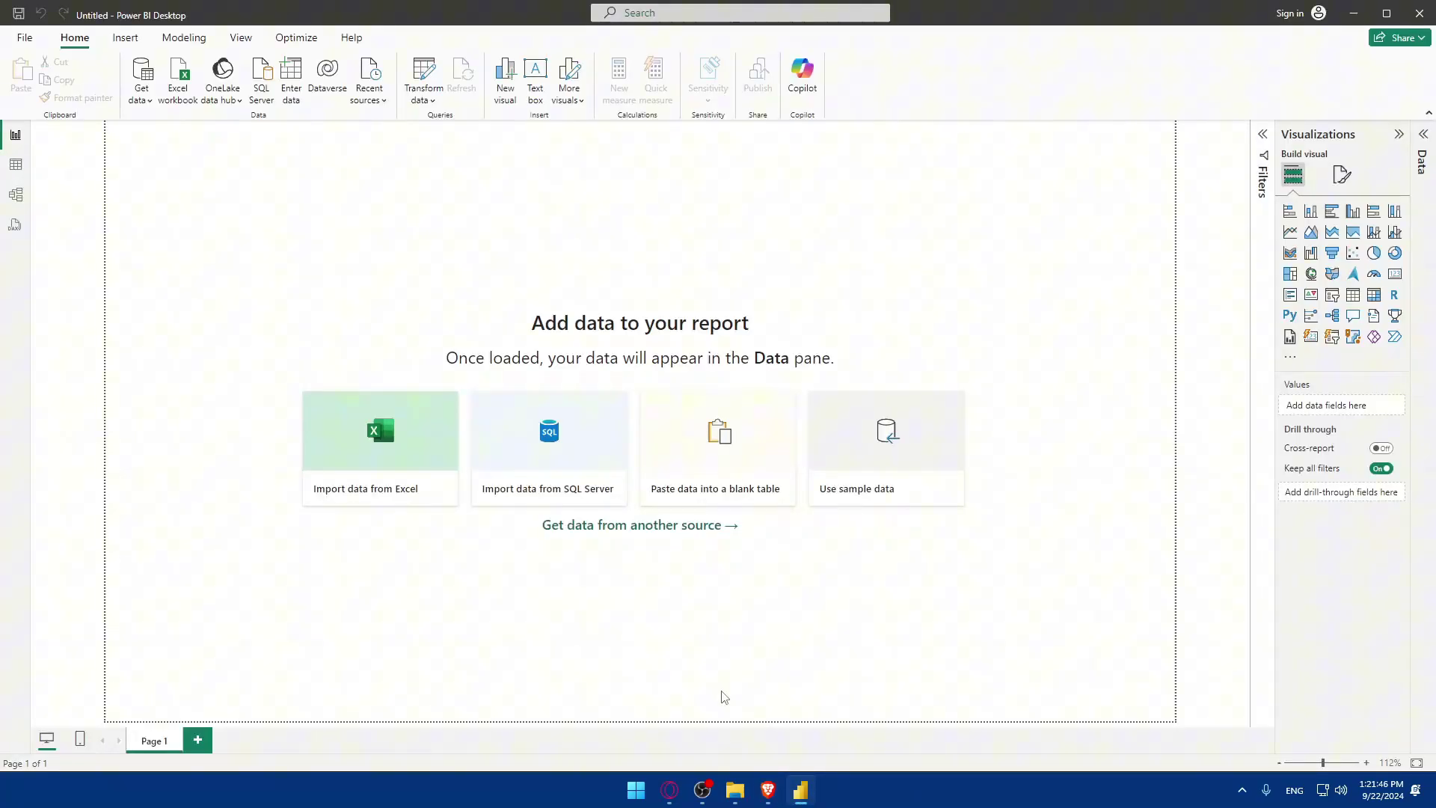
pyautogui.click(768, 790)
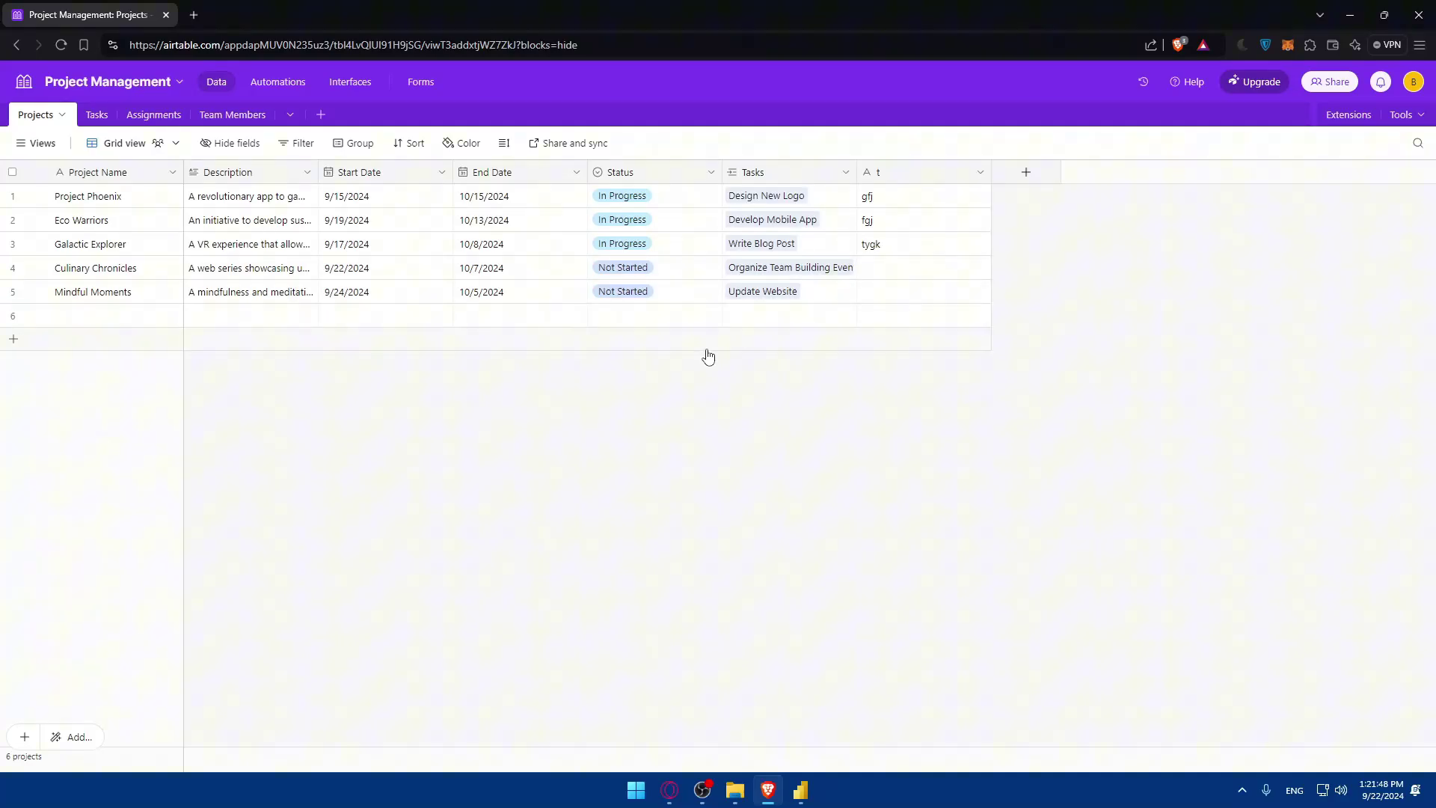
pyautogui.click(145, 147)
pyautogui.click(149, 145)
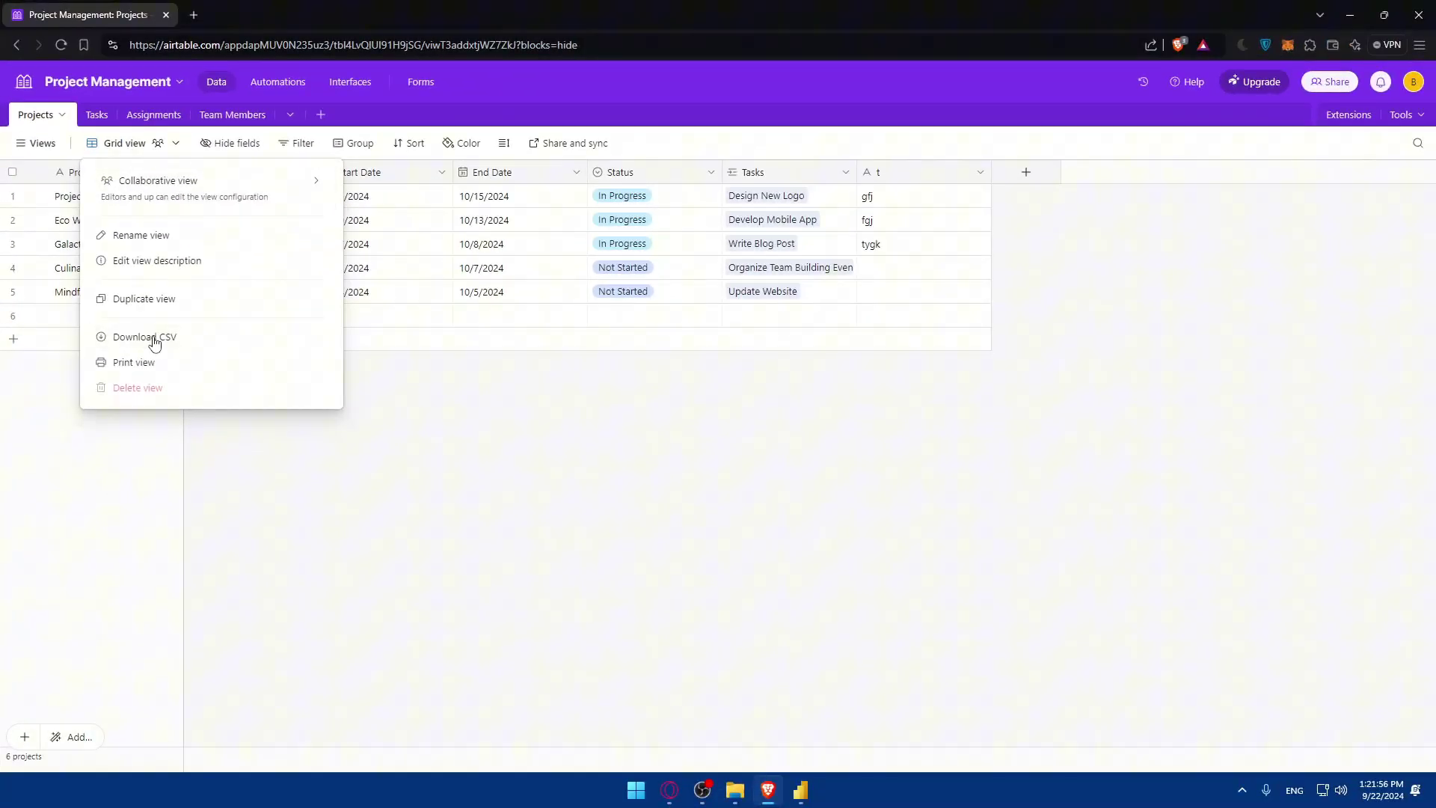
pyautogui.click(224, 375)
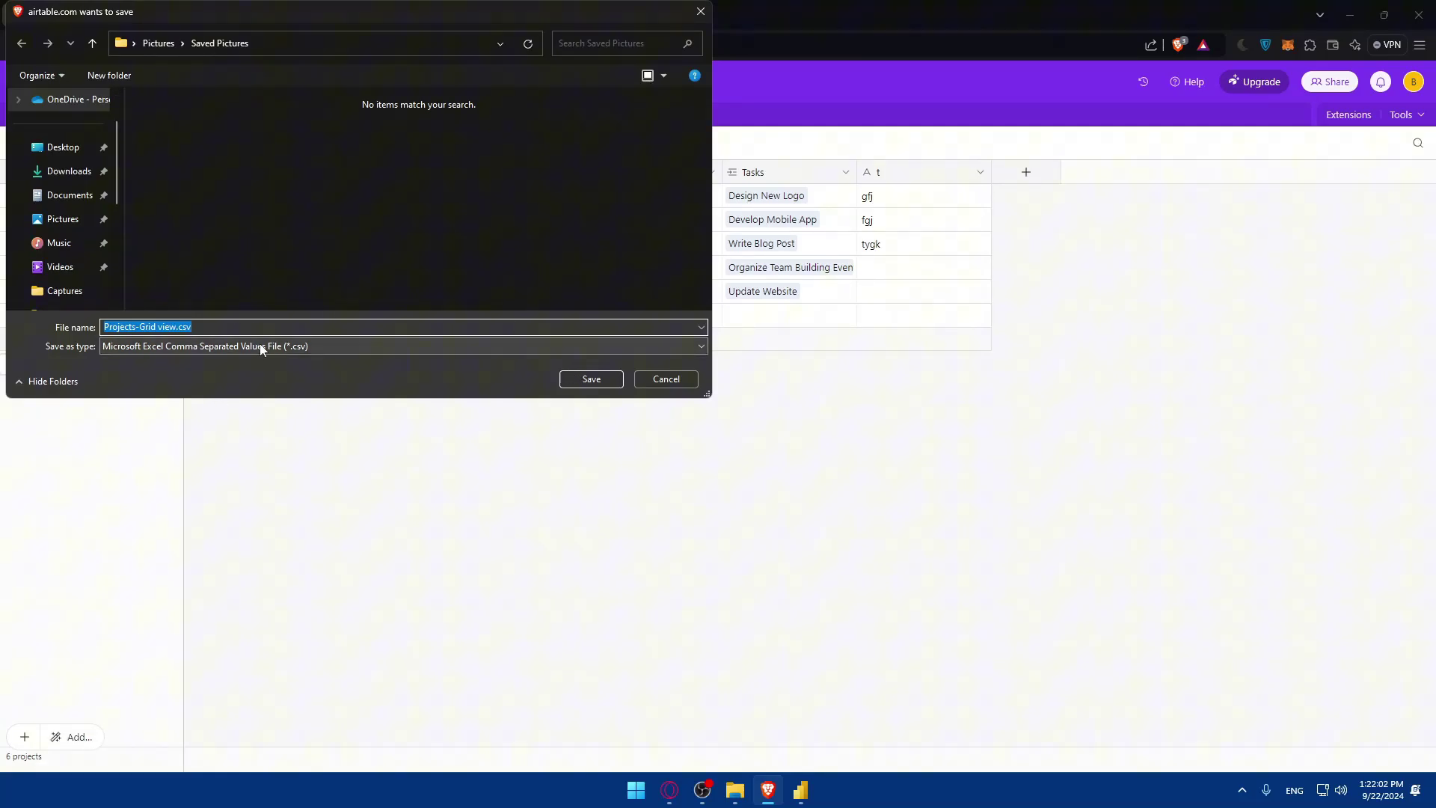
pyautogui.click(575, 384)
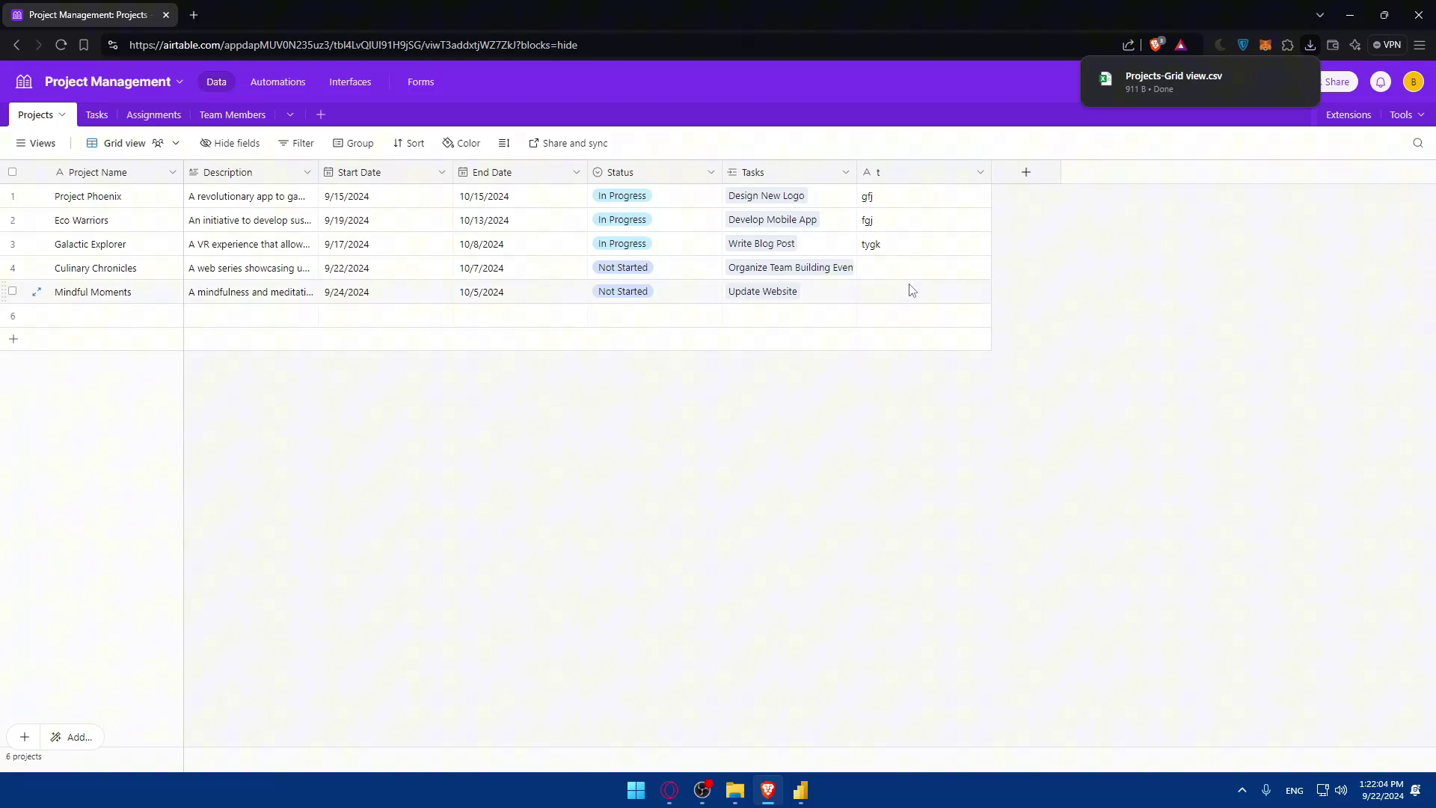
pyautogui.click(798, 793)
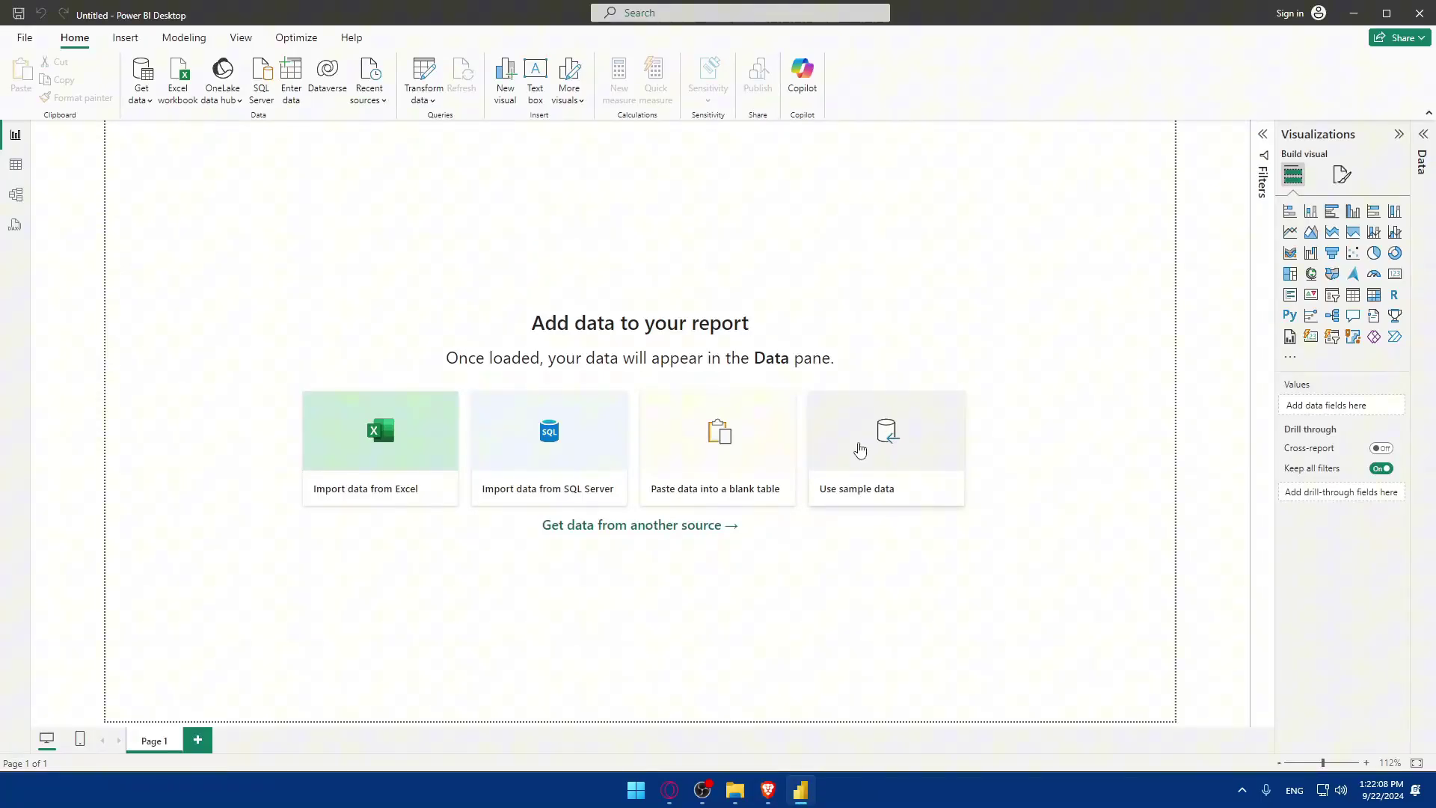
# Choose the Text/CSV data source from the Get Data list
pyautogui.click(142, 75)
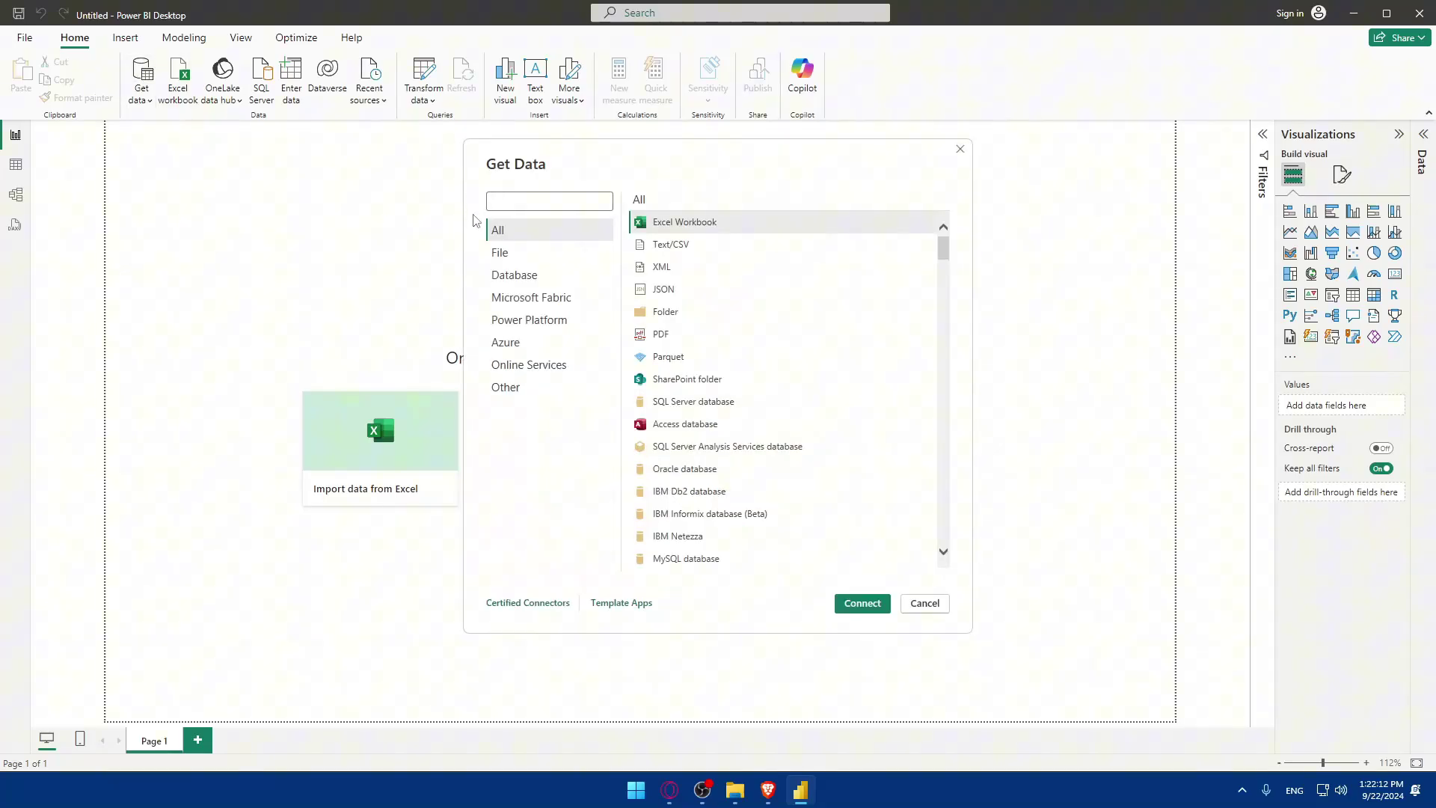
pyautogui.click(717, 241)
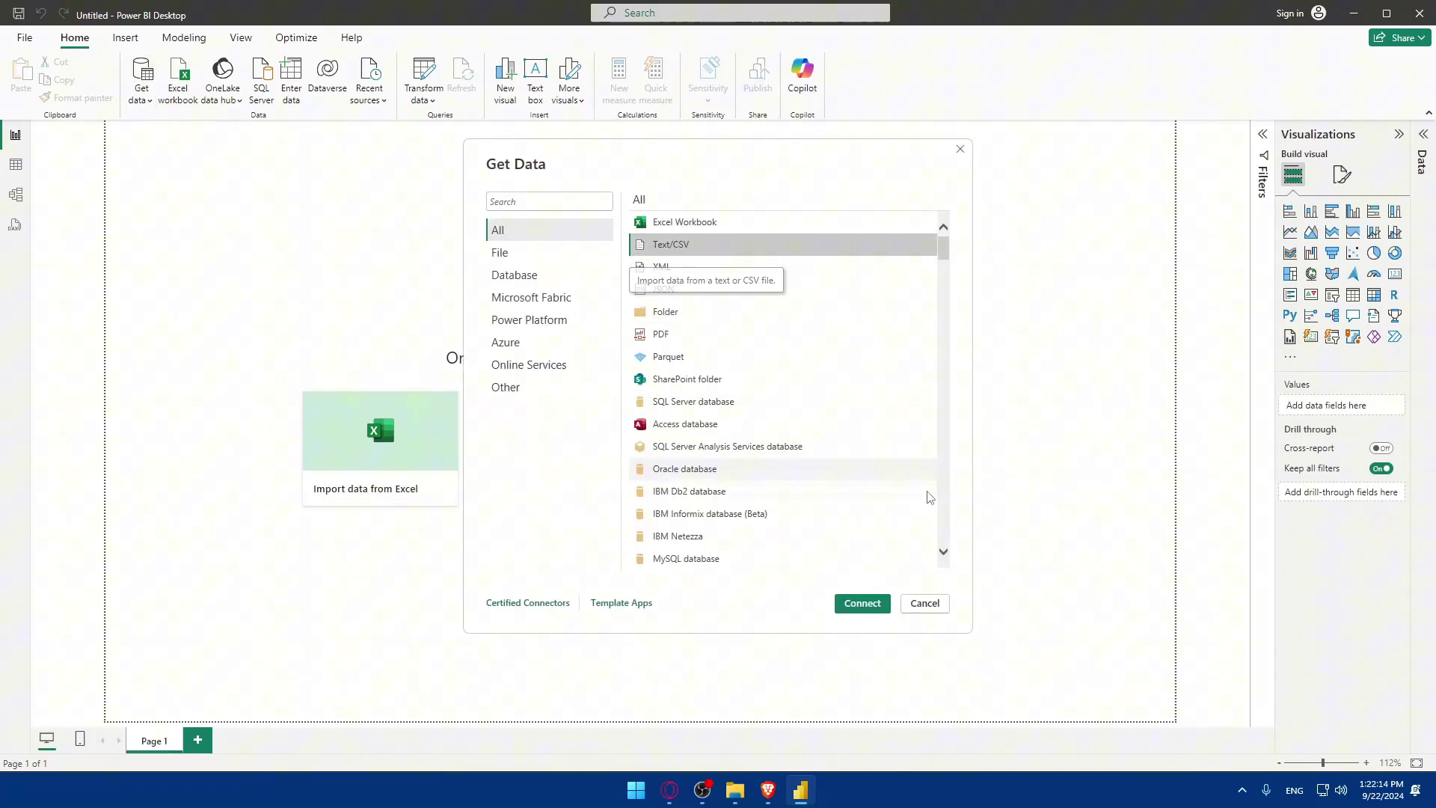
pyautogui.click(859, 604)
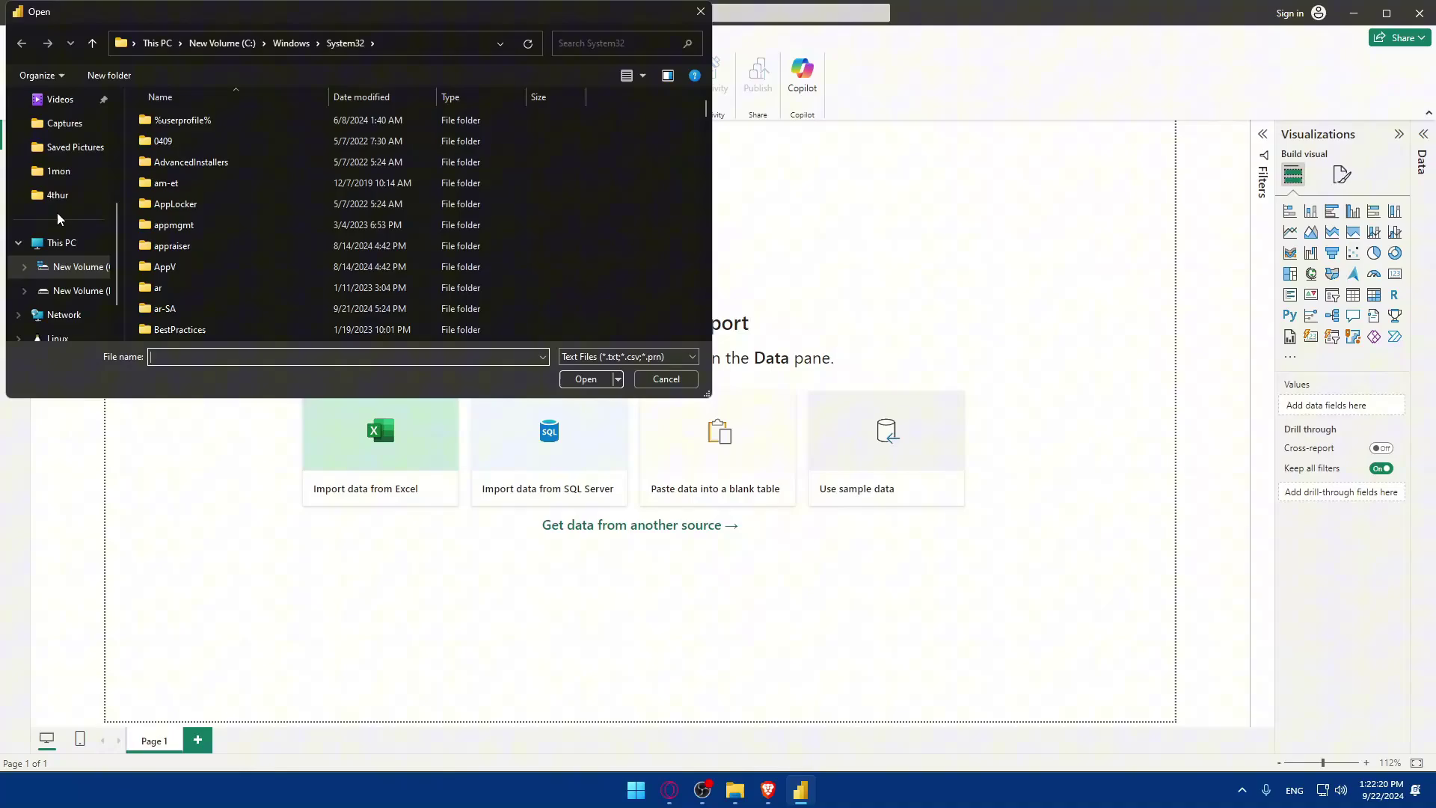
# Open Projects-Grid view.csv from Saved Pictures to show its import preview
pyautogui.scroll(3, 70, 238)
pyautogui.scroll(-2, 68, 210)
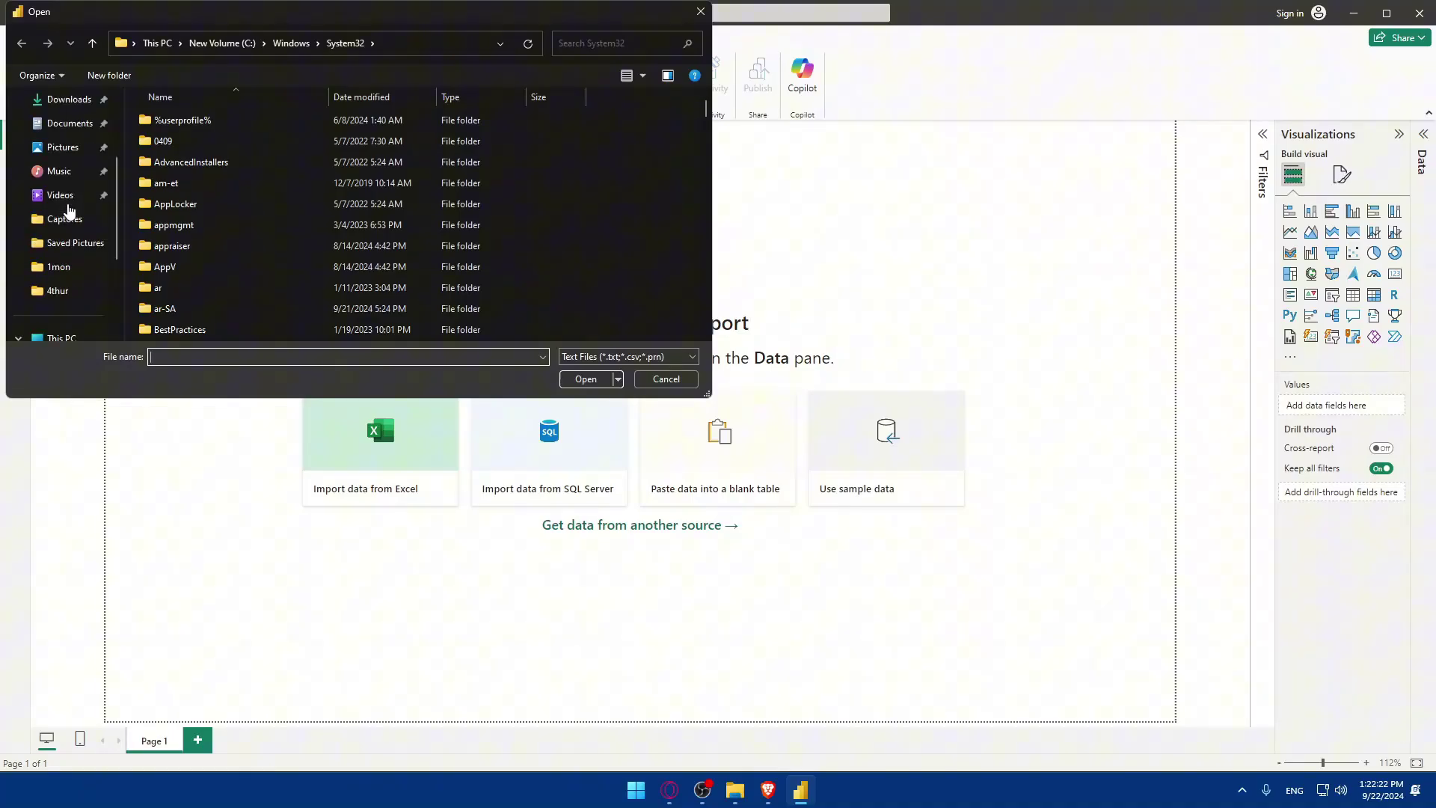
pyautogui.click(63, 148)
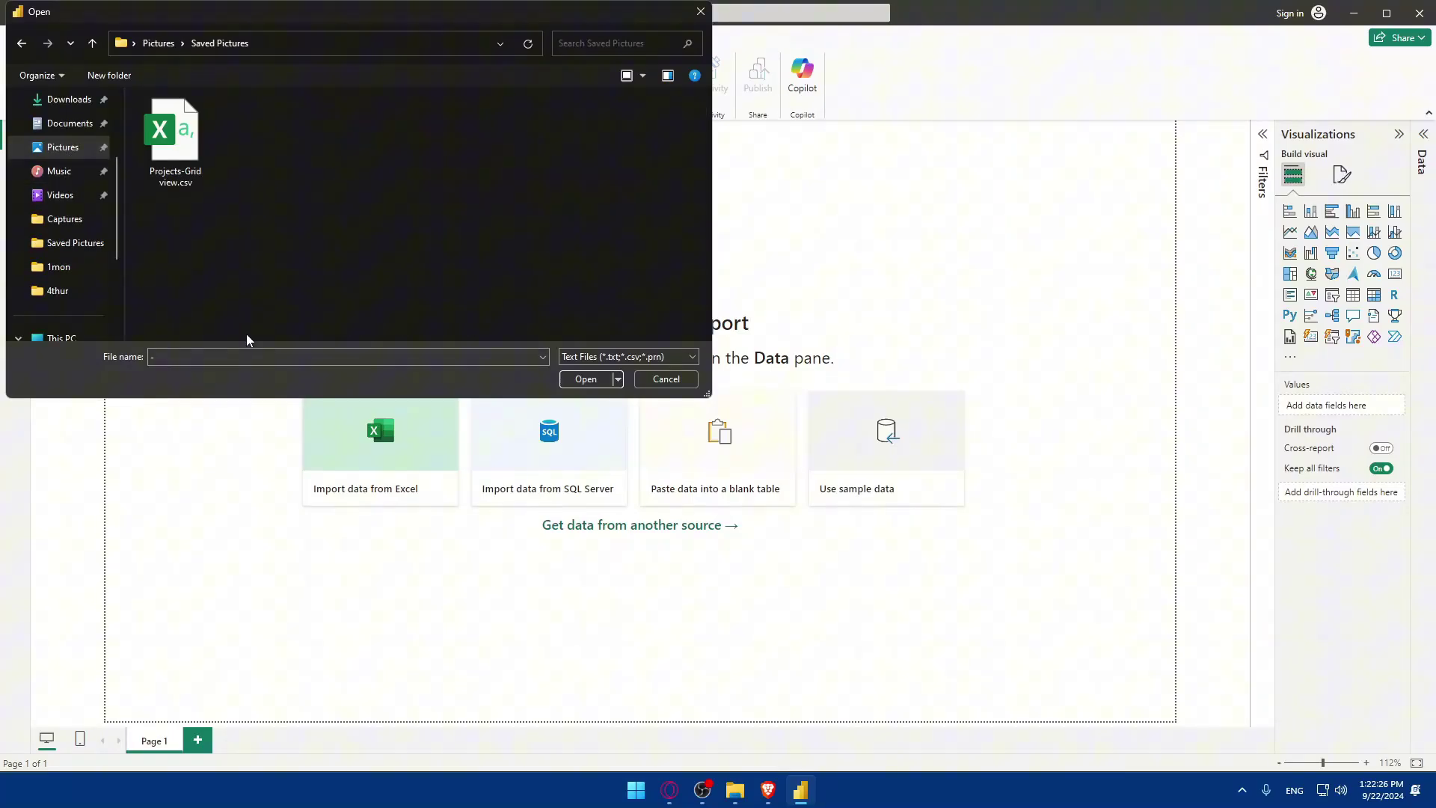
pyautogui.click(181, 146)
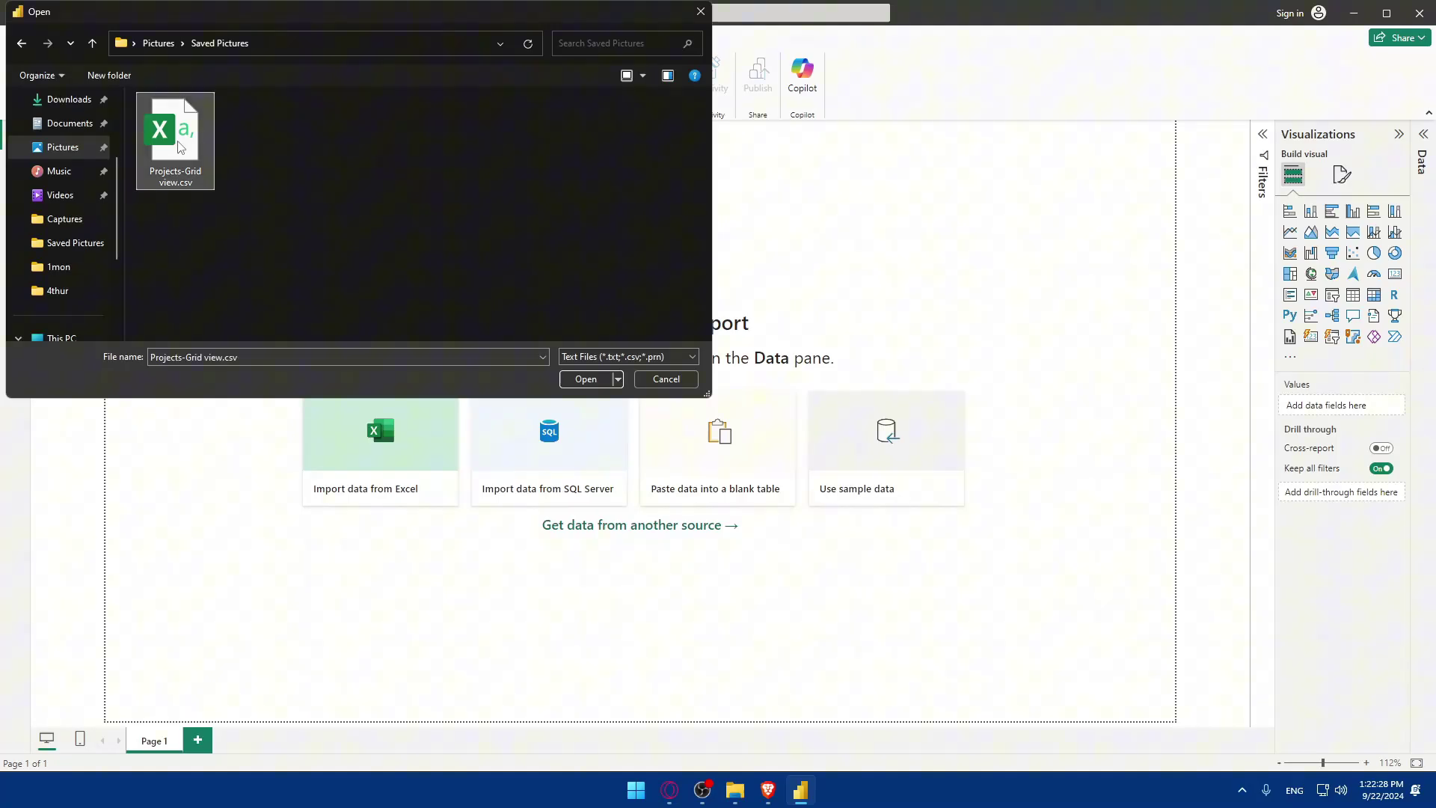
pyautogui.doubleClick(180, 147)
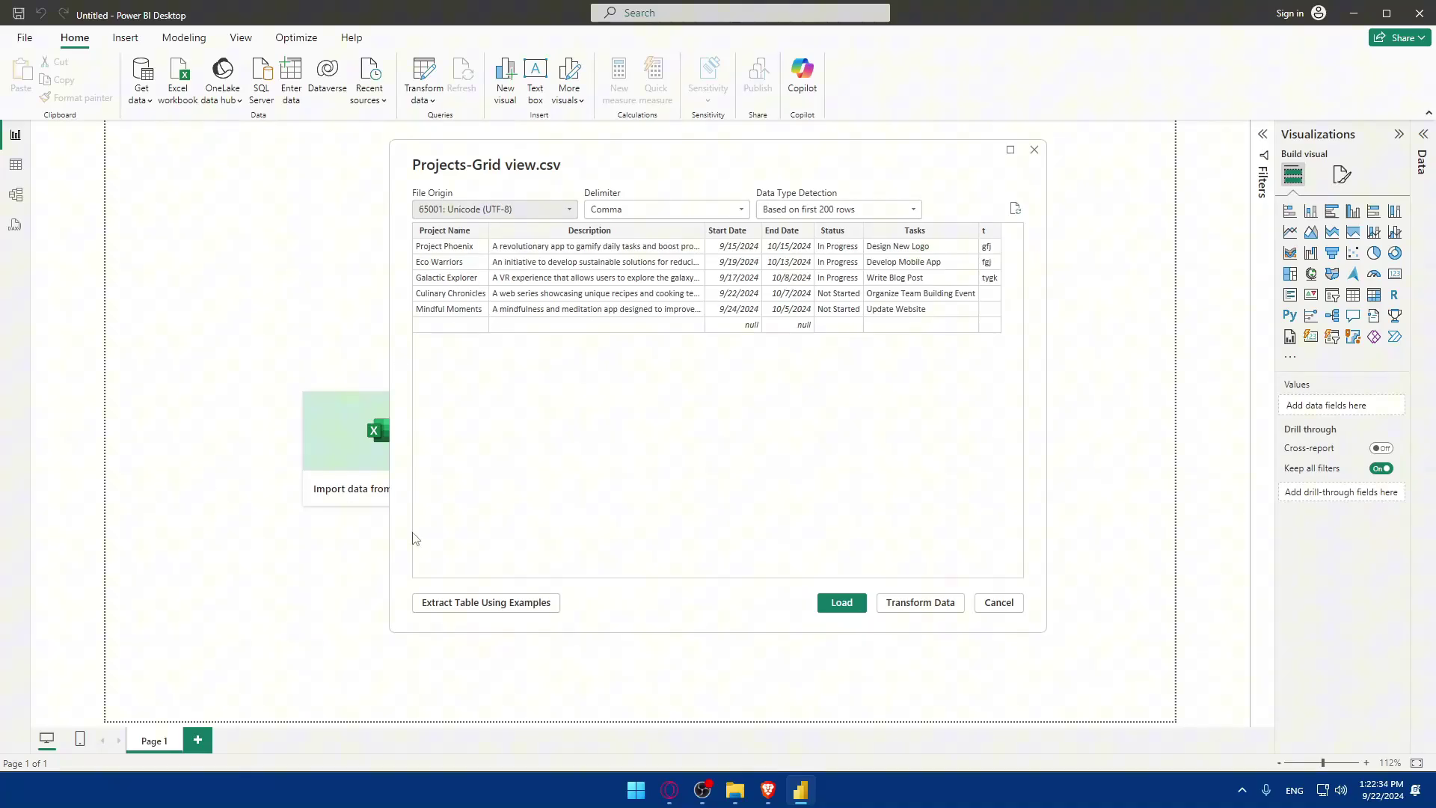
# Compare the preview with Airtable's Projects, Tasks, Assignments and Team Members tables, then load Projects-Grid view
pyautogui.click(768, 790)
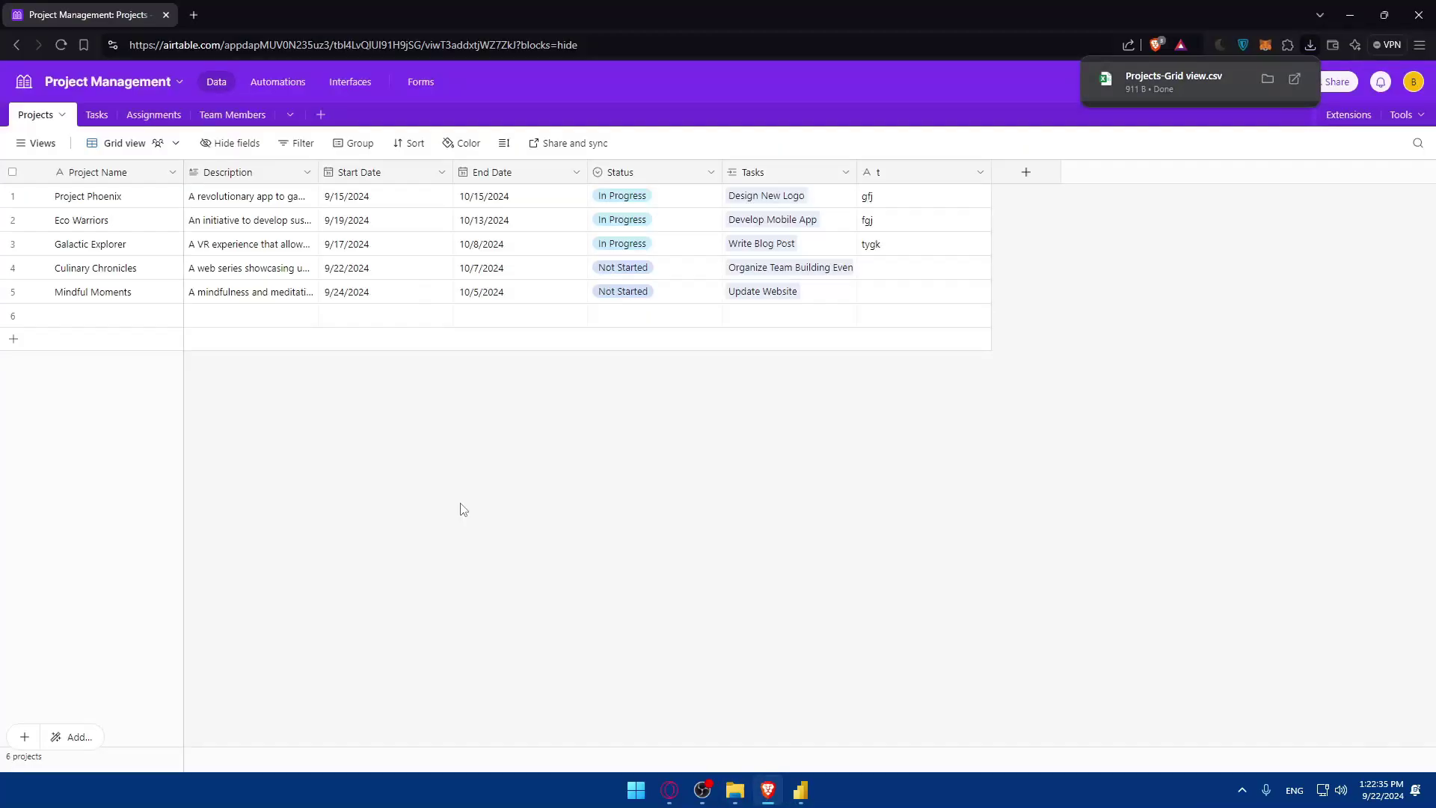
pyautogui.click(92, 117)
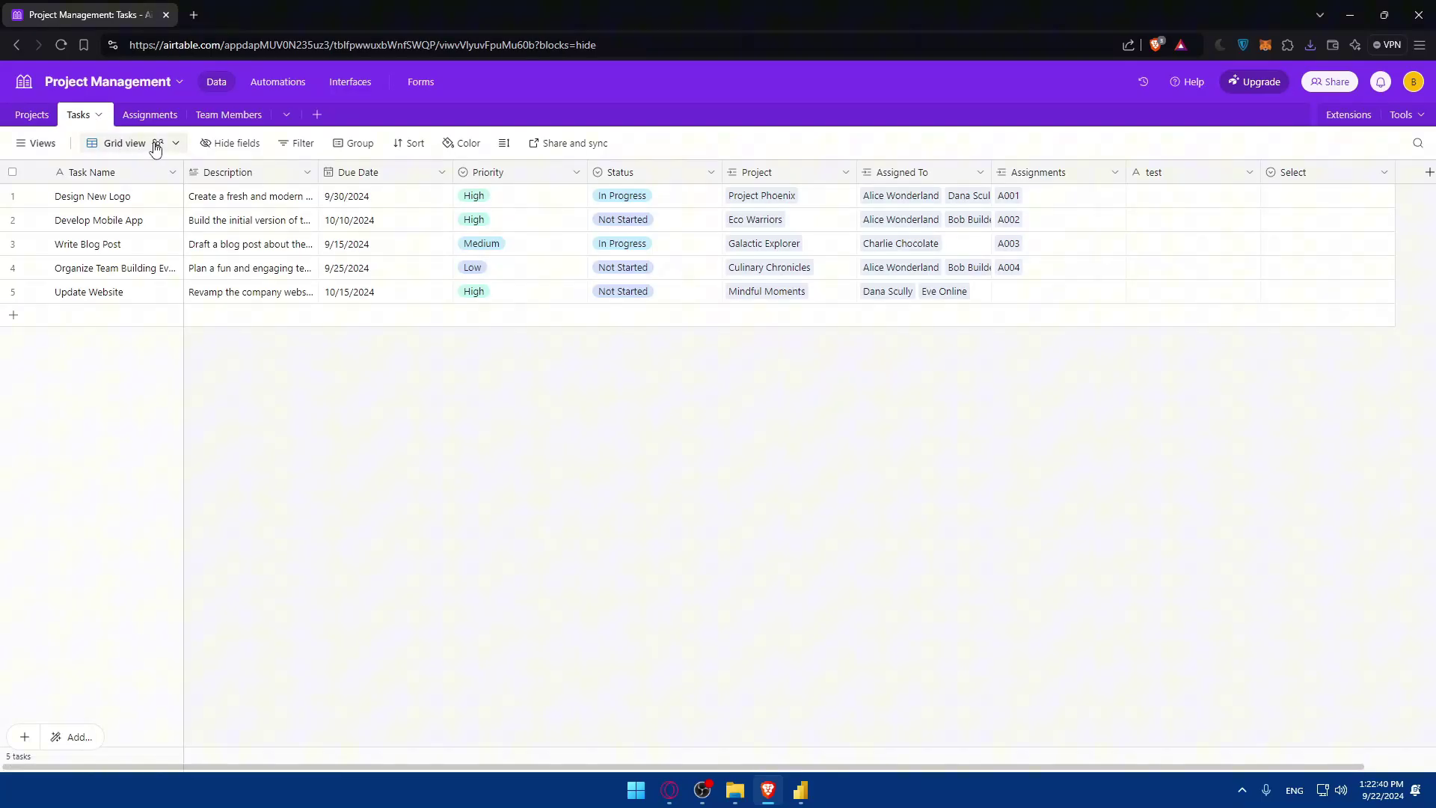
pyautogui.click(139, 114)
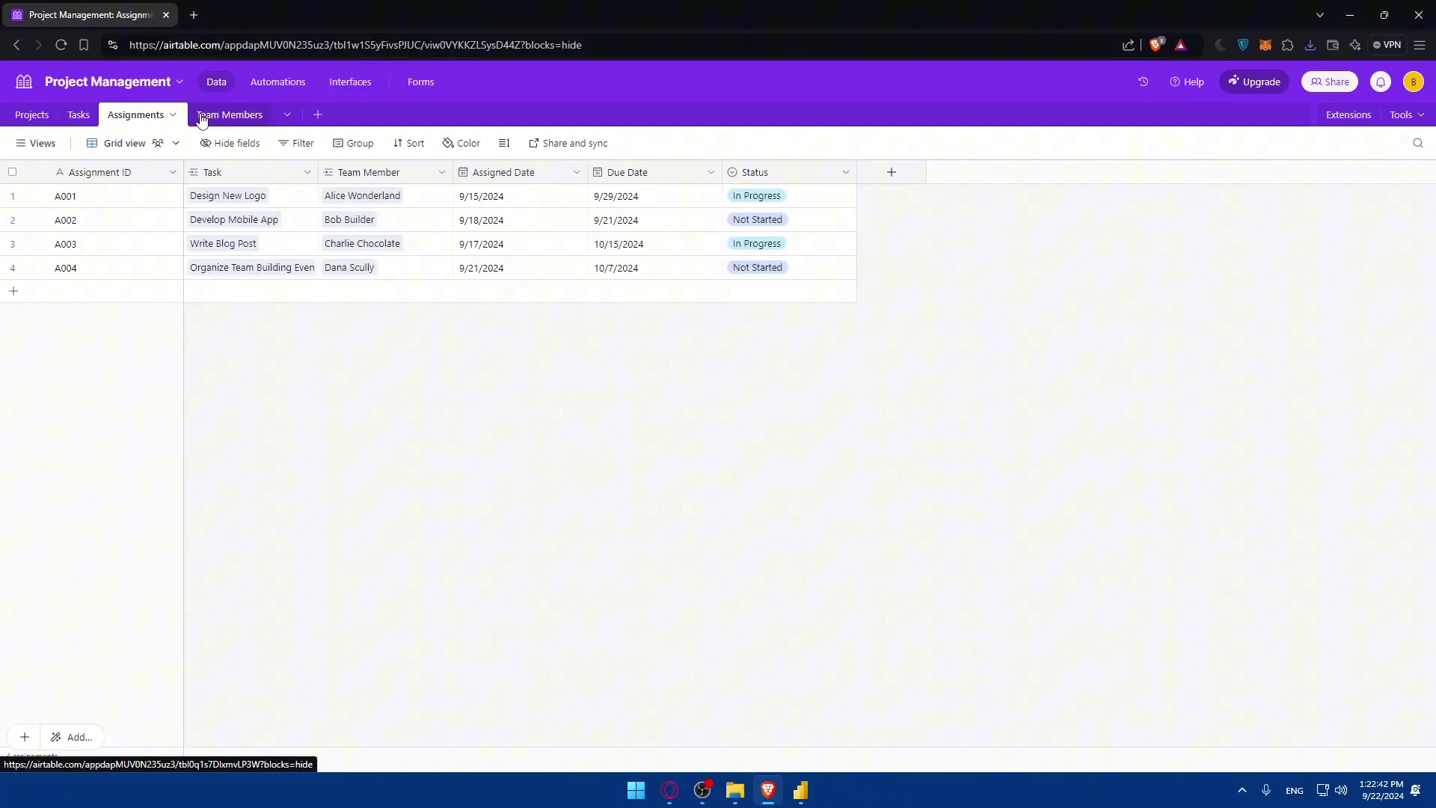
pyautogui.click(201, 118)
pyautogui.click(78, 114)
pyautogui.click(34, 115)
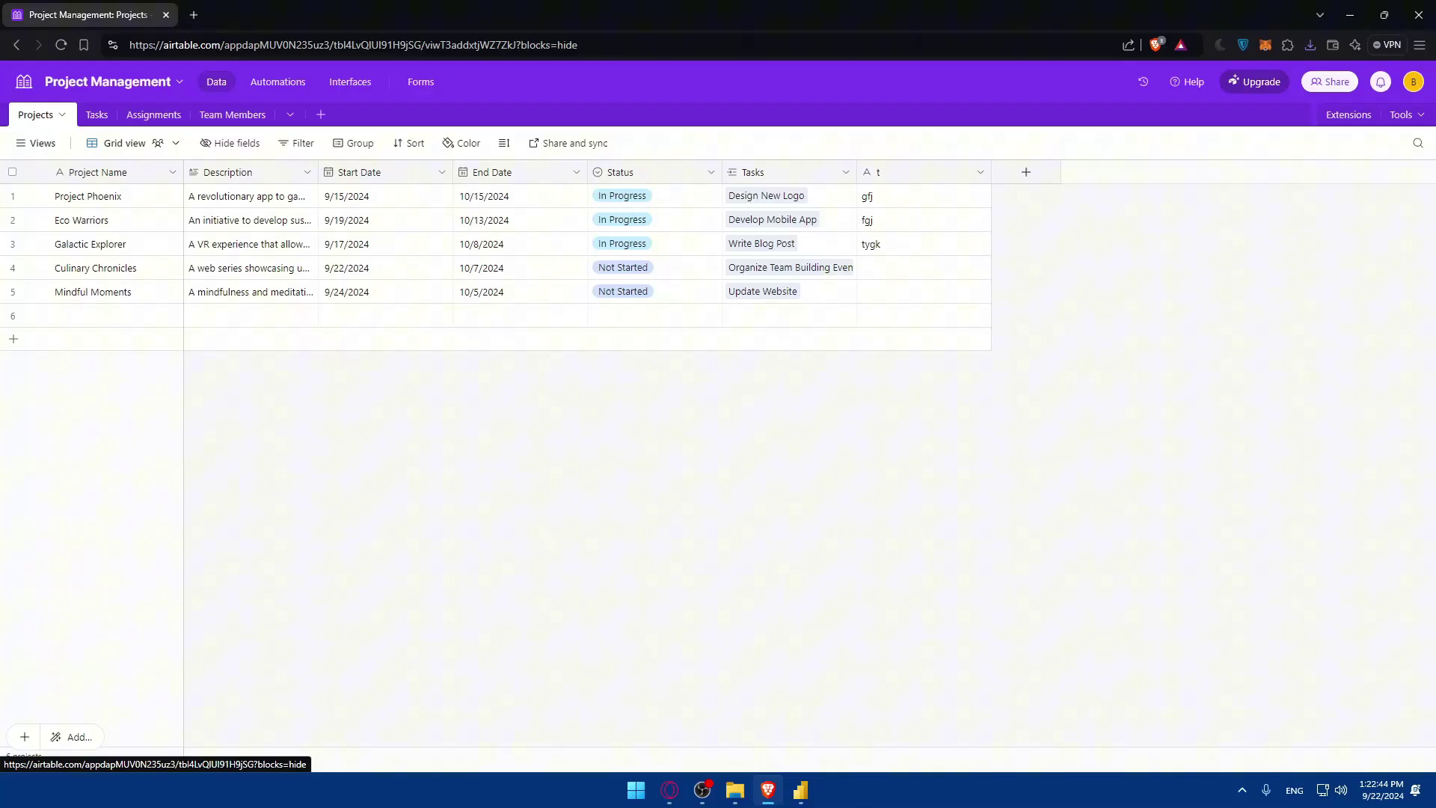
pyautogui.click(800, 789)
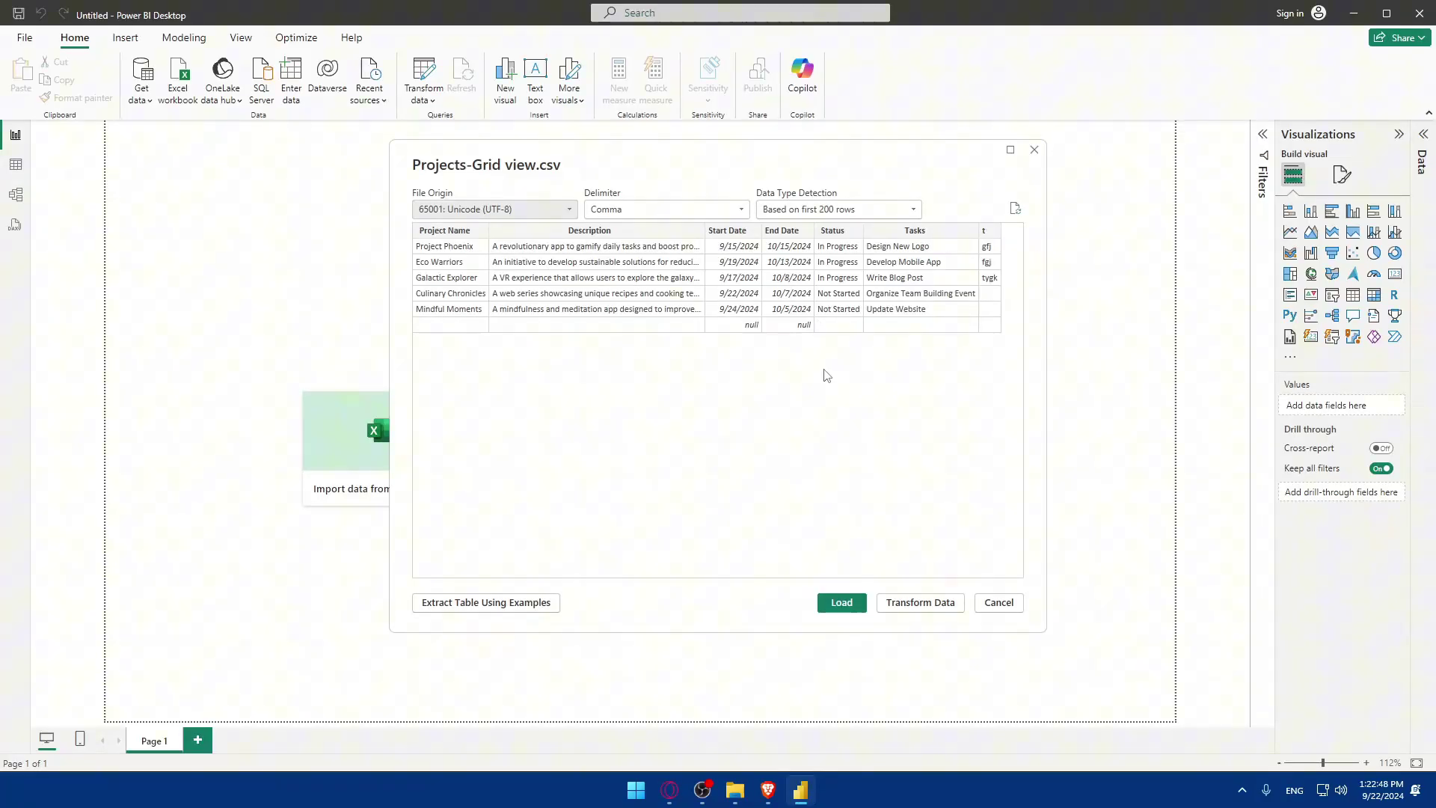
pyautogui.click(849, 607)
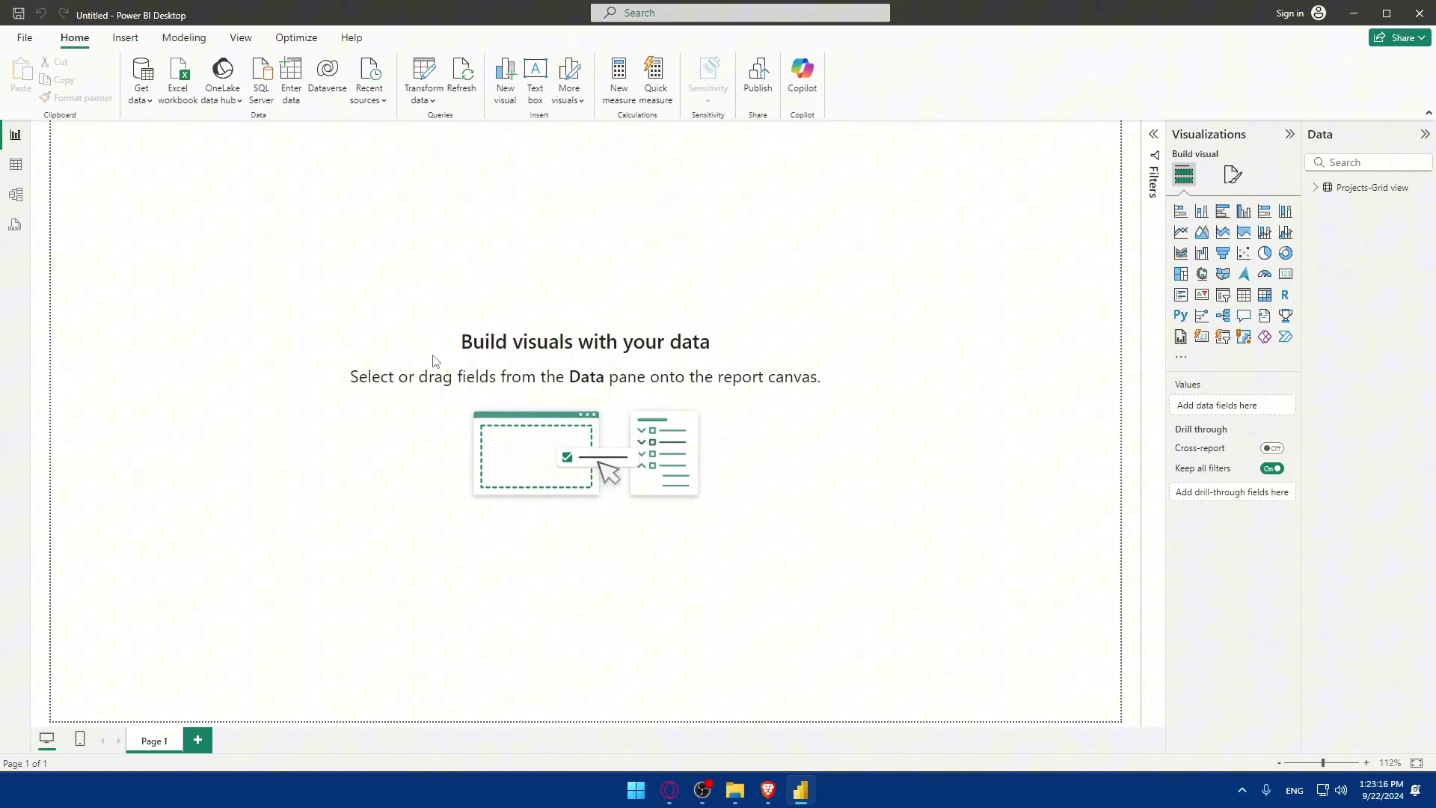
# Export Airtable's Tasks grid view via Download CSV, saving it as Tasks-Grid view.csv, then return to Power BI
pyautogui.click(768, 790)
pyautogui.click(96, 114)
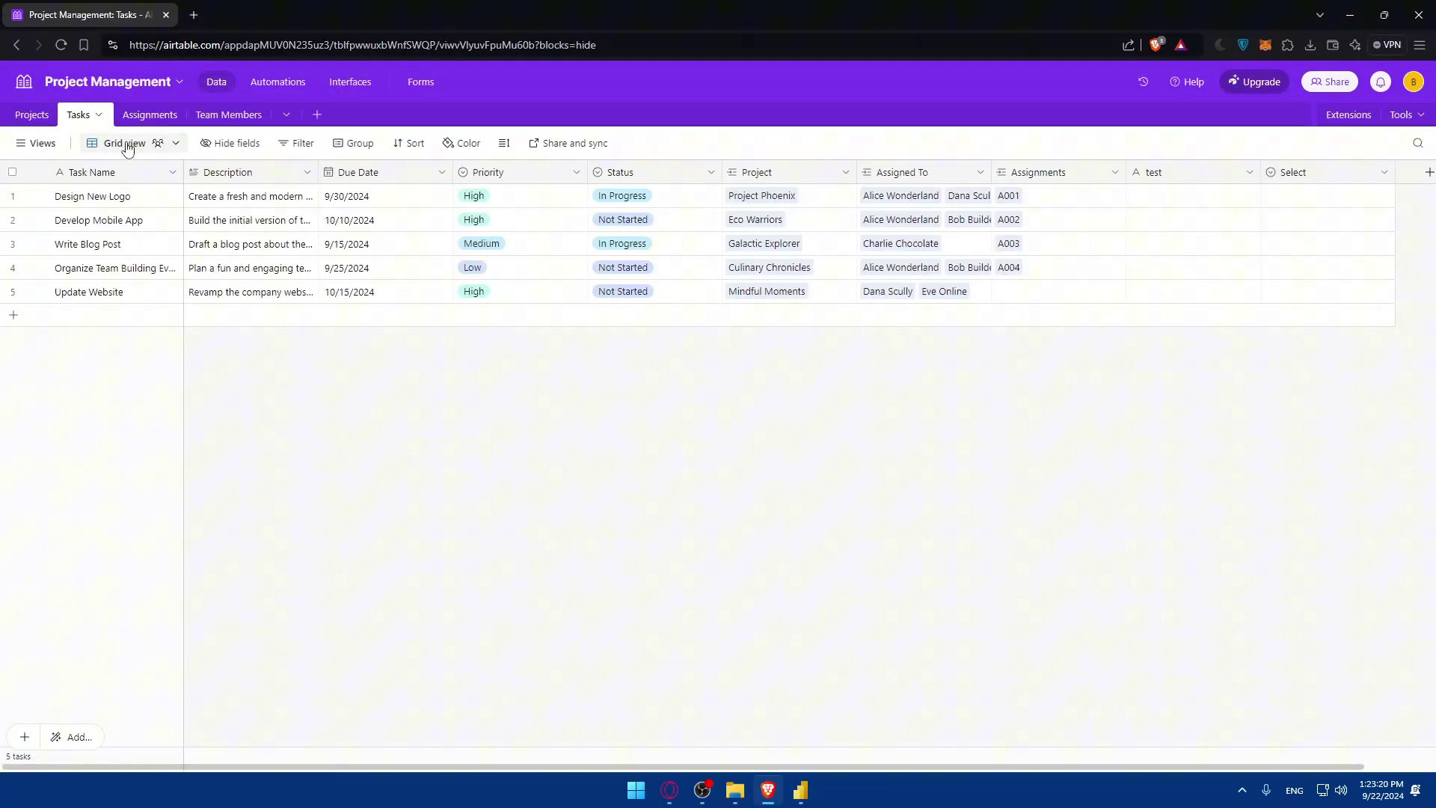
pyautogui.click(131, 144)
pyautogui.click(160, 336)
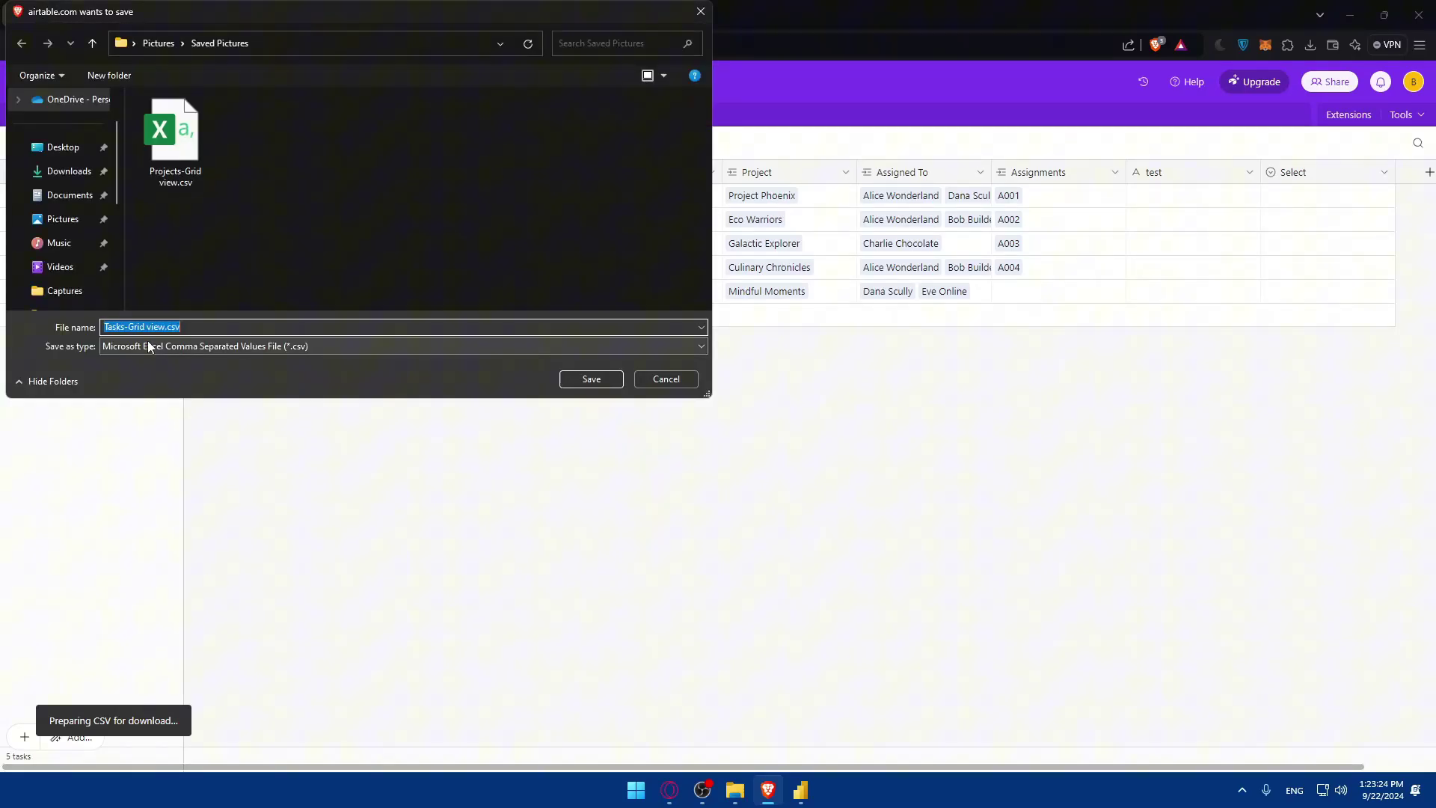
pyautogui.click(162, 326)
pyautogui.moveTo(146, 327); pyautogui.dragTo(64, 330)
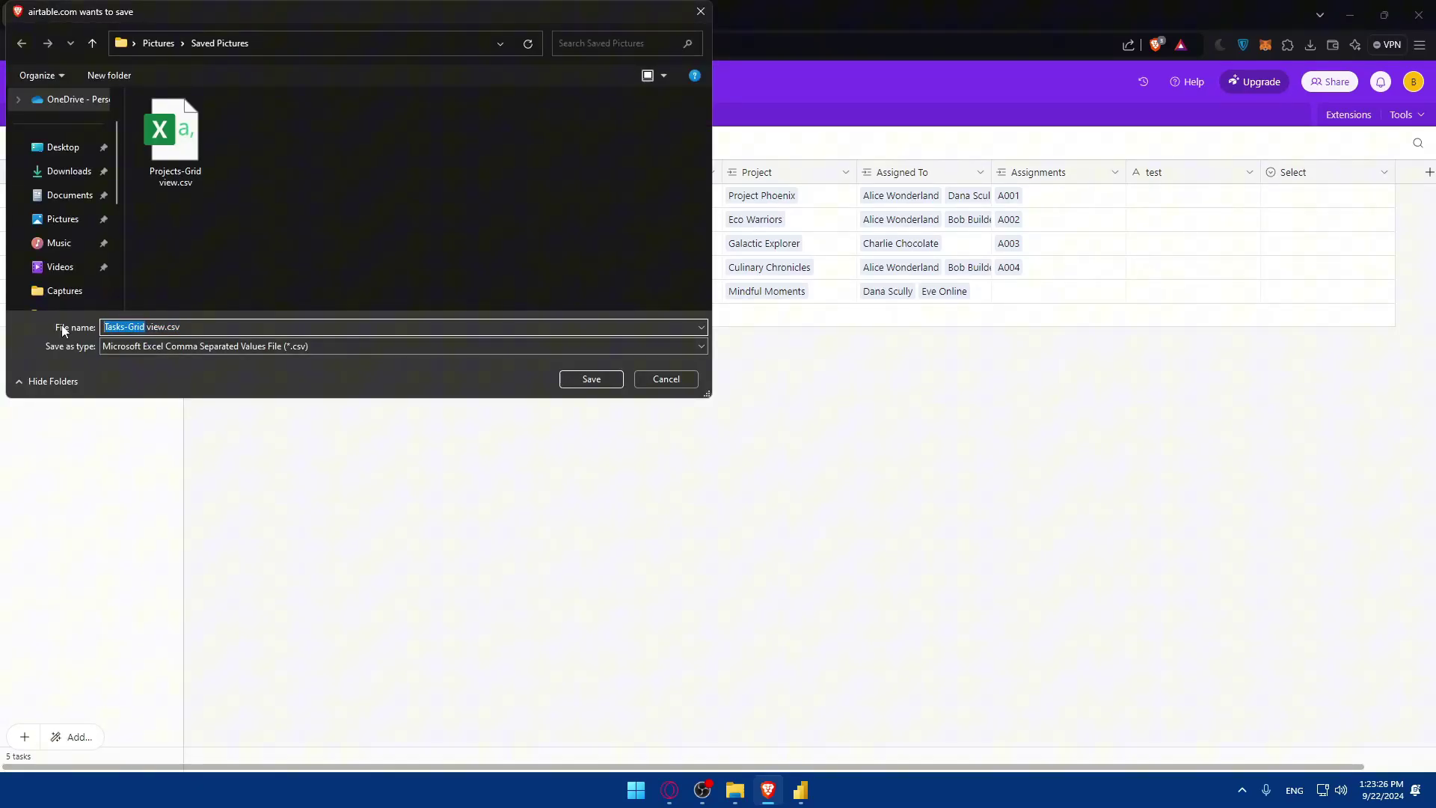
pyautogui.click(576, 379)
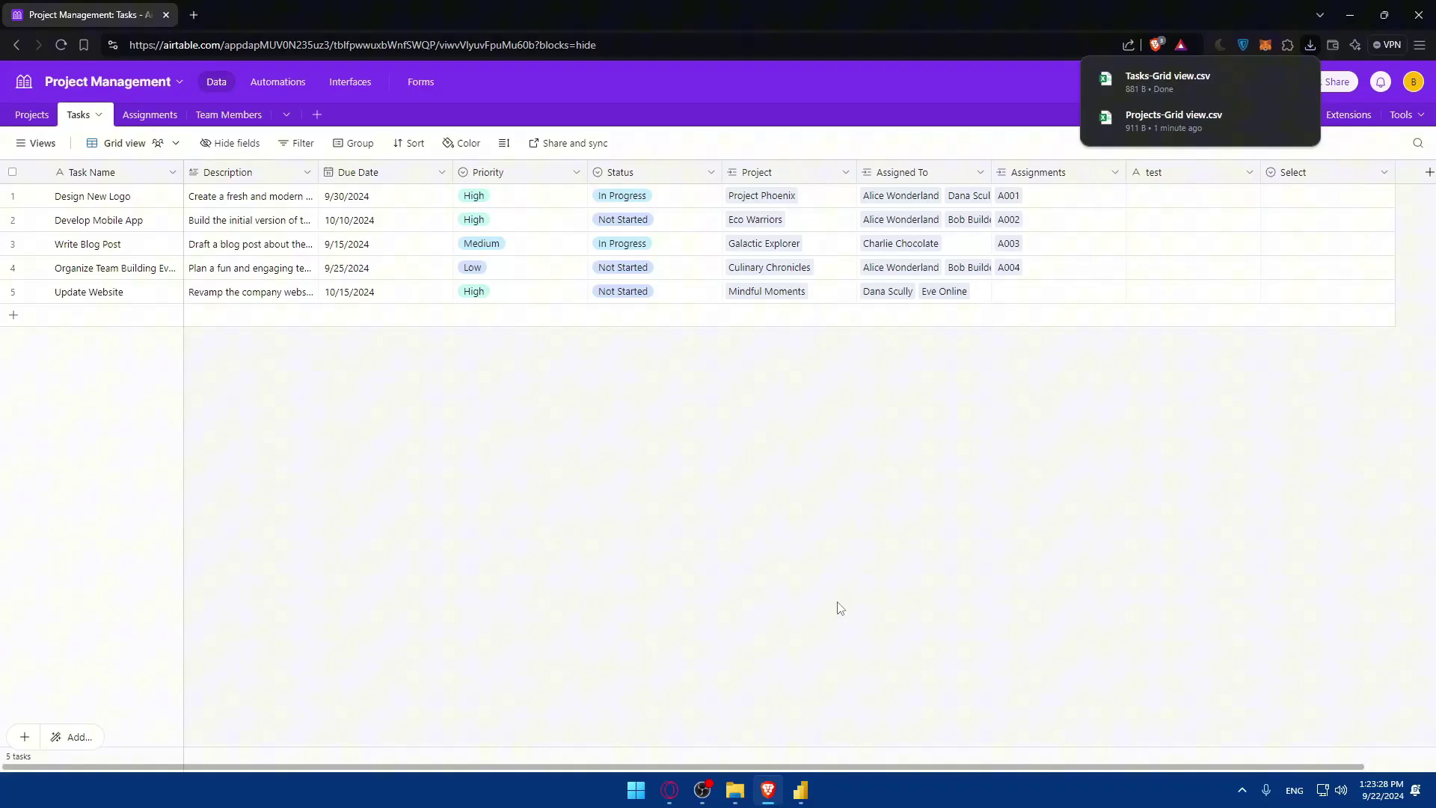
pyautogui.click(799, 787)
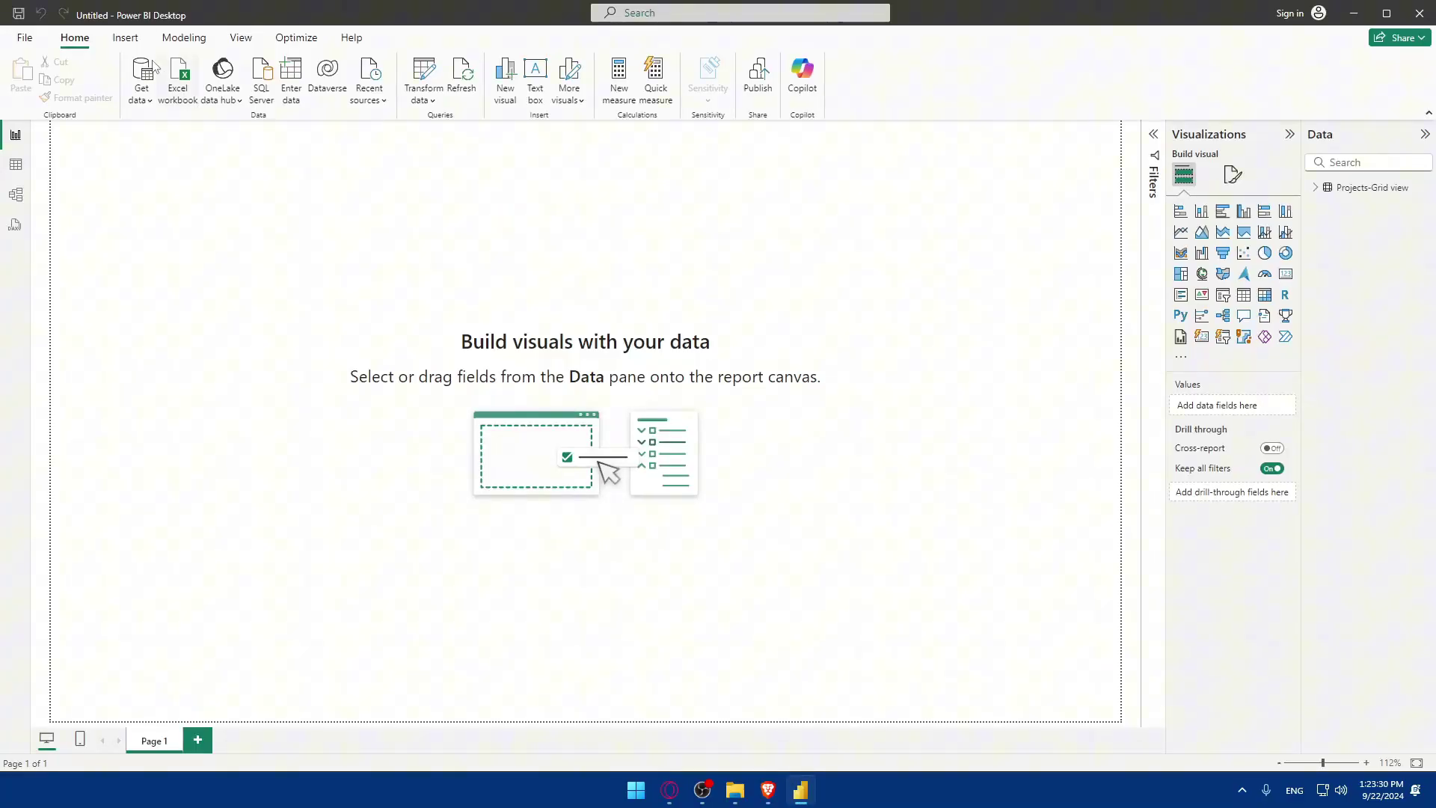
# Open Tasks-Grid view.csv through the Text/CSV source and scan its preview
pyautogui.click(140, 80)
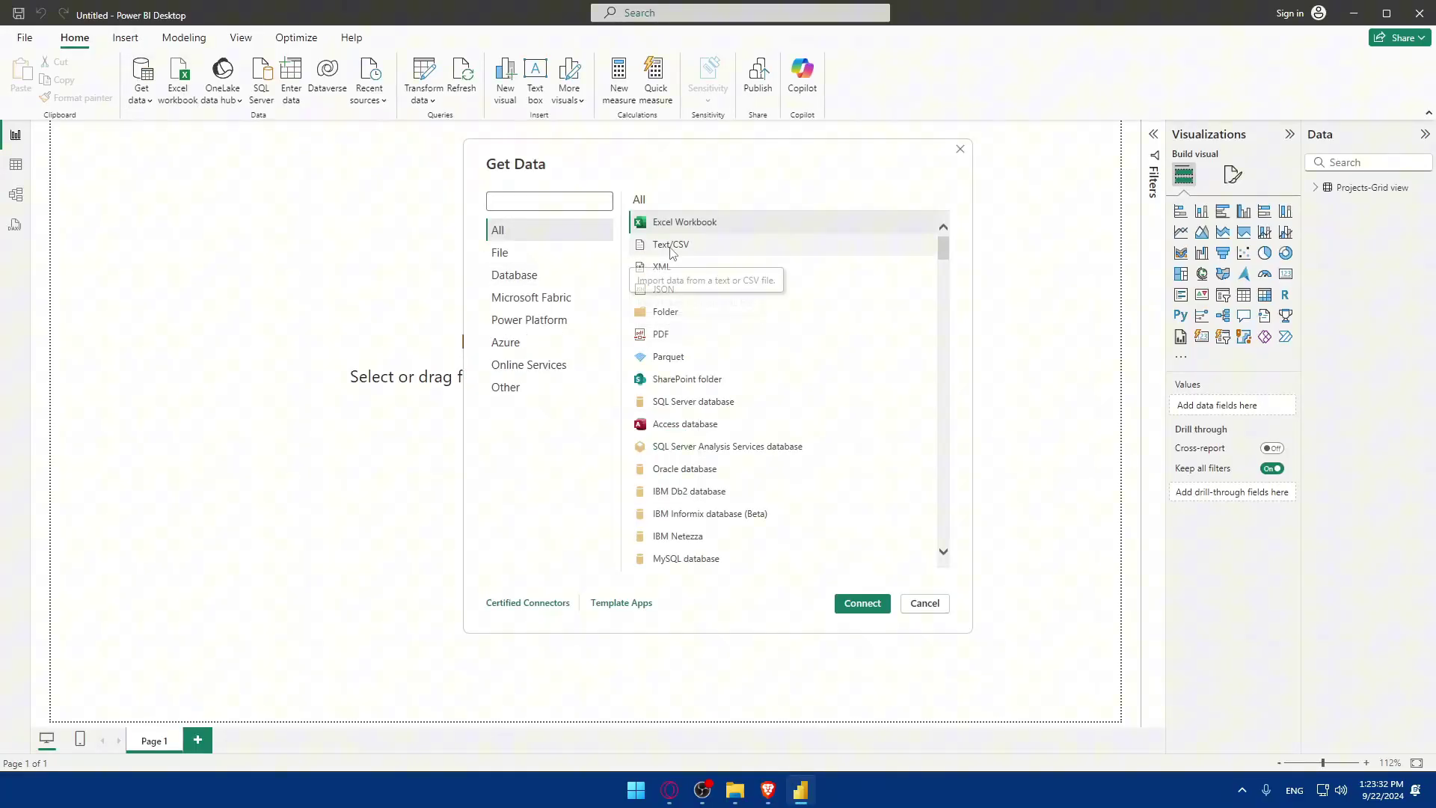
pyautogui.click(671, 244)
pyautogui.click(846, 603)
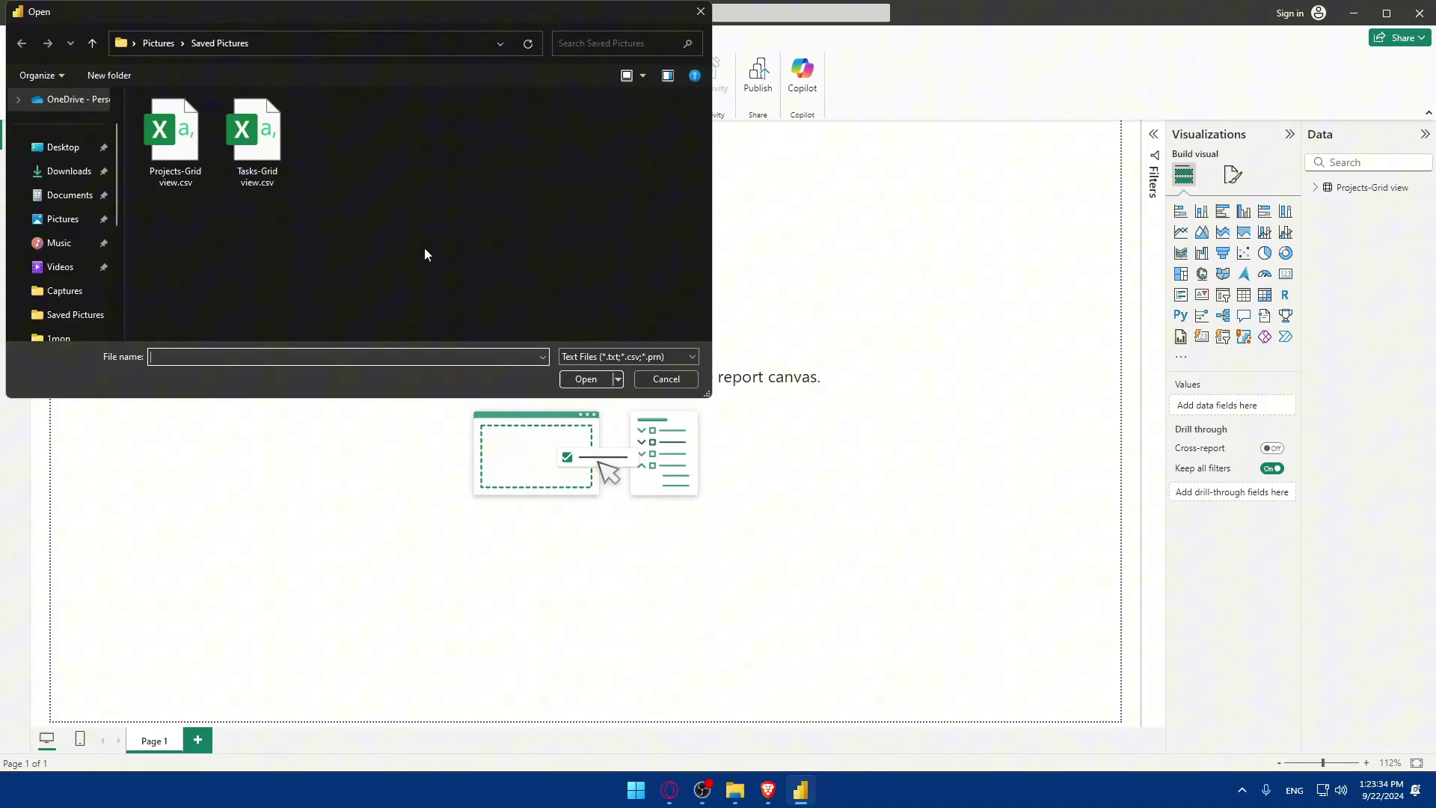
pyautogui.doubleClick(279, 149)
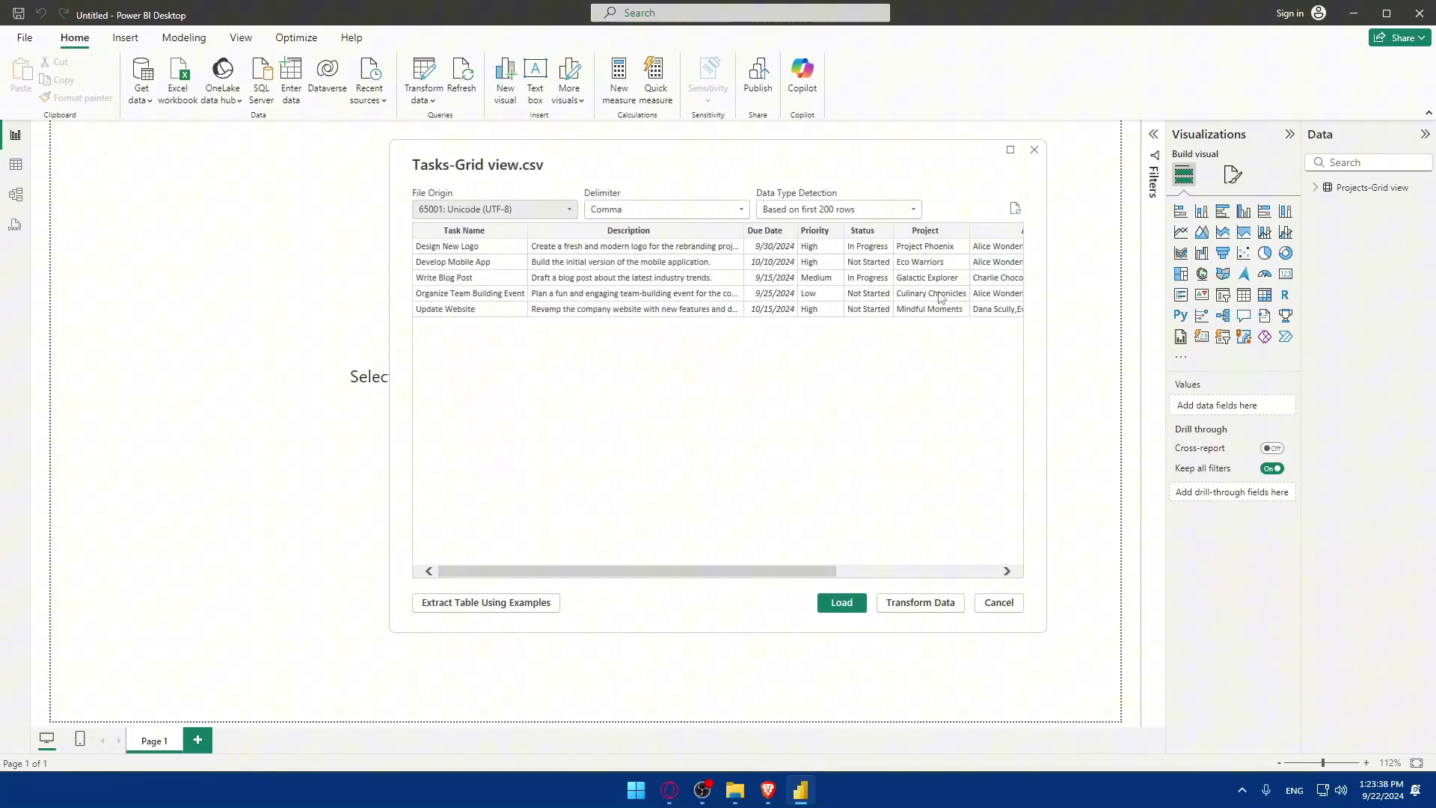
pyautogui.hscroll(5, 901, 546)
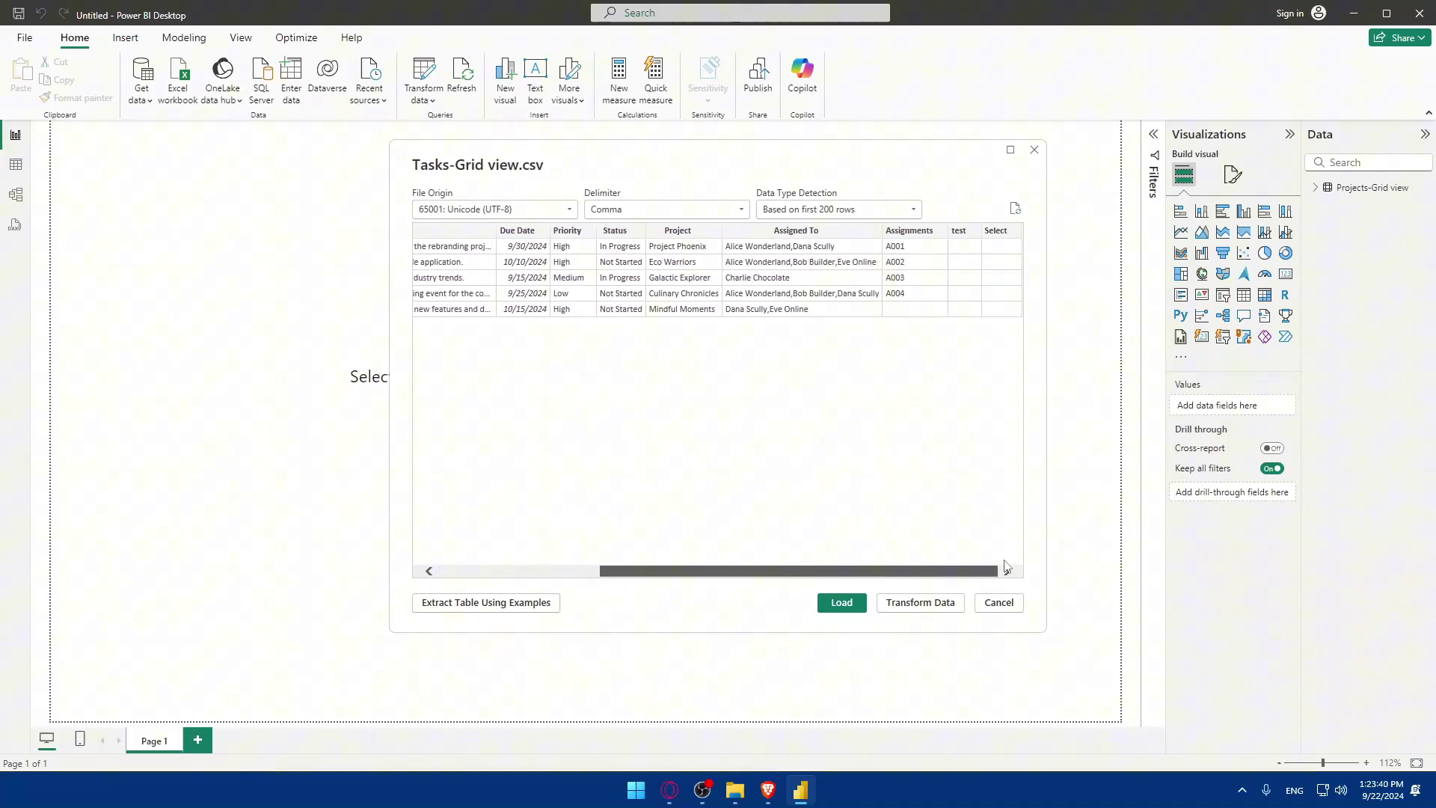
pyautogui.hscroll(-5, 561, 446)
# Keep Comma delimiter, UTF-8 origin and first-200-rows type detection, then open the data in Power Query Editor
pyautogui.click(670, 208)
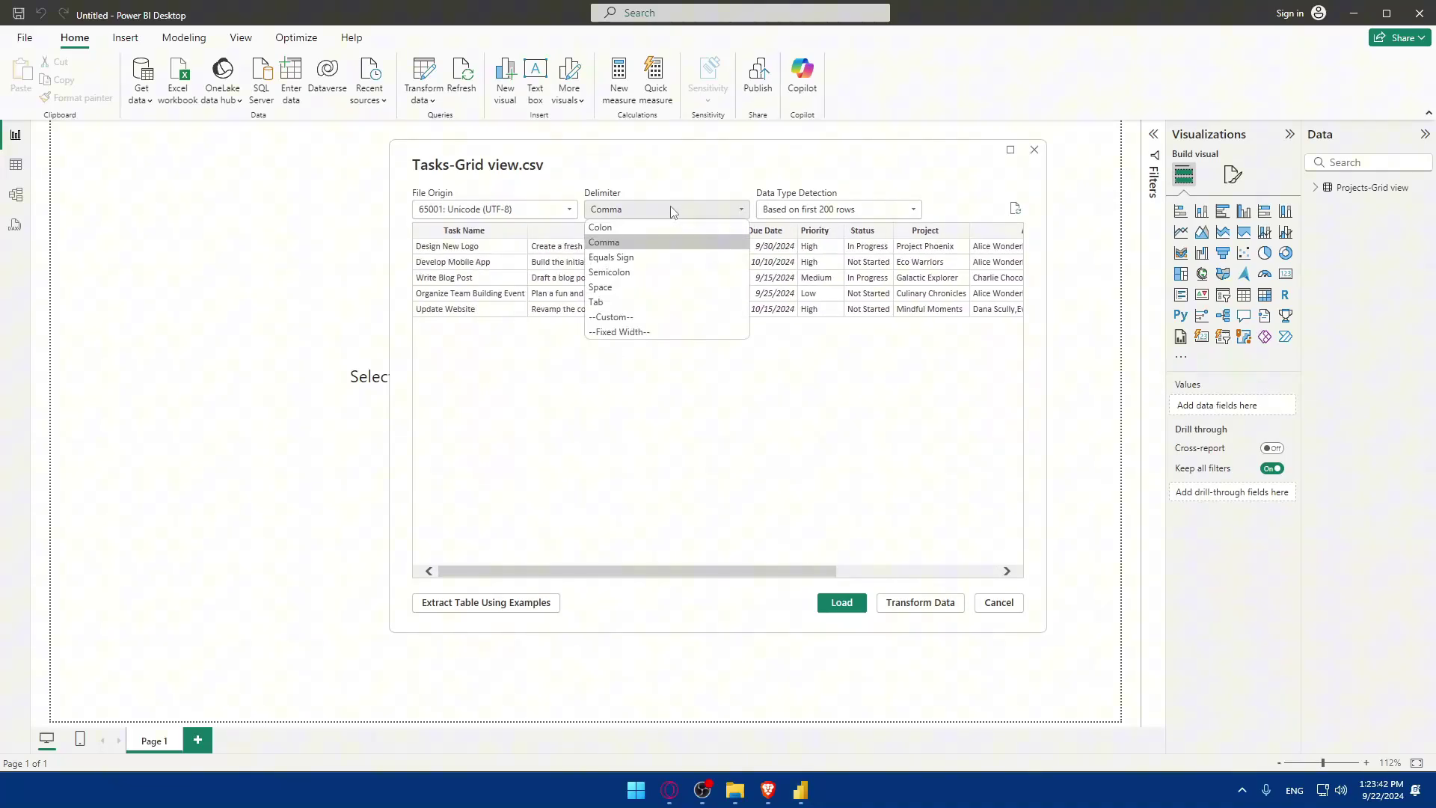
pyautogui.click(670, 209)
pyautogui.click(514, 211)
pyautogui.click(514, 210)
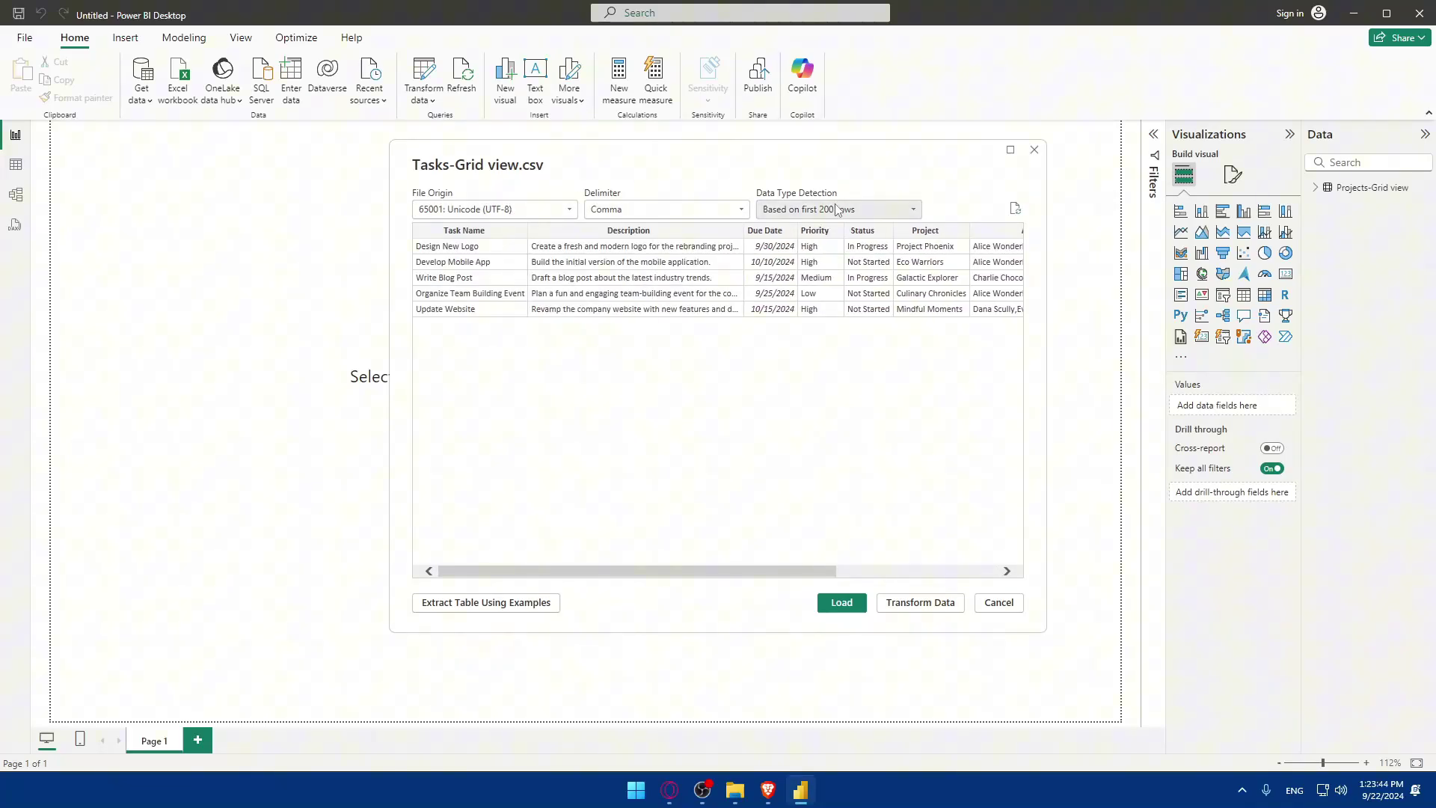
pyautogui.click(836, 209)
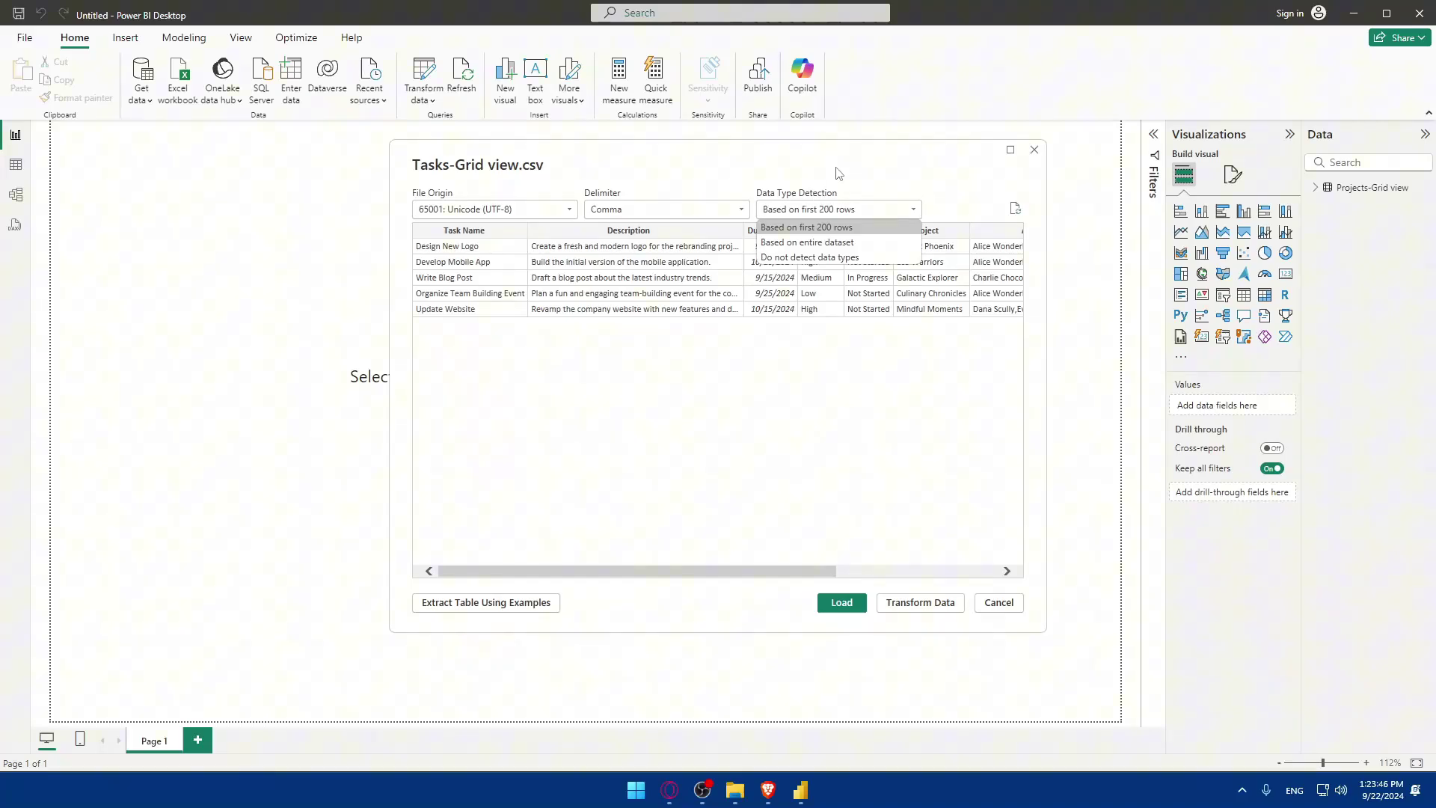
pyautogui.click(836, 172)
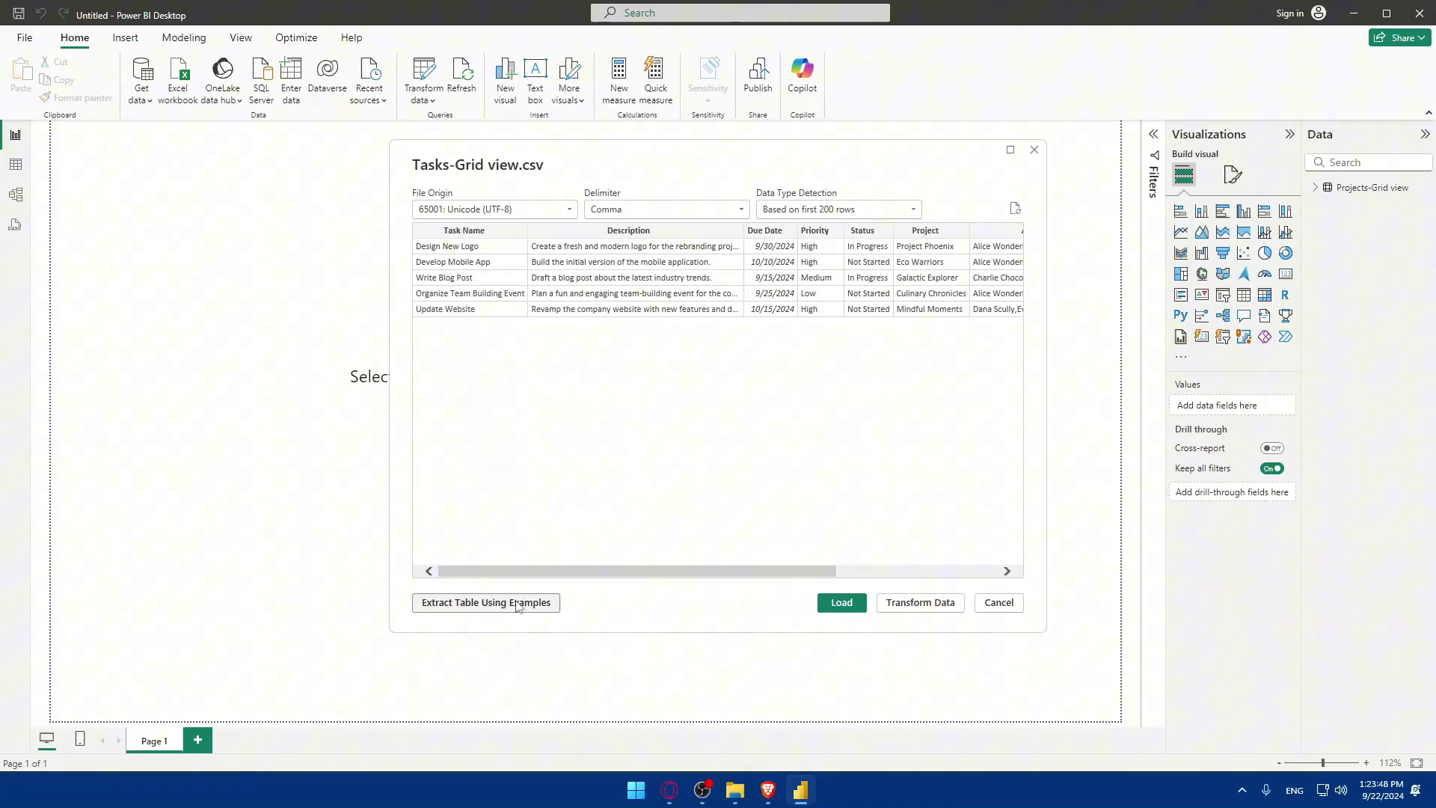
pyautogui.click(920, 603)
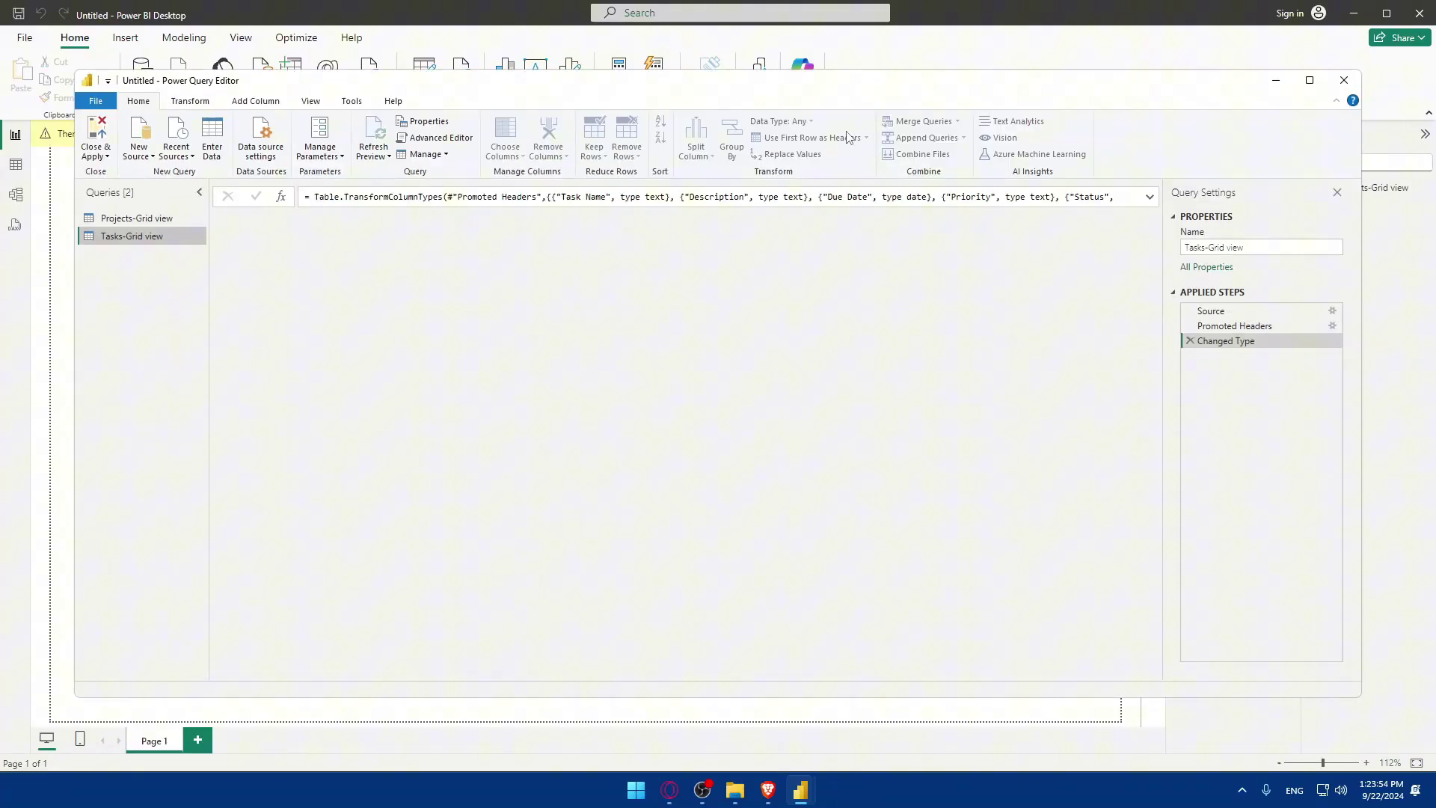
# Close Power Query Editor choosing Not now, then apply the pending changes from the banner
pyautogui.click(1344, 80)
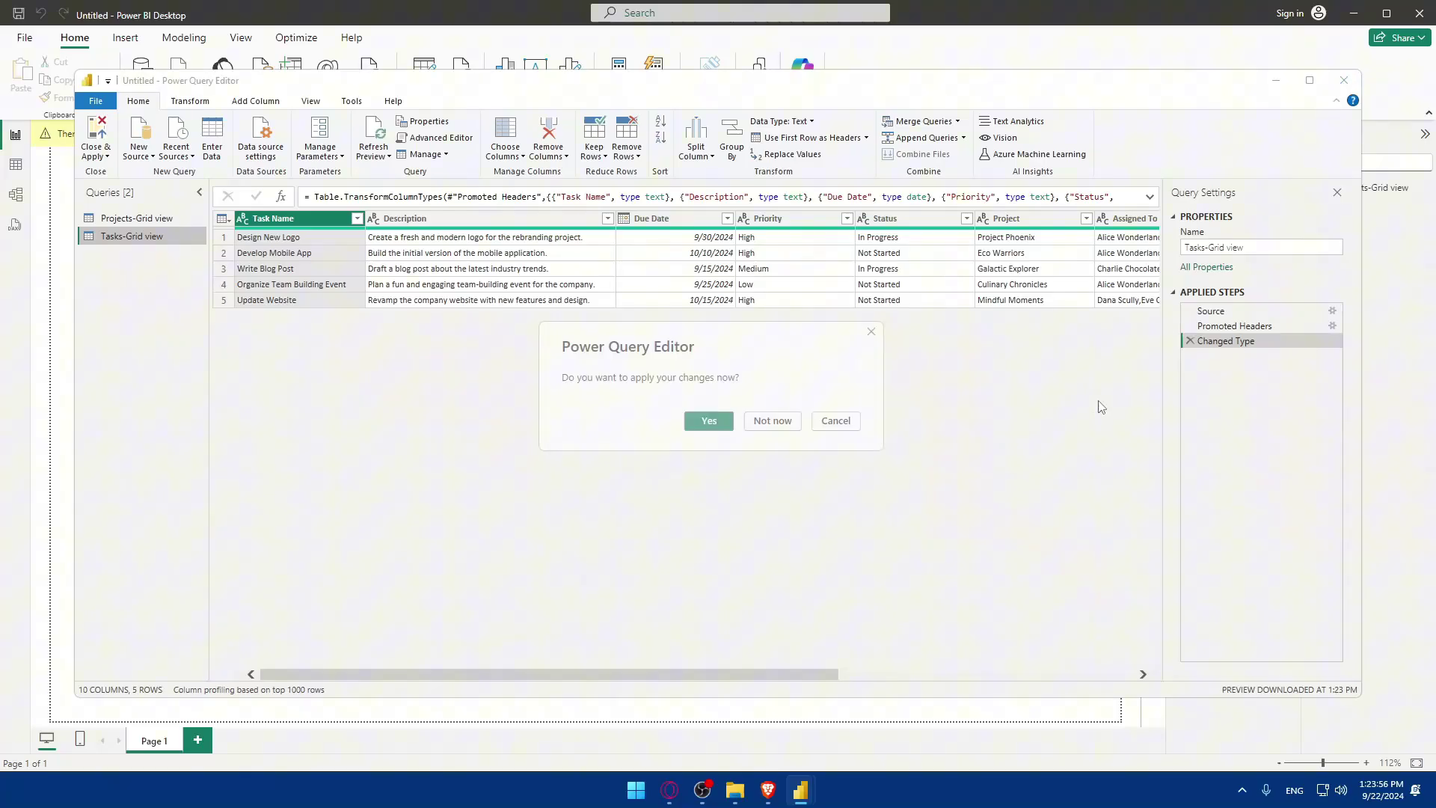
pyautogui.click(771, 421)
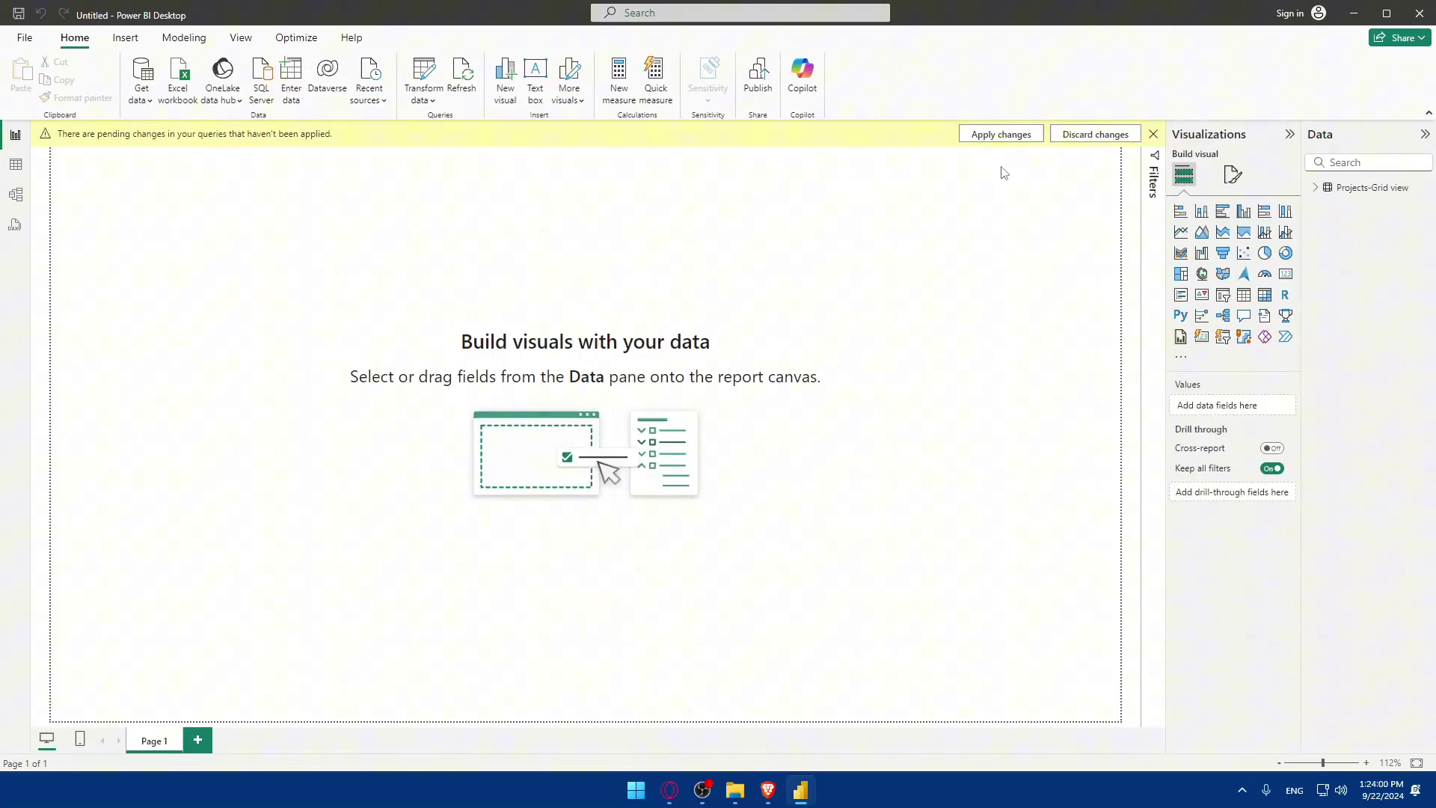
pyautogui.click(998, 136)
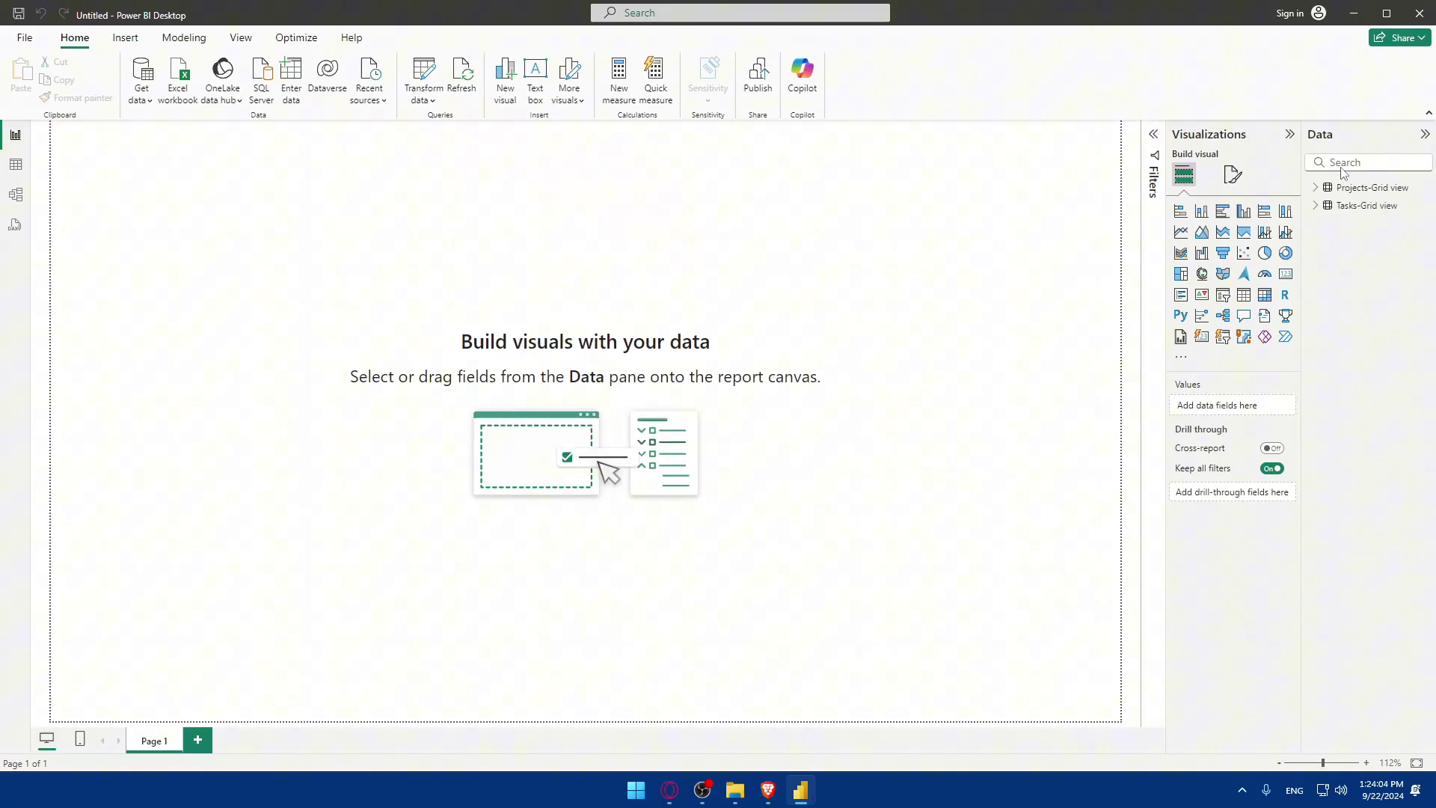
# Inspect the Projects-Grid view and Tasks-Grid view tables in the Data pane, then clear the selection
pyautogui.click(1350, 188)
pyautogui.click(1352, 207)
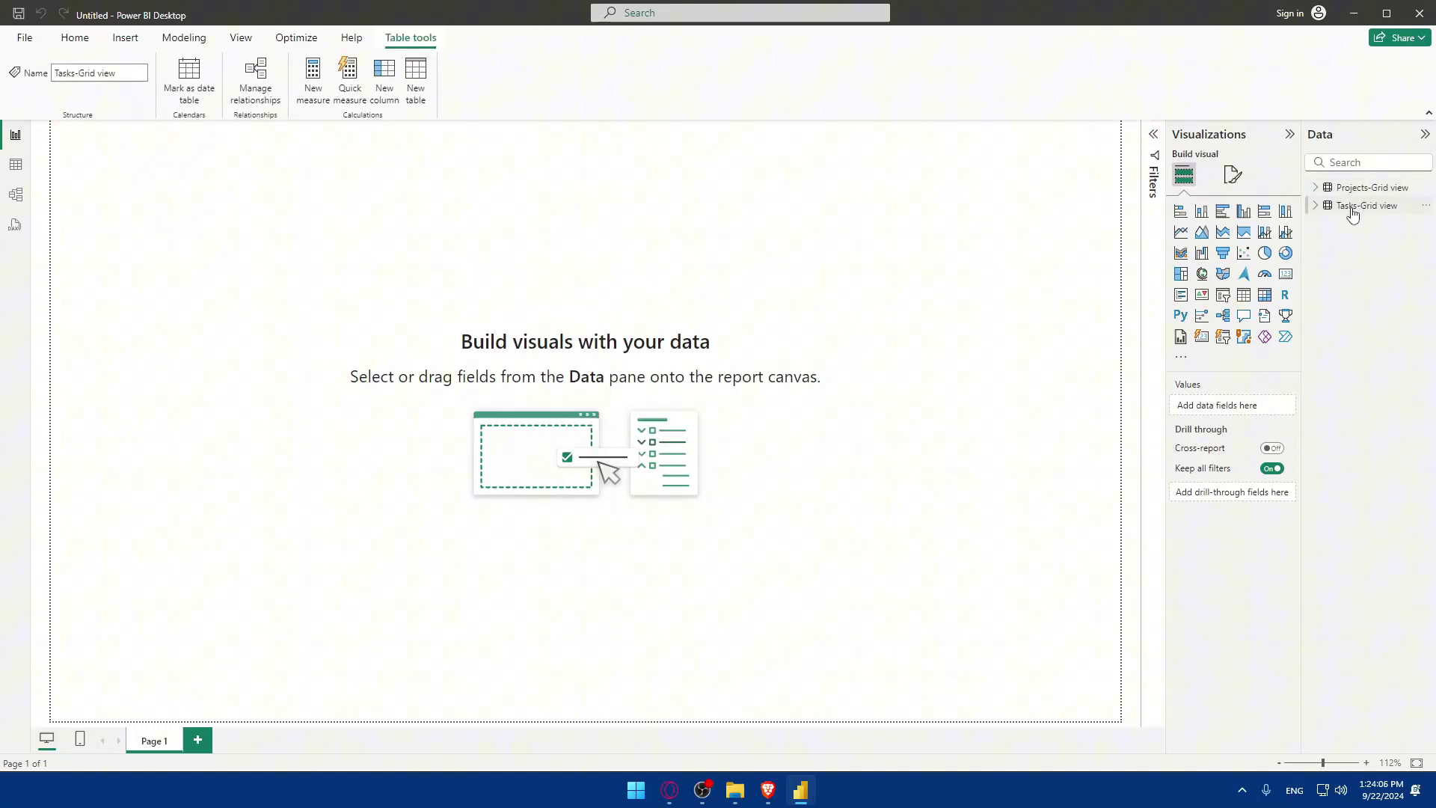
pyautogui.click(1354, 189)
pyautogui.click(1351, 205)
pyautogui.click(1354, 192)
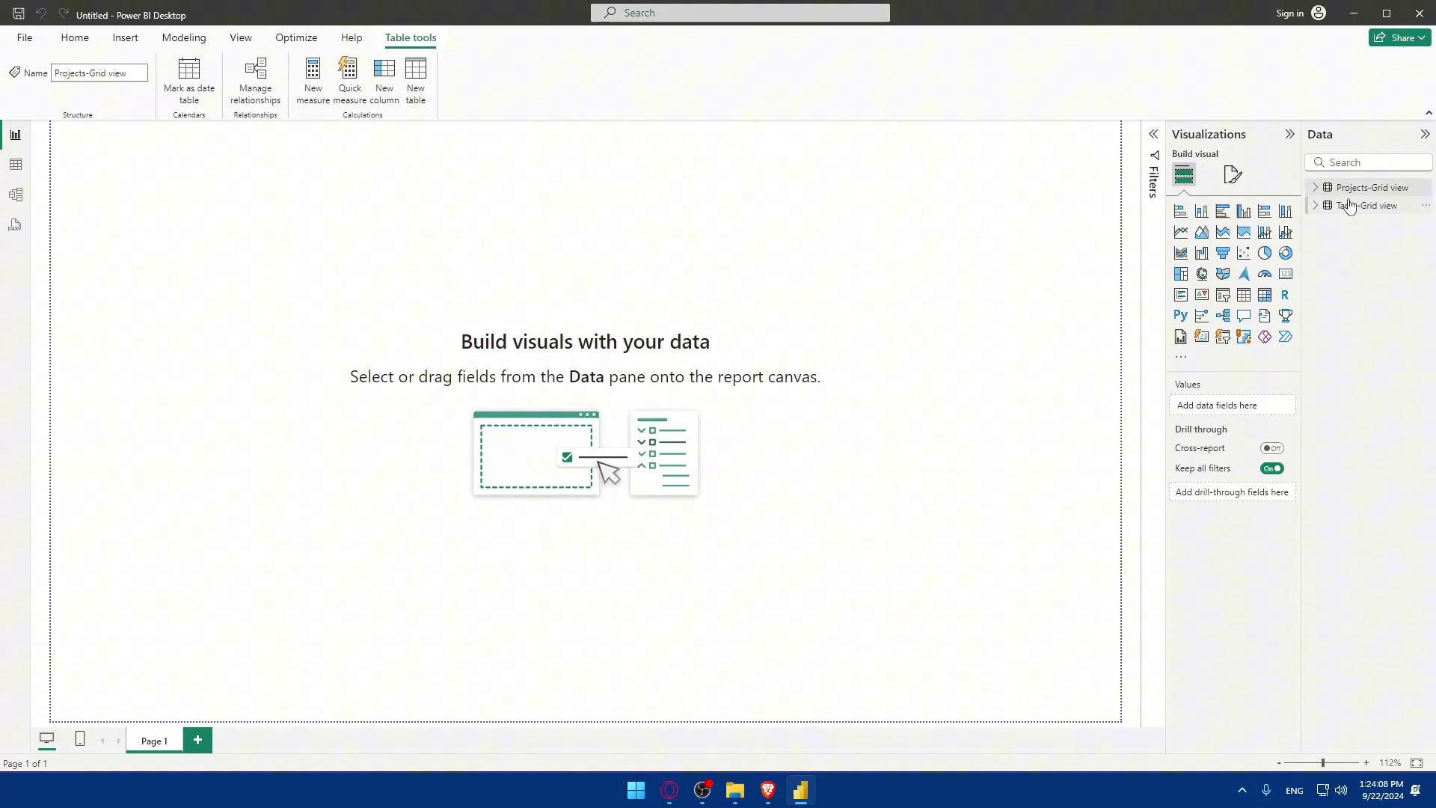
pyautogui.click(1344, 205)
pyautogui.click(1346, 193)
pyautogui.click(1357, 202)
pyautogui.click(1357, 191)
pyautogui.click(1357, 204)
pyautogui.click(899, 330)
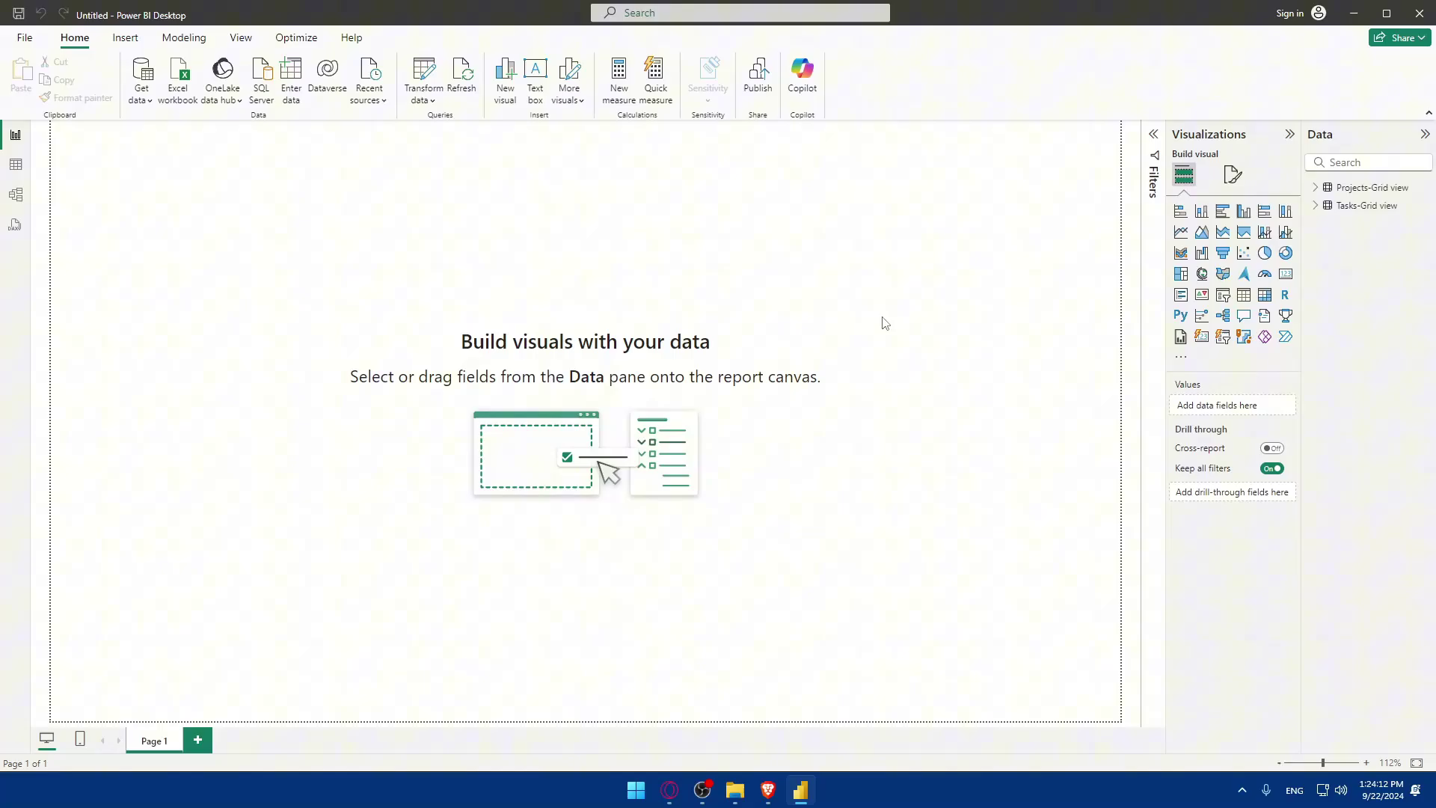
# Close Power BI without saving, close the Airtable tab and minimize the browser
pyautogui.click(1418, 13)
pyautogui.click(765, 423)
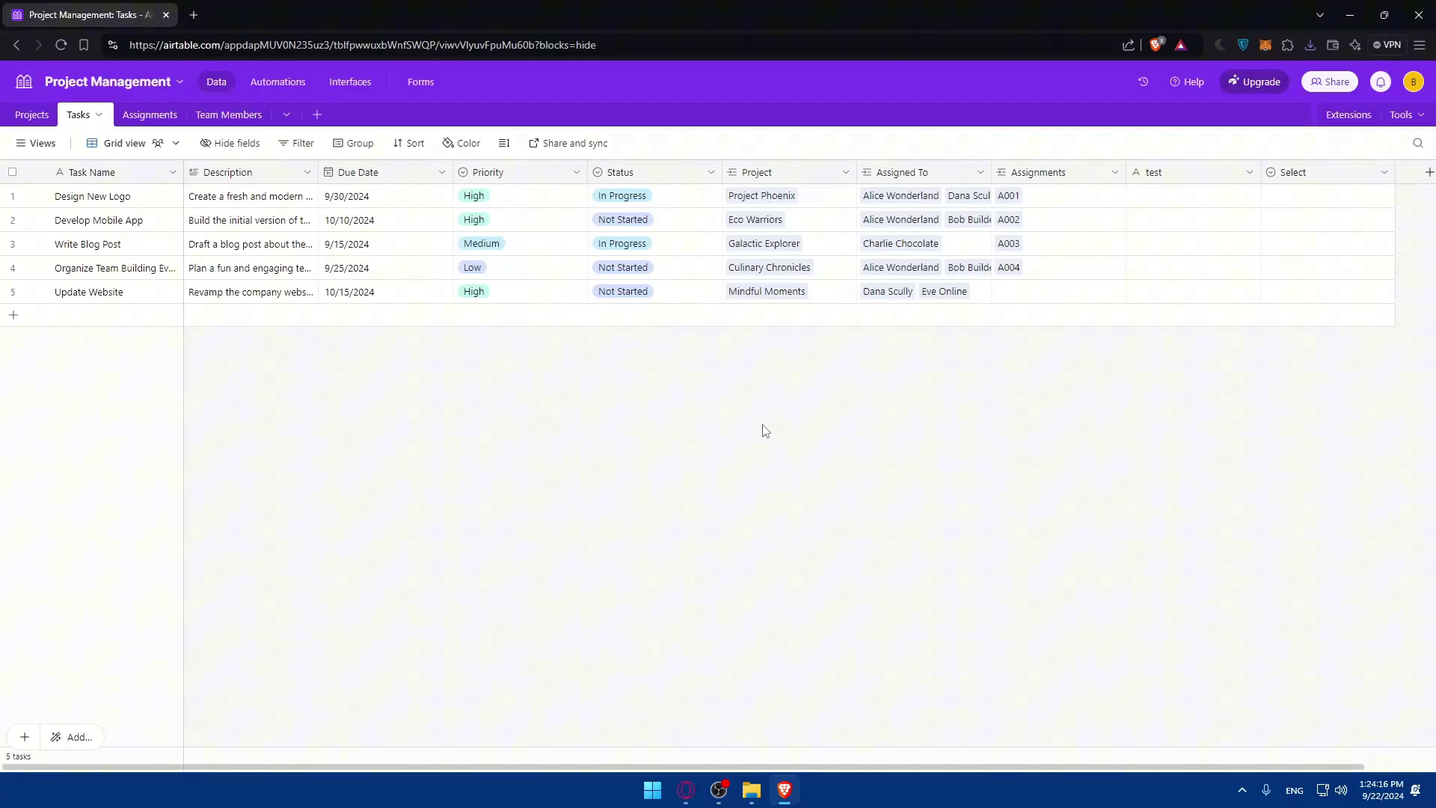
pyautogui.click(194, 15)
pyautogui.click(173, 14)
pyautogui.click(166, 15)
pyautogui.click(1350, 15)
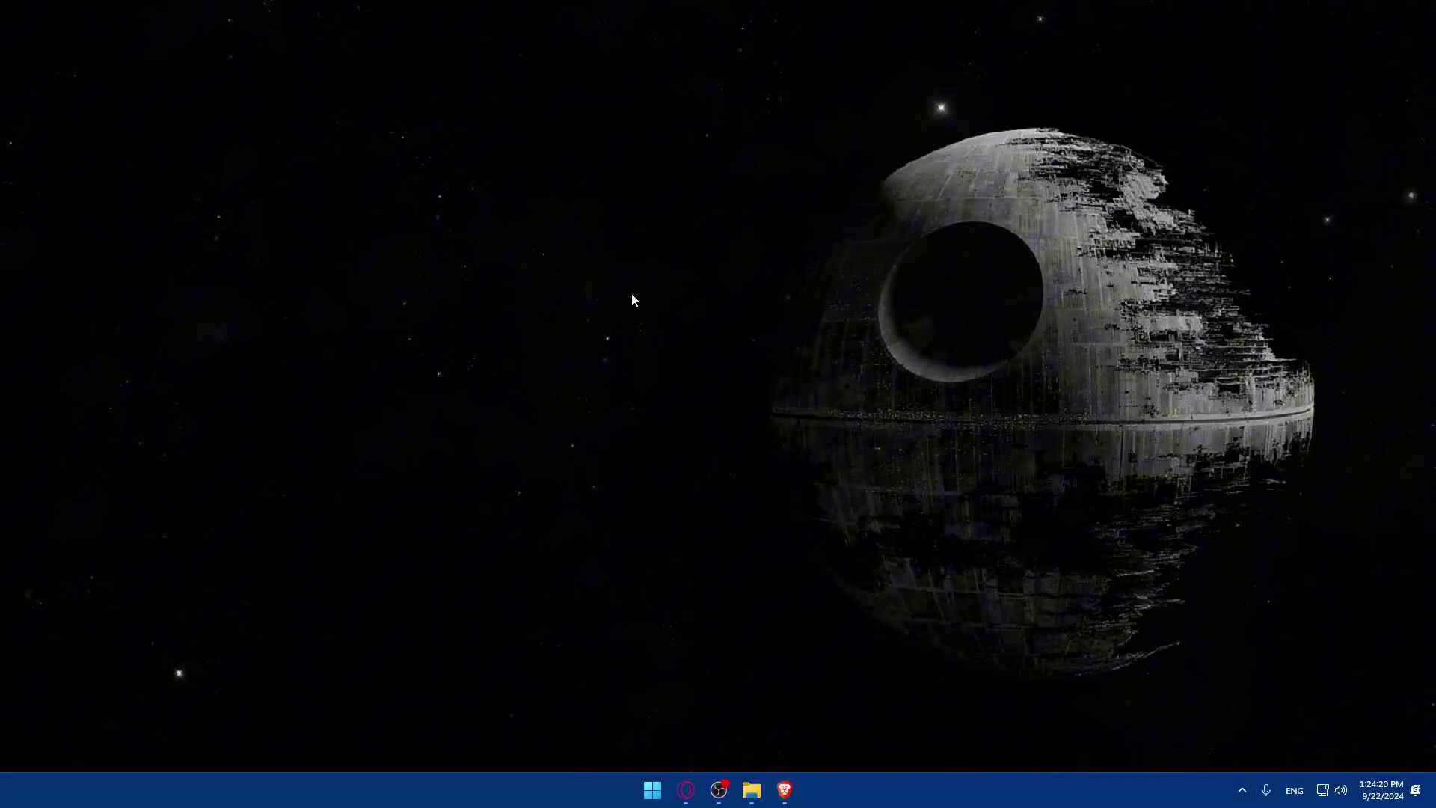